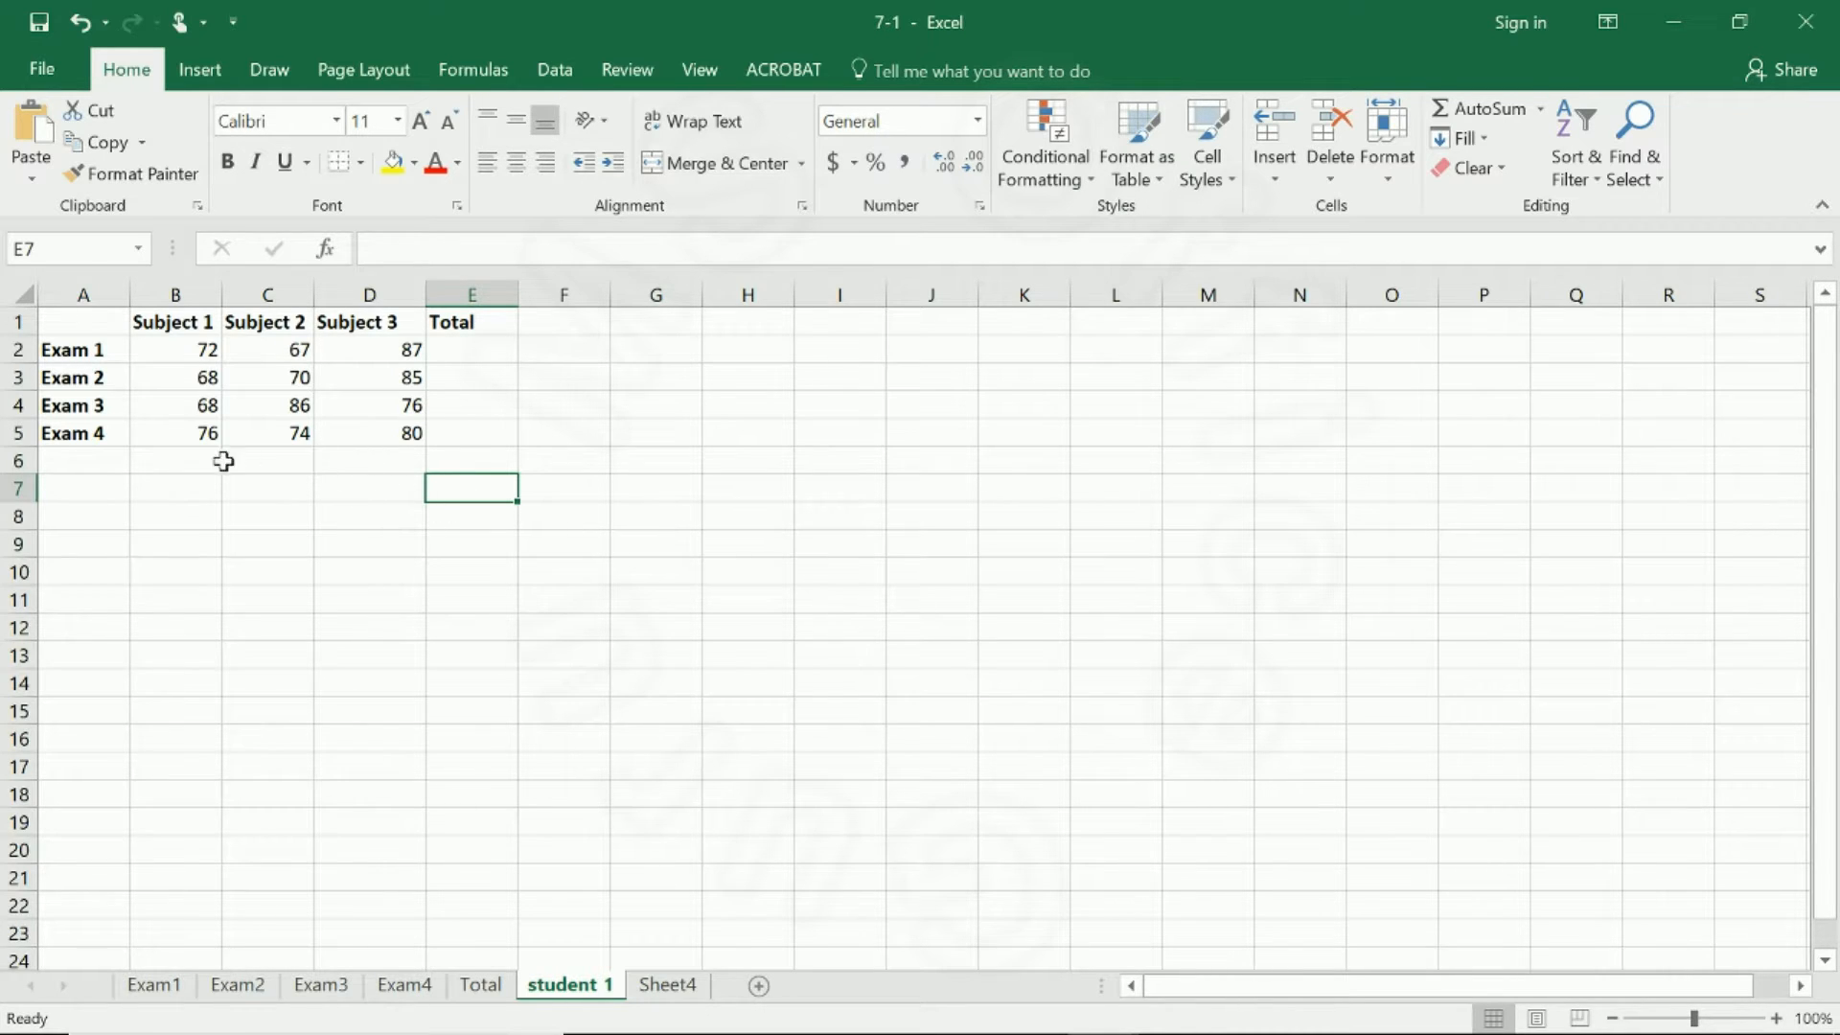
# Total the Subject 1 marks in B6 with =SUM(B2:B5) and copy the formula across to D6.
pyautogui.click(192, 460)
pyautogui.write('=sum')
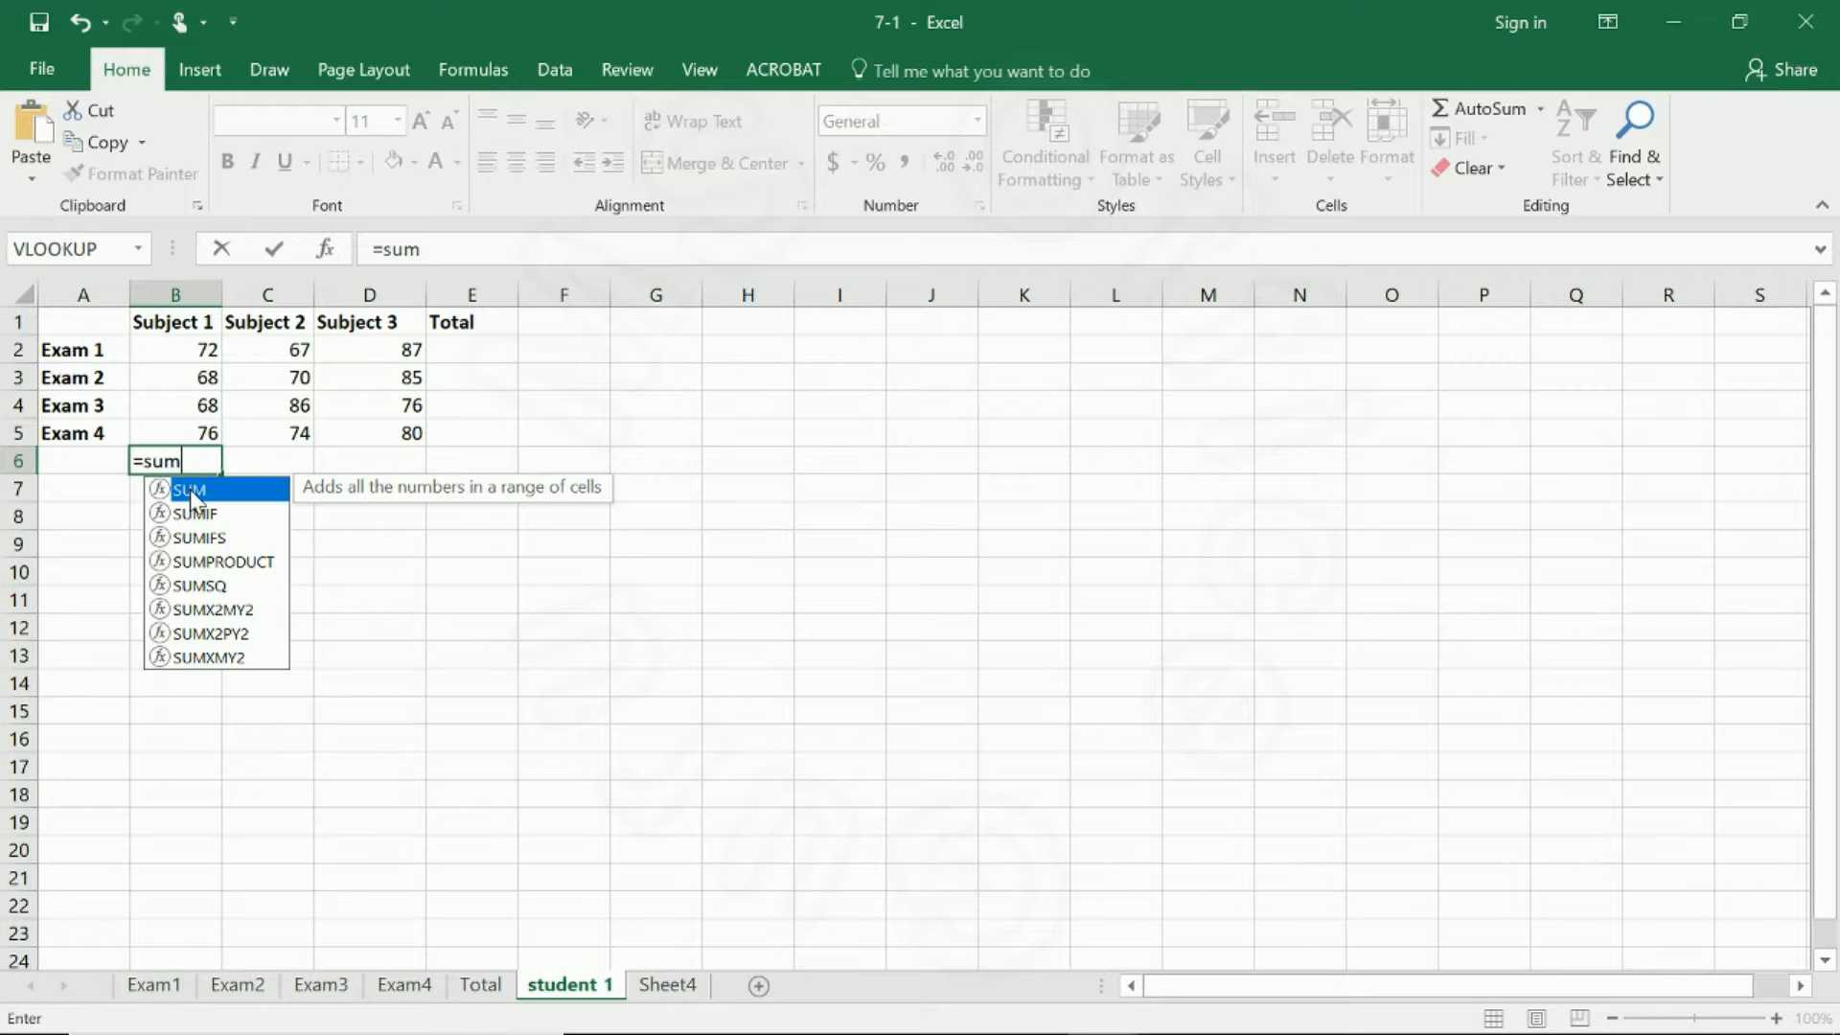
pyautogui.write('(')
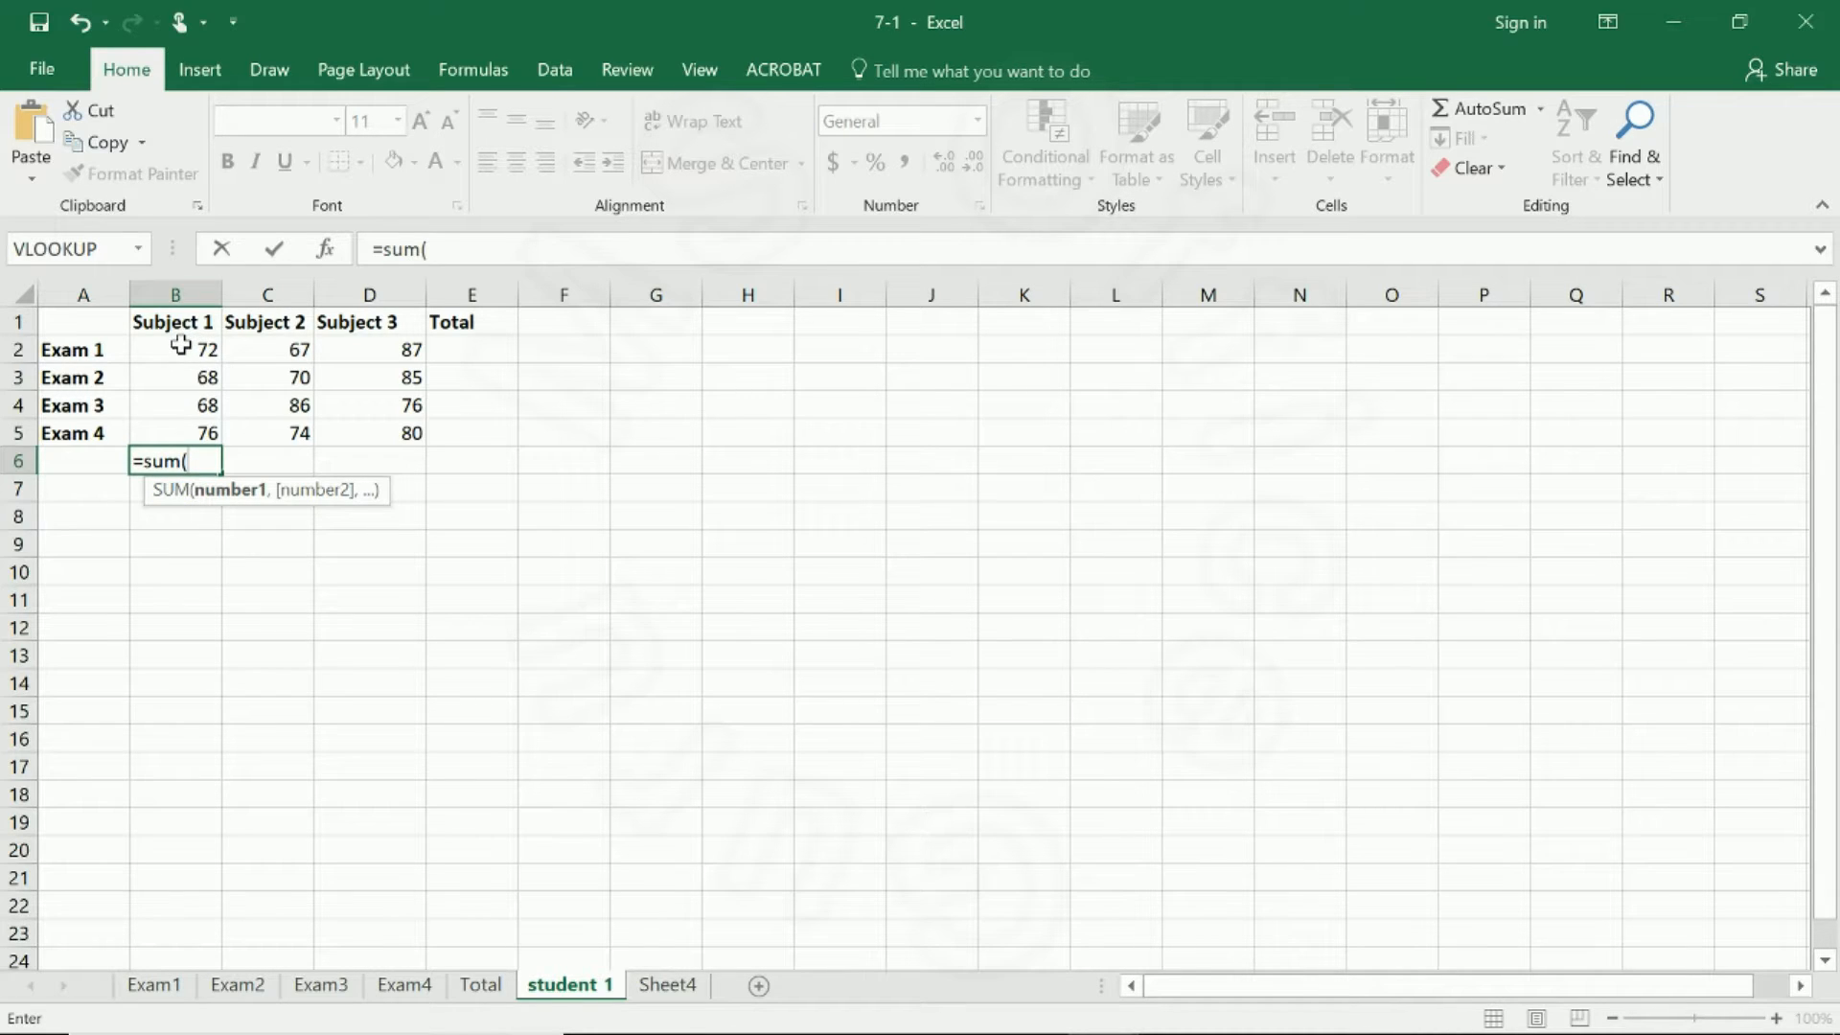
pyautogui.moveTo(180, 347); pyautogui.dragTo(184, 433)
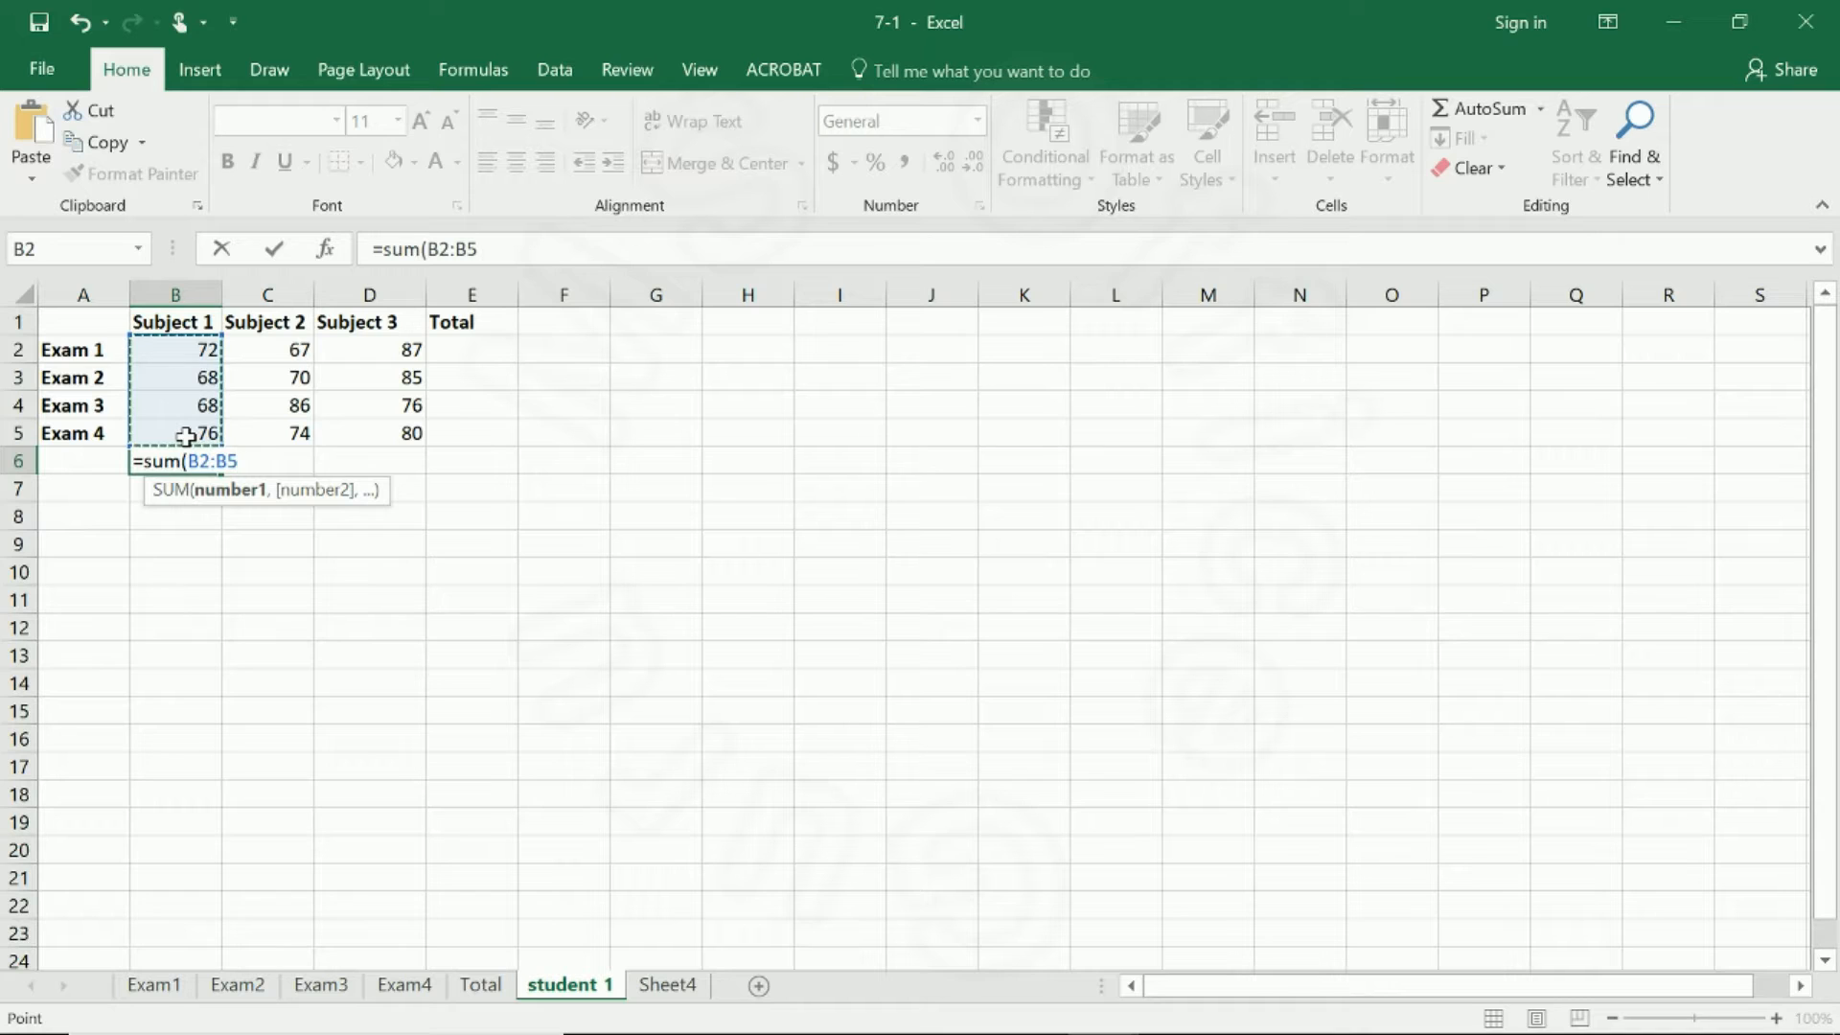
pyautogui.press('Return')
pyautogui.click(193, 462)
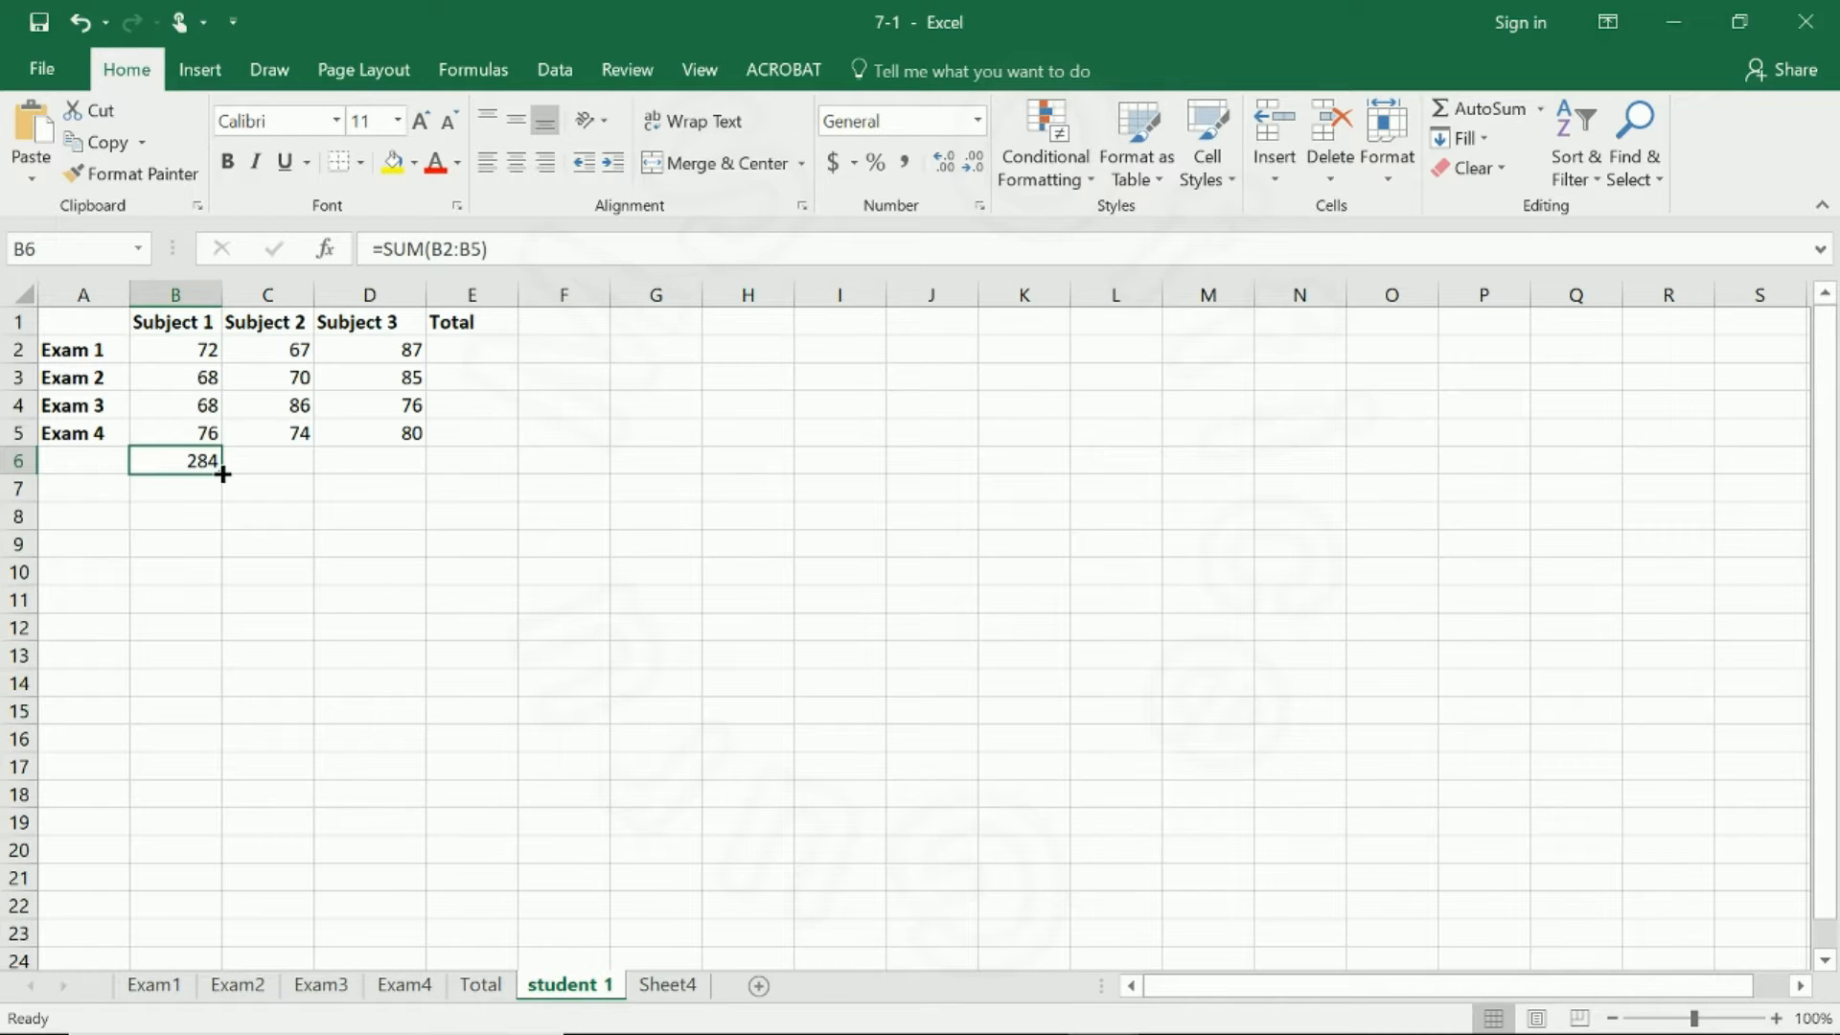
pyautogui.moveTo(223, 473); pyautogui.dragTo(388, 476)
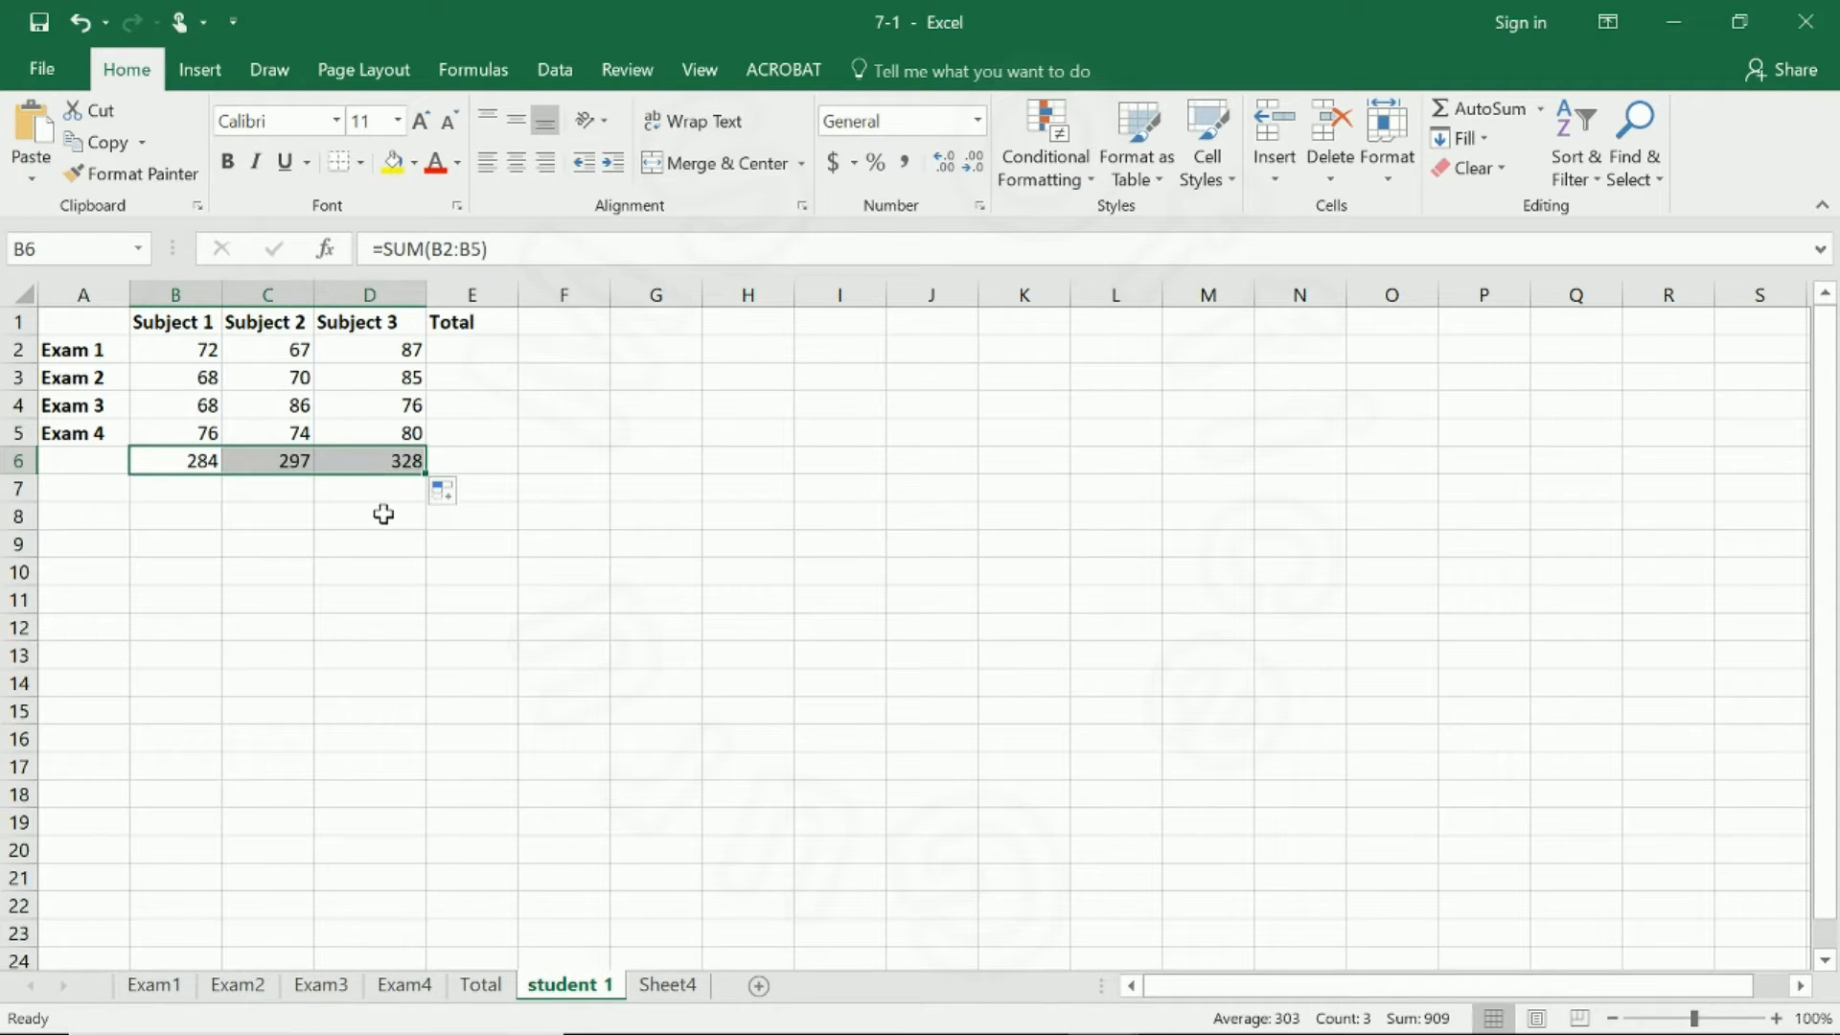
# Inspect the copied SUM formulas in B6, C6 and D6 to compare their column references.
pyautogui.click(175, 468)
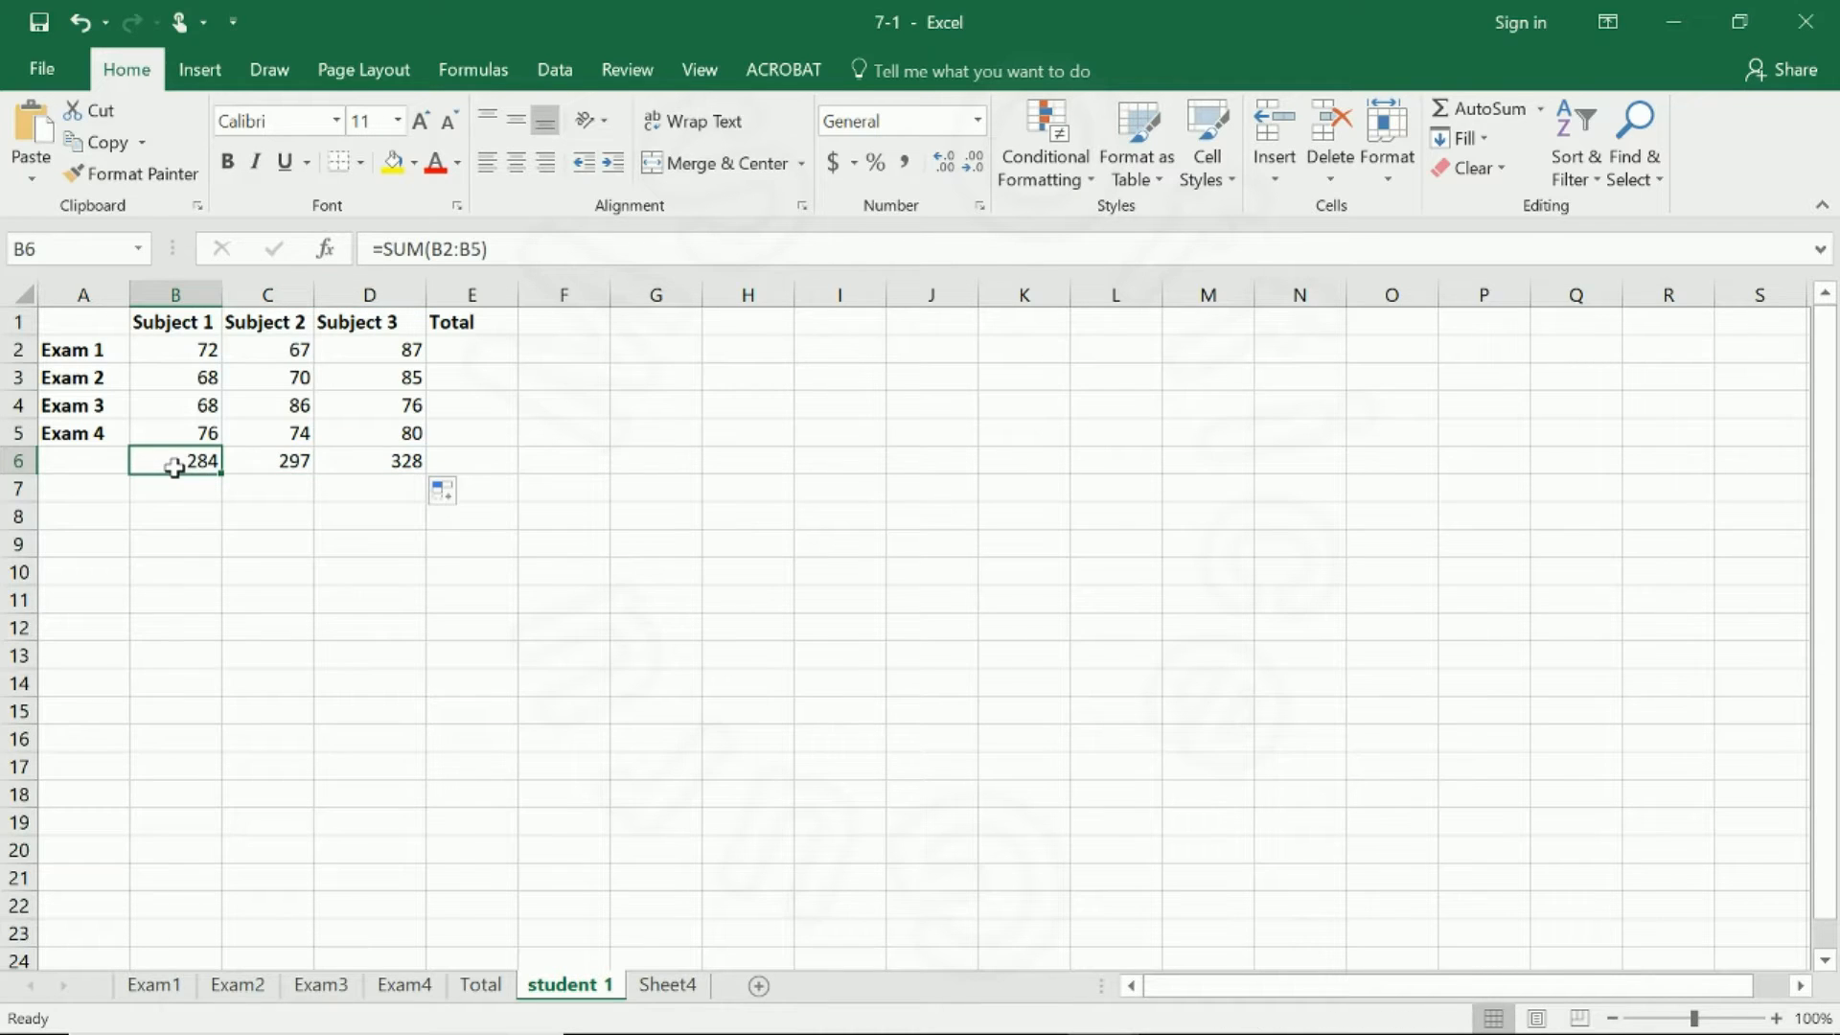
pyautogui.click(296, 467)
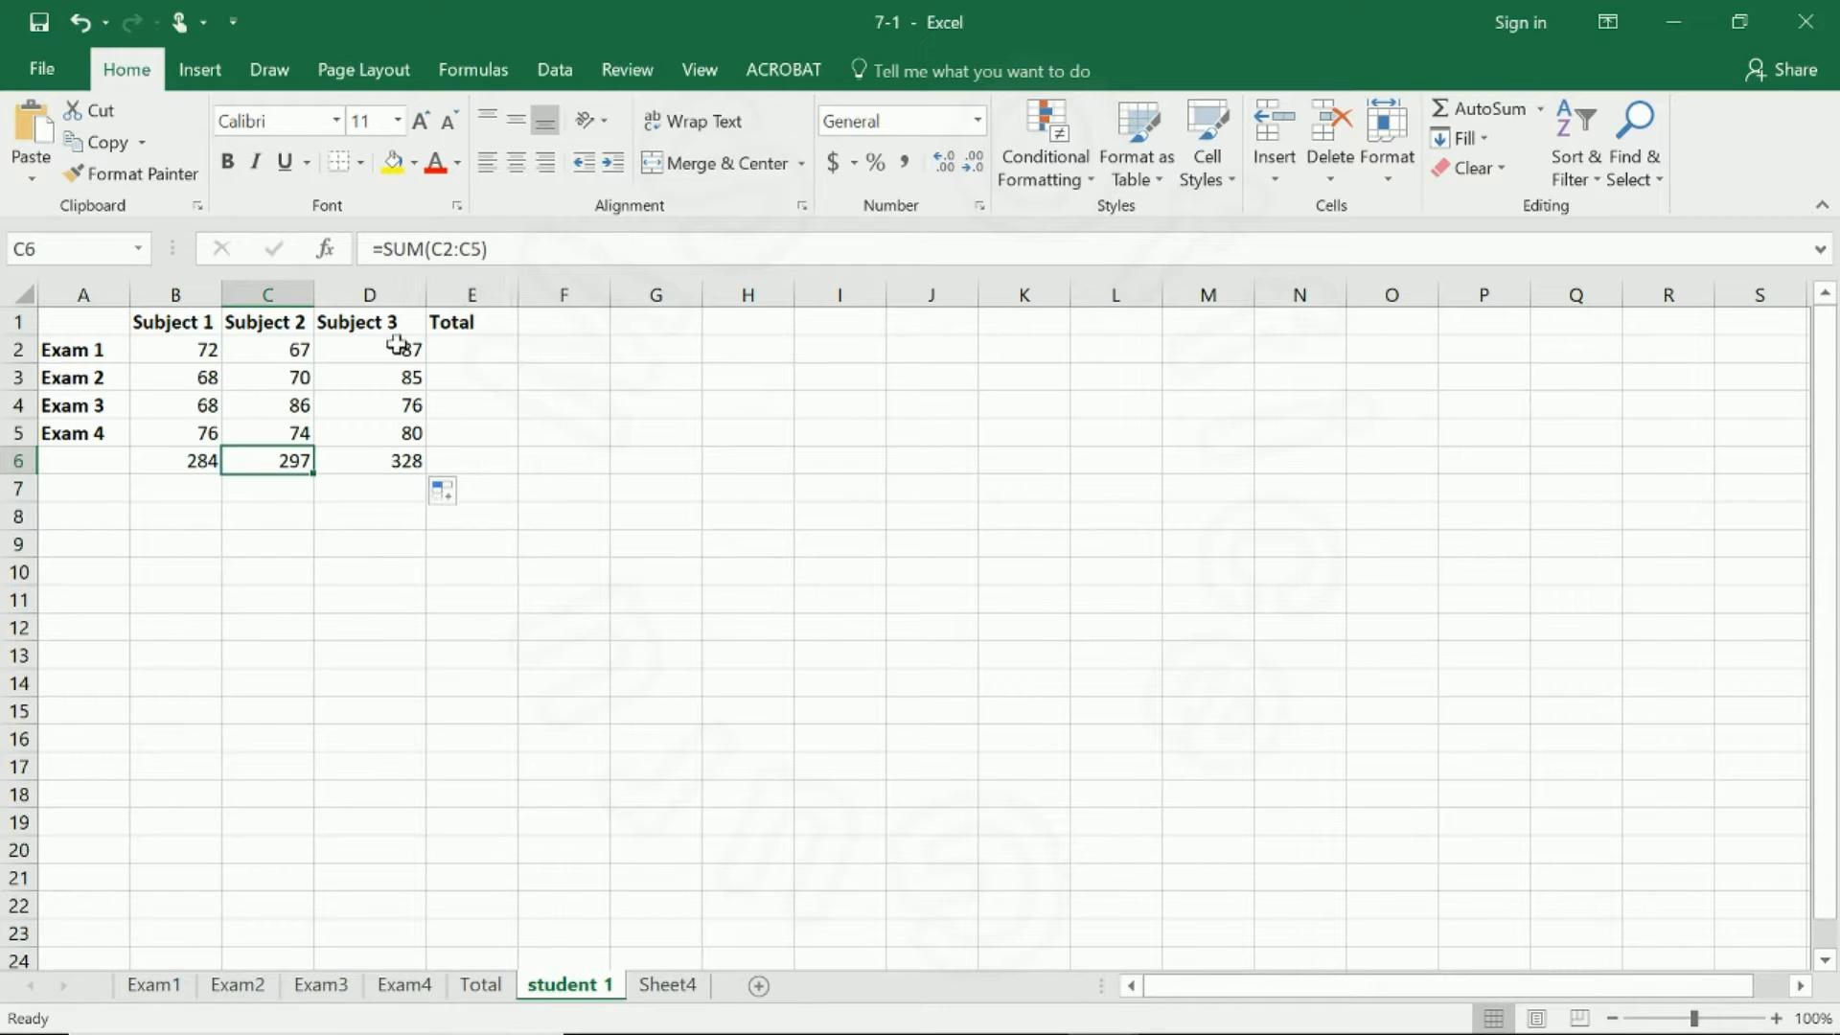
pyautogui.click(369, 460)
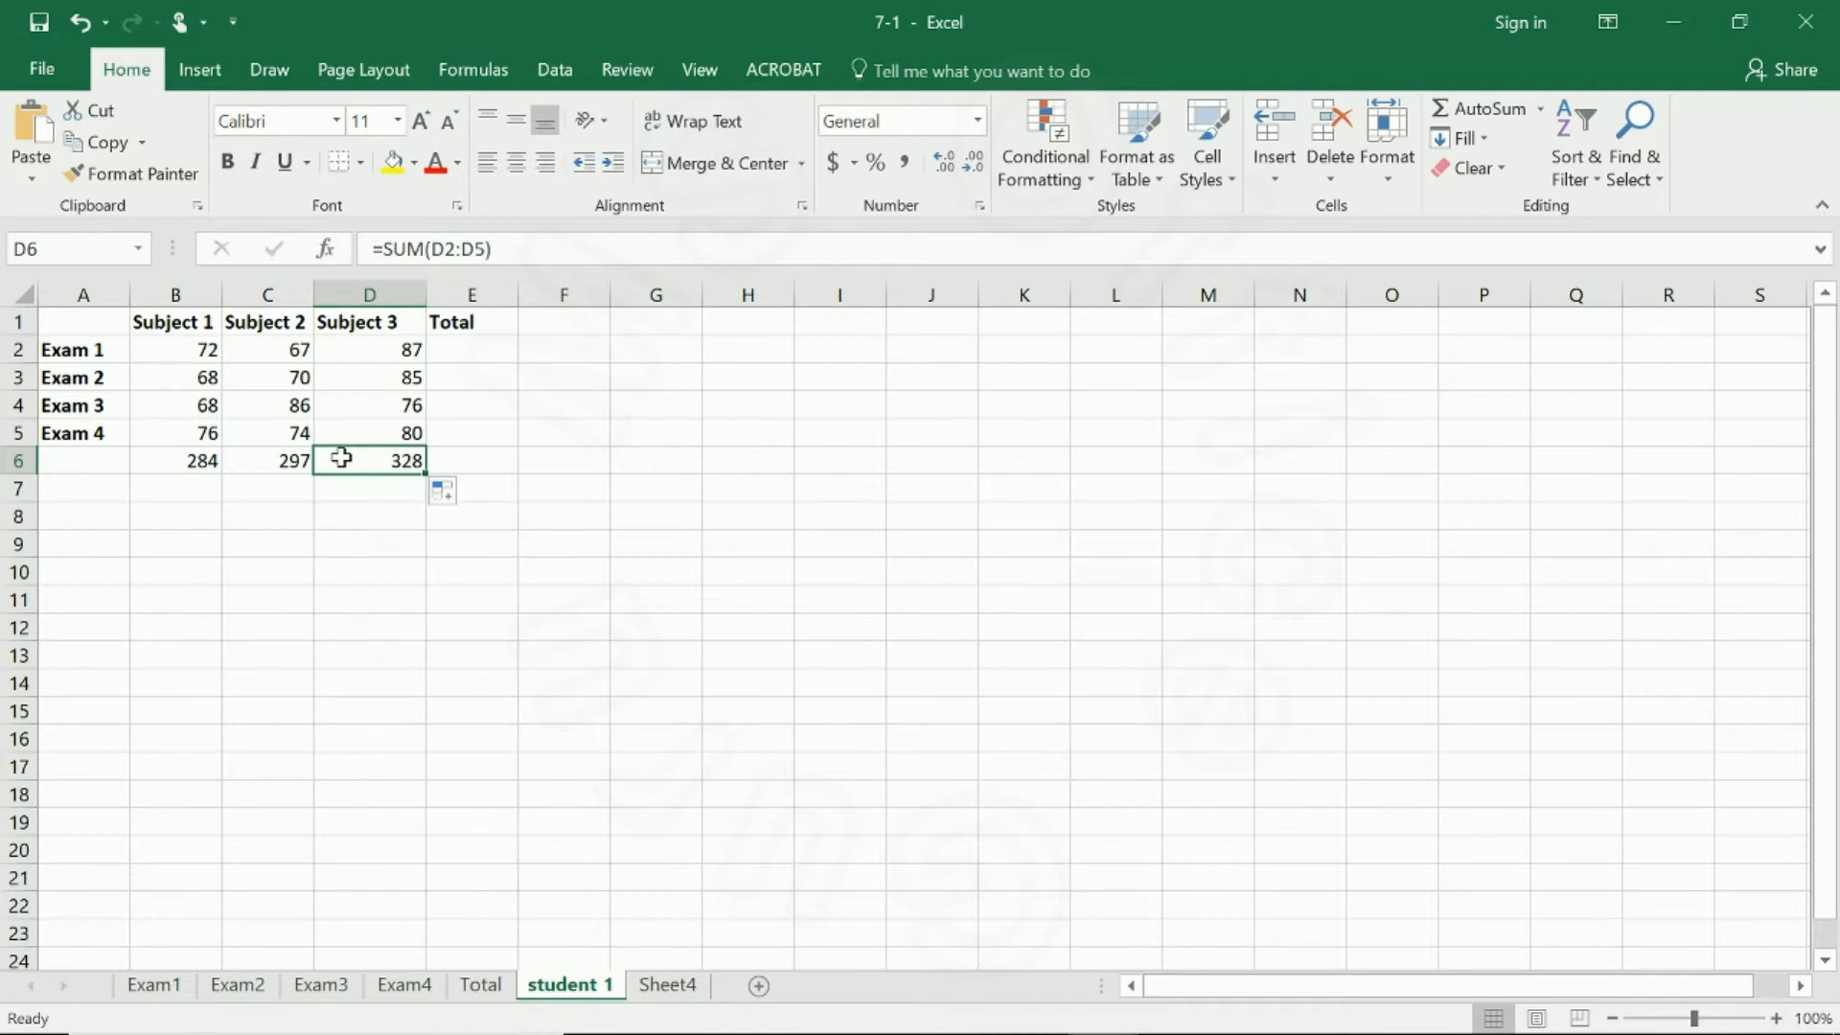
pyautogui.click(206, 461)
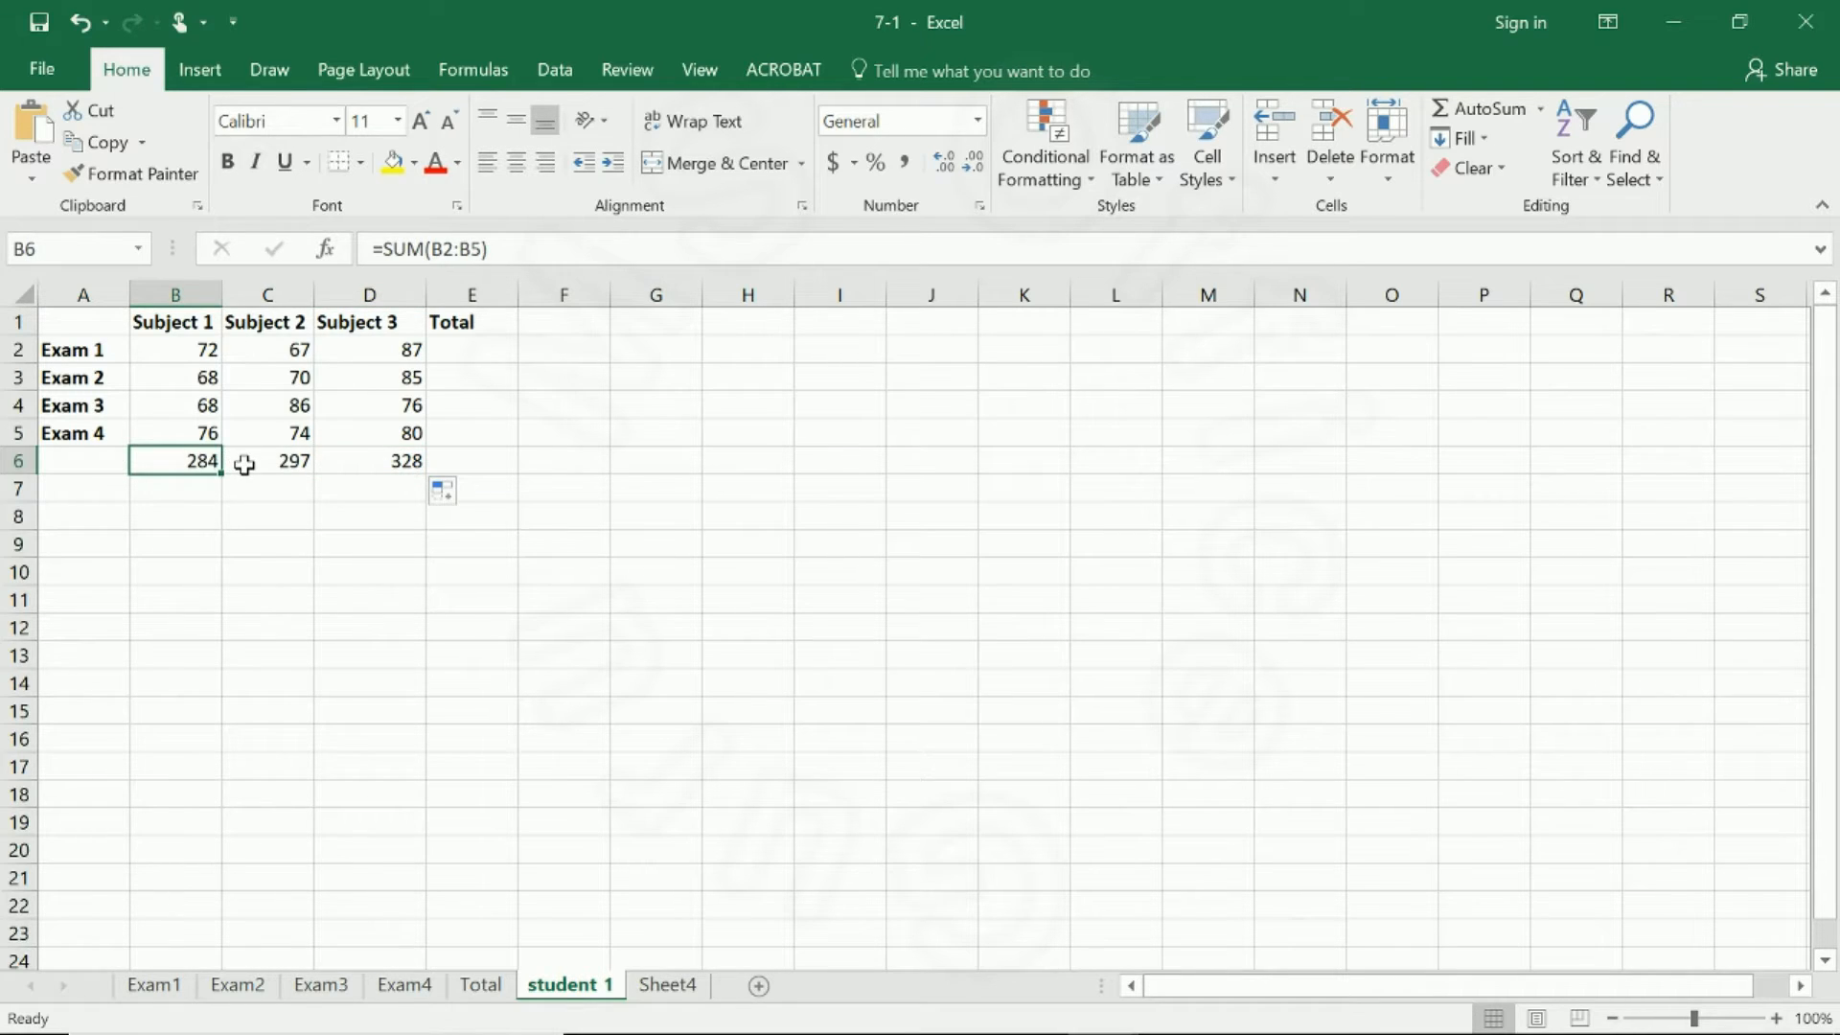
pyautogui.click(244, 463)
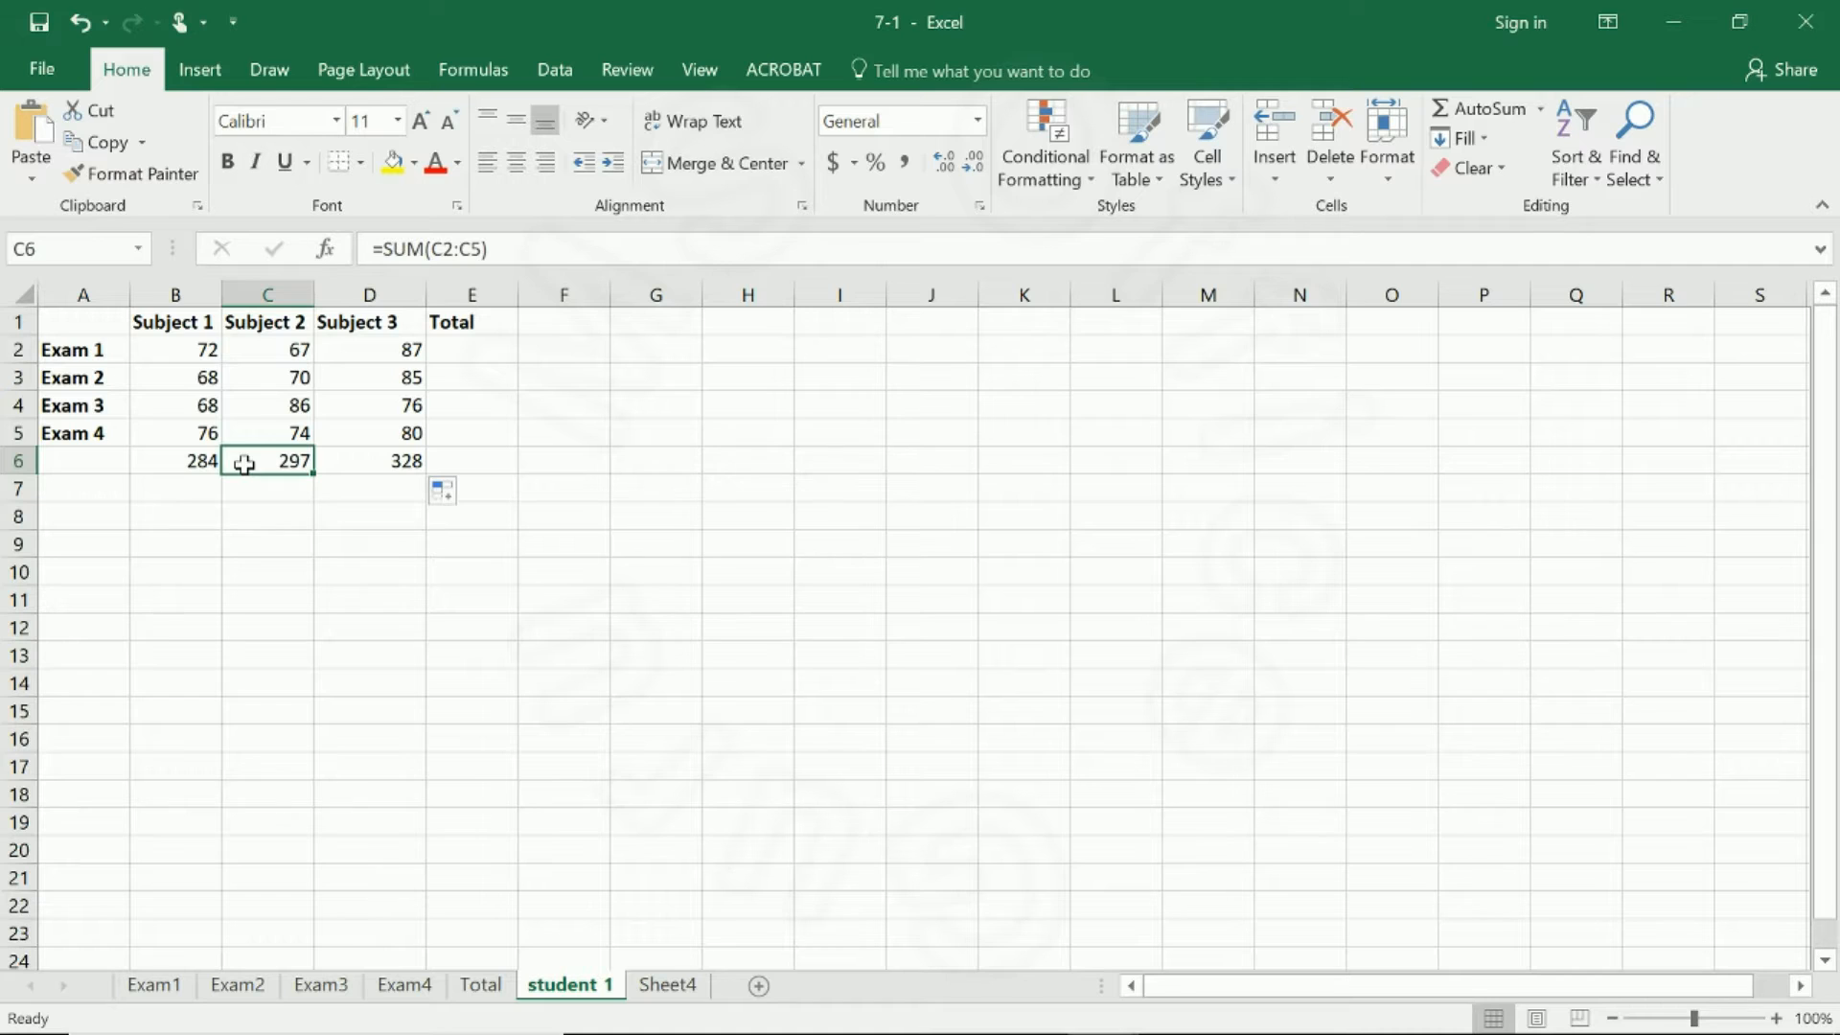
pyautogui.click(336, 459)
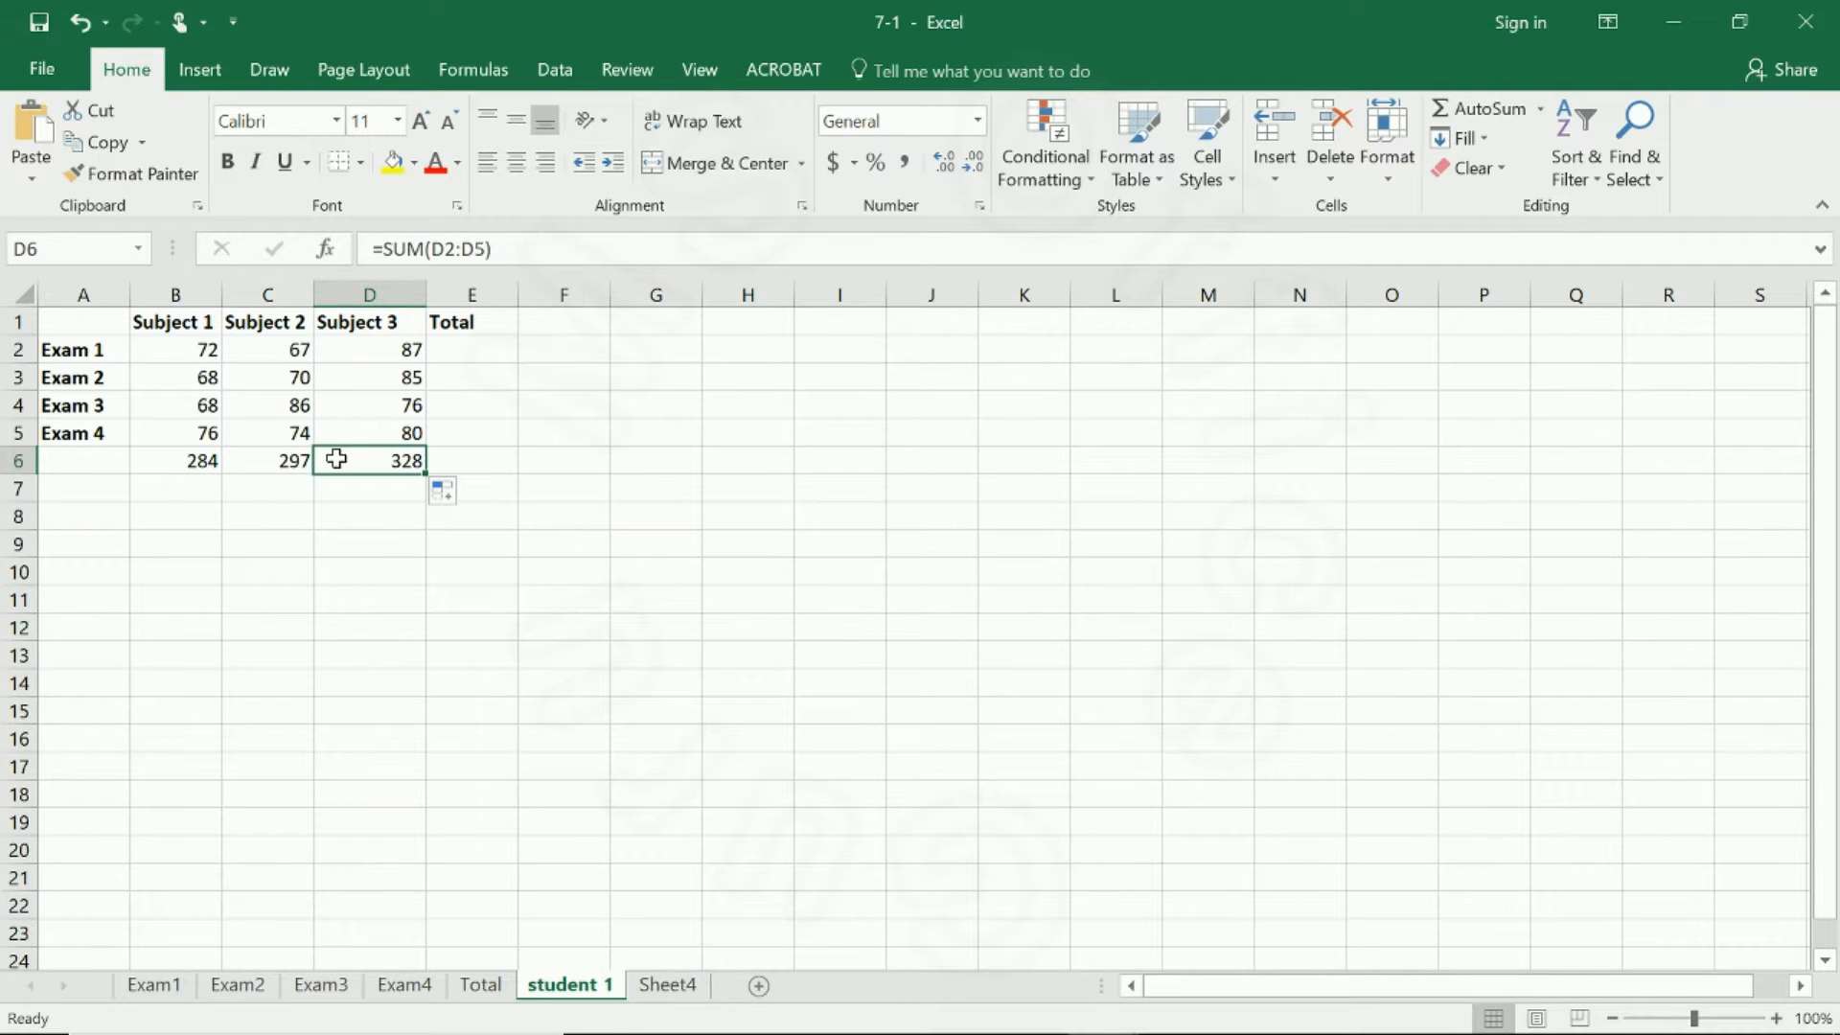
# Total the Exam 1 marks in E2 with =SUM(B2:D2) and copy the formula down to E5.
pyautogui.click(466, 354)
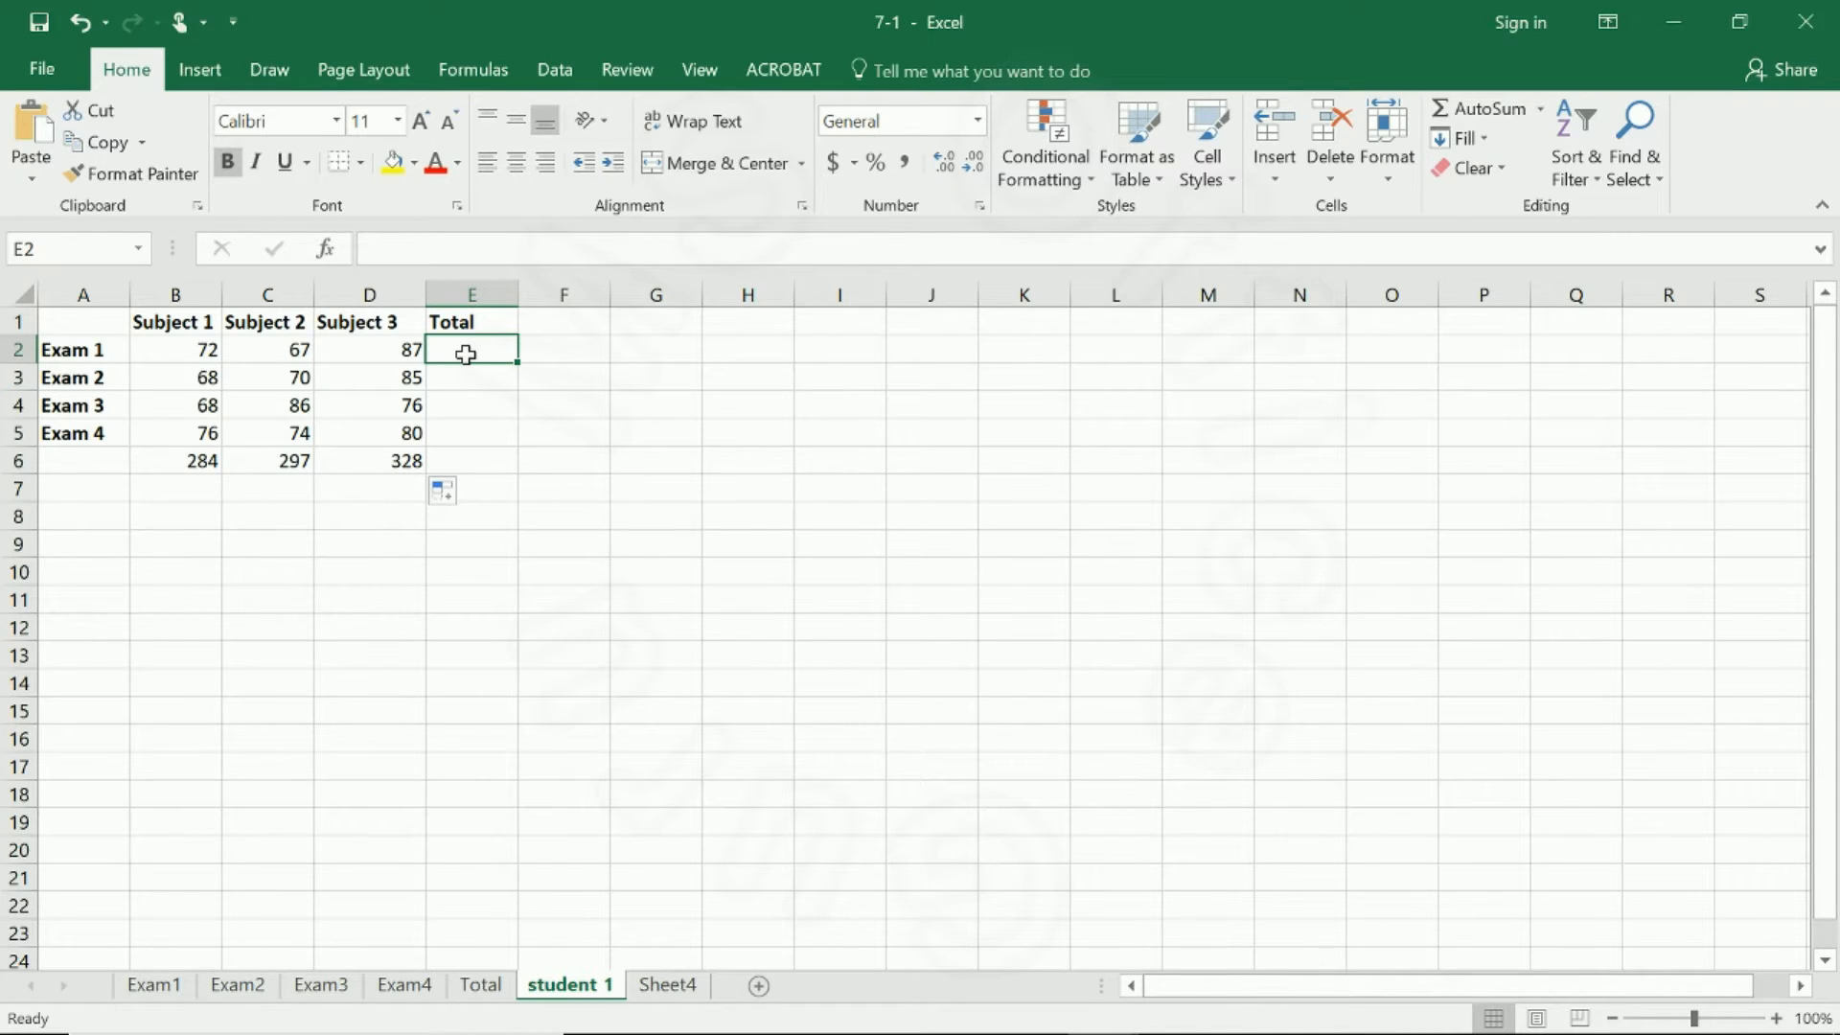
pyautogui.write('=')
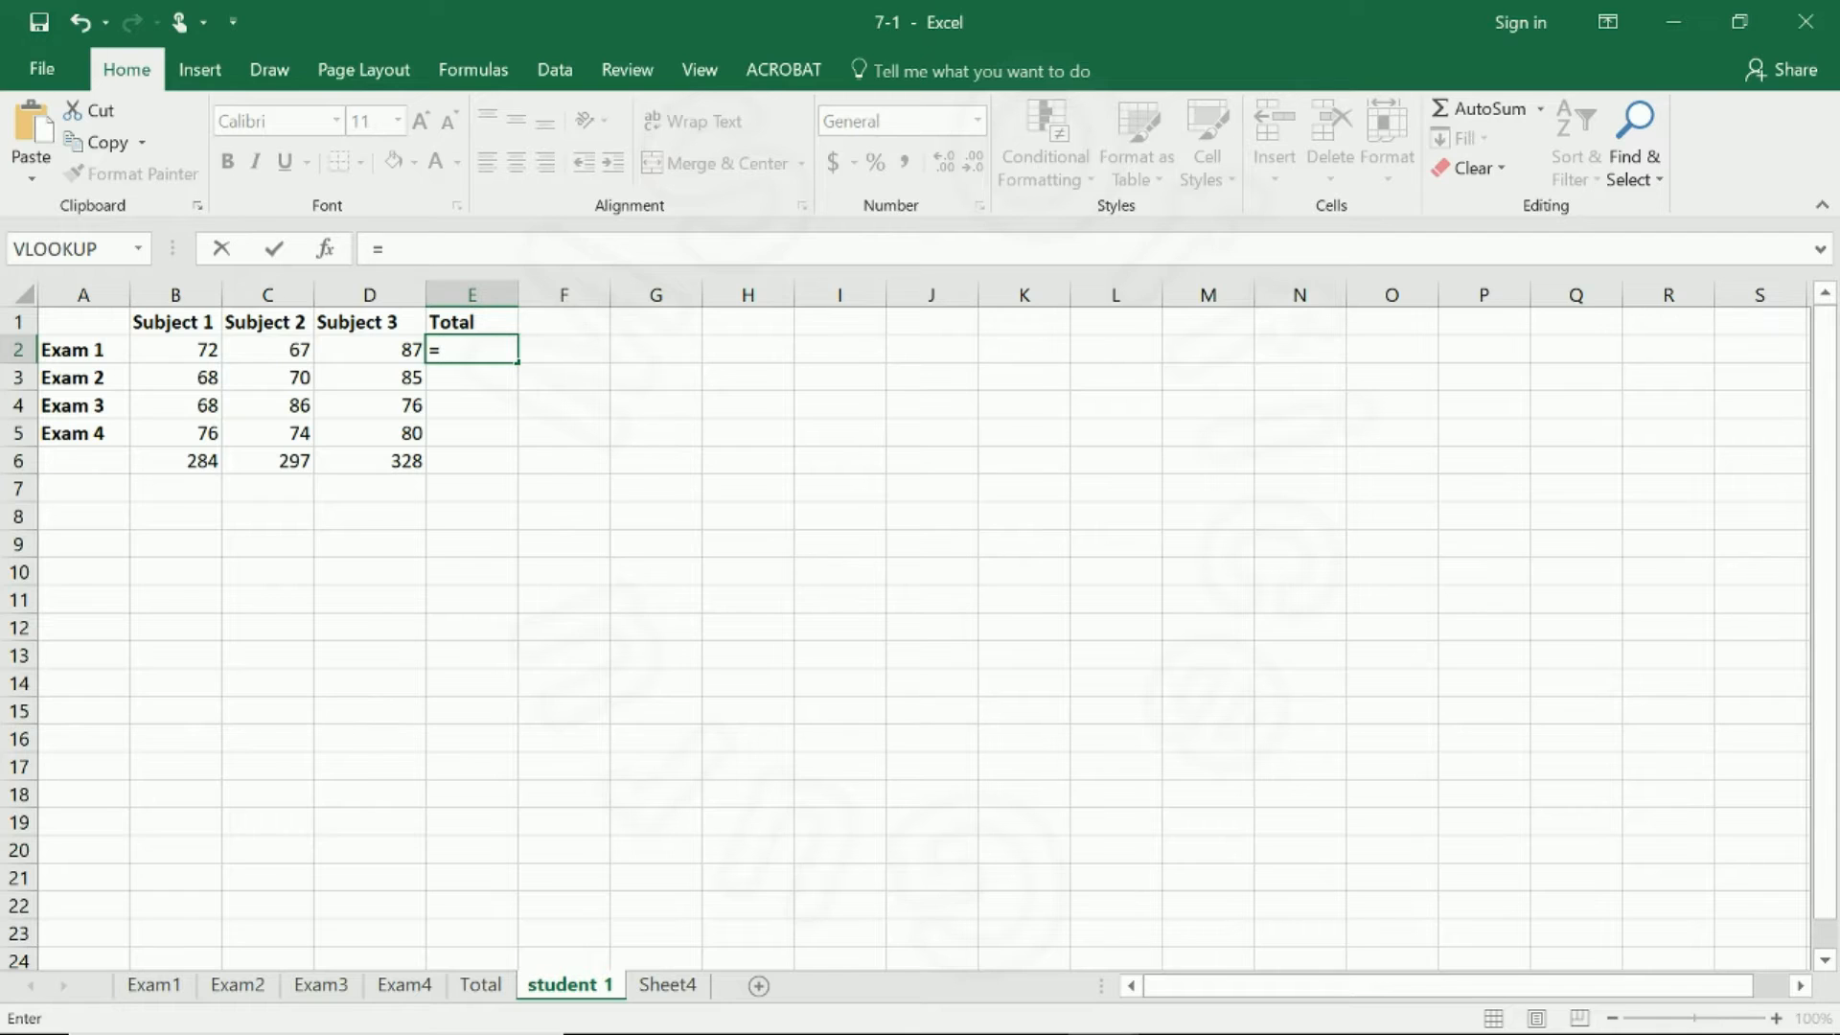
pyautogui.write('sum')
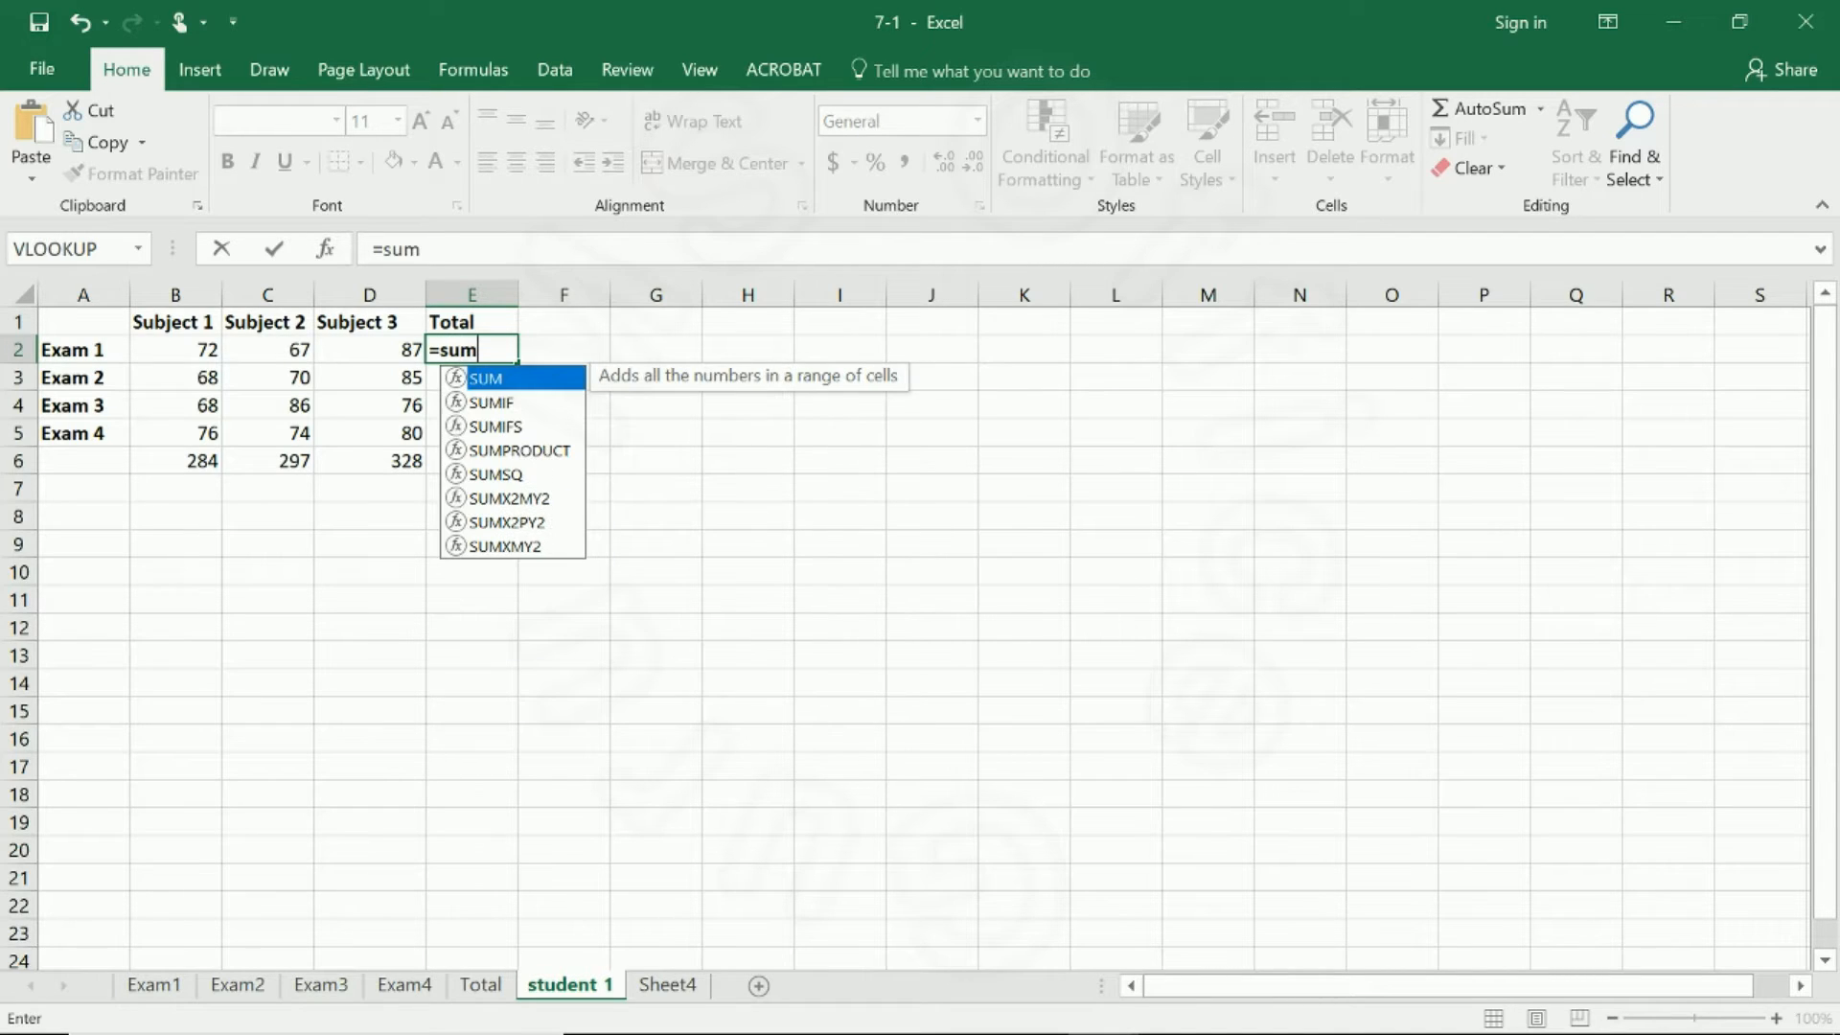
pyautogui.write('(')
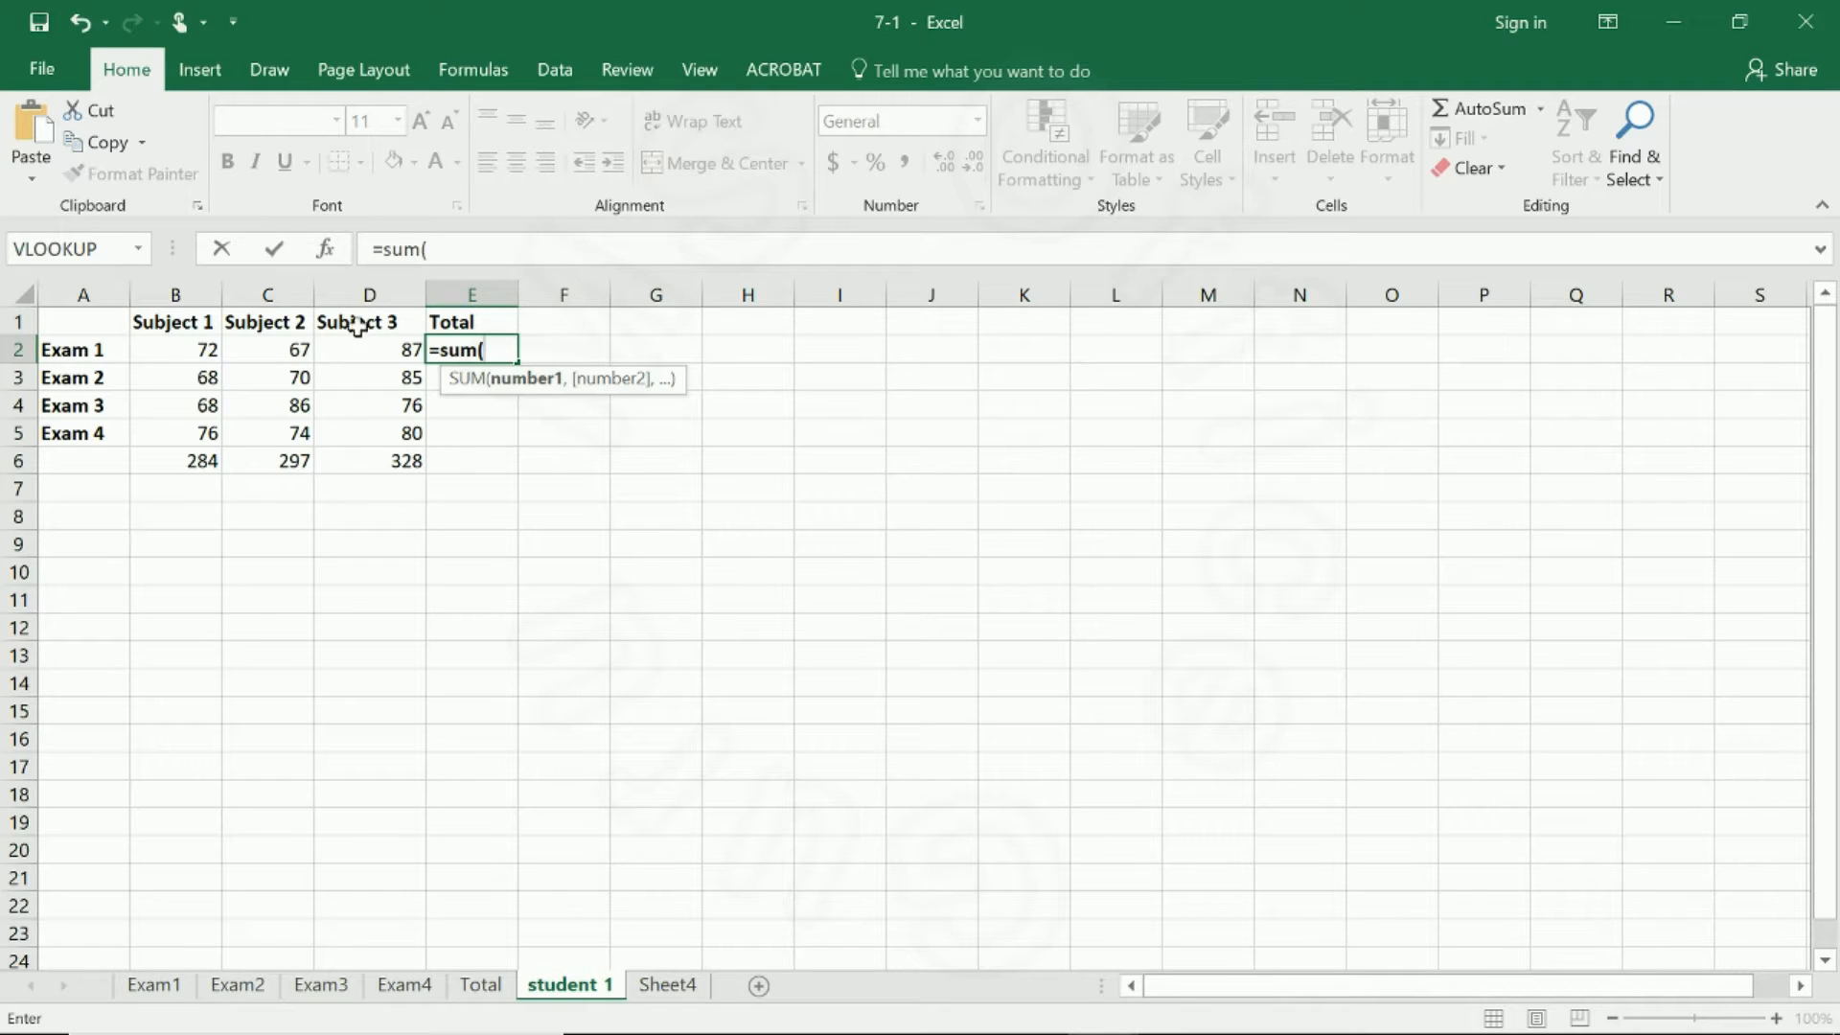
pyautogui.moveTo(179, 349); pyautogui.dragTo(377, 347)
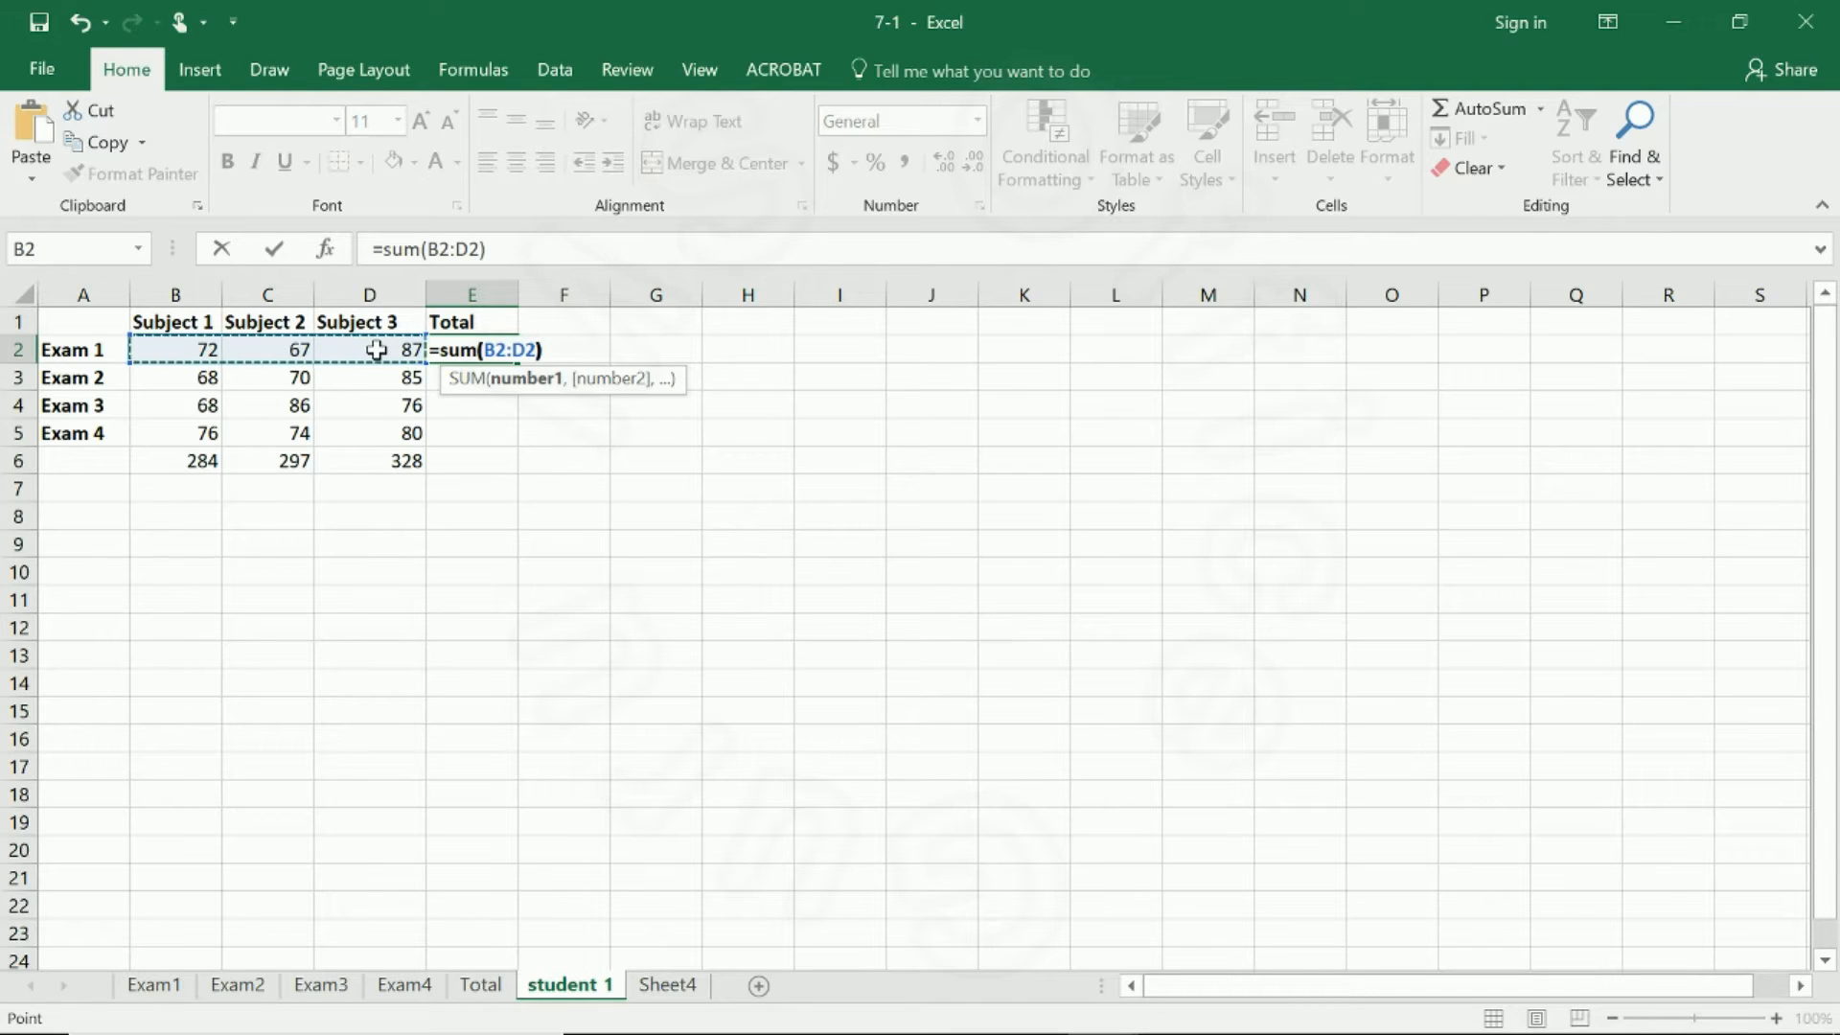
pyautogui.press('Return')
pyautogui.click(464, 349)
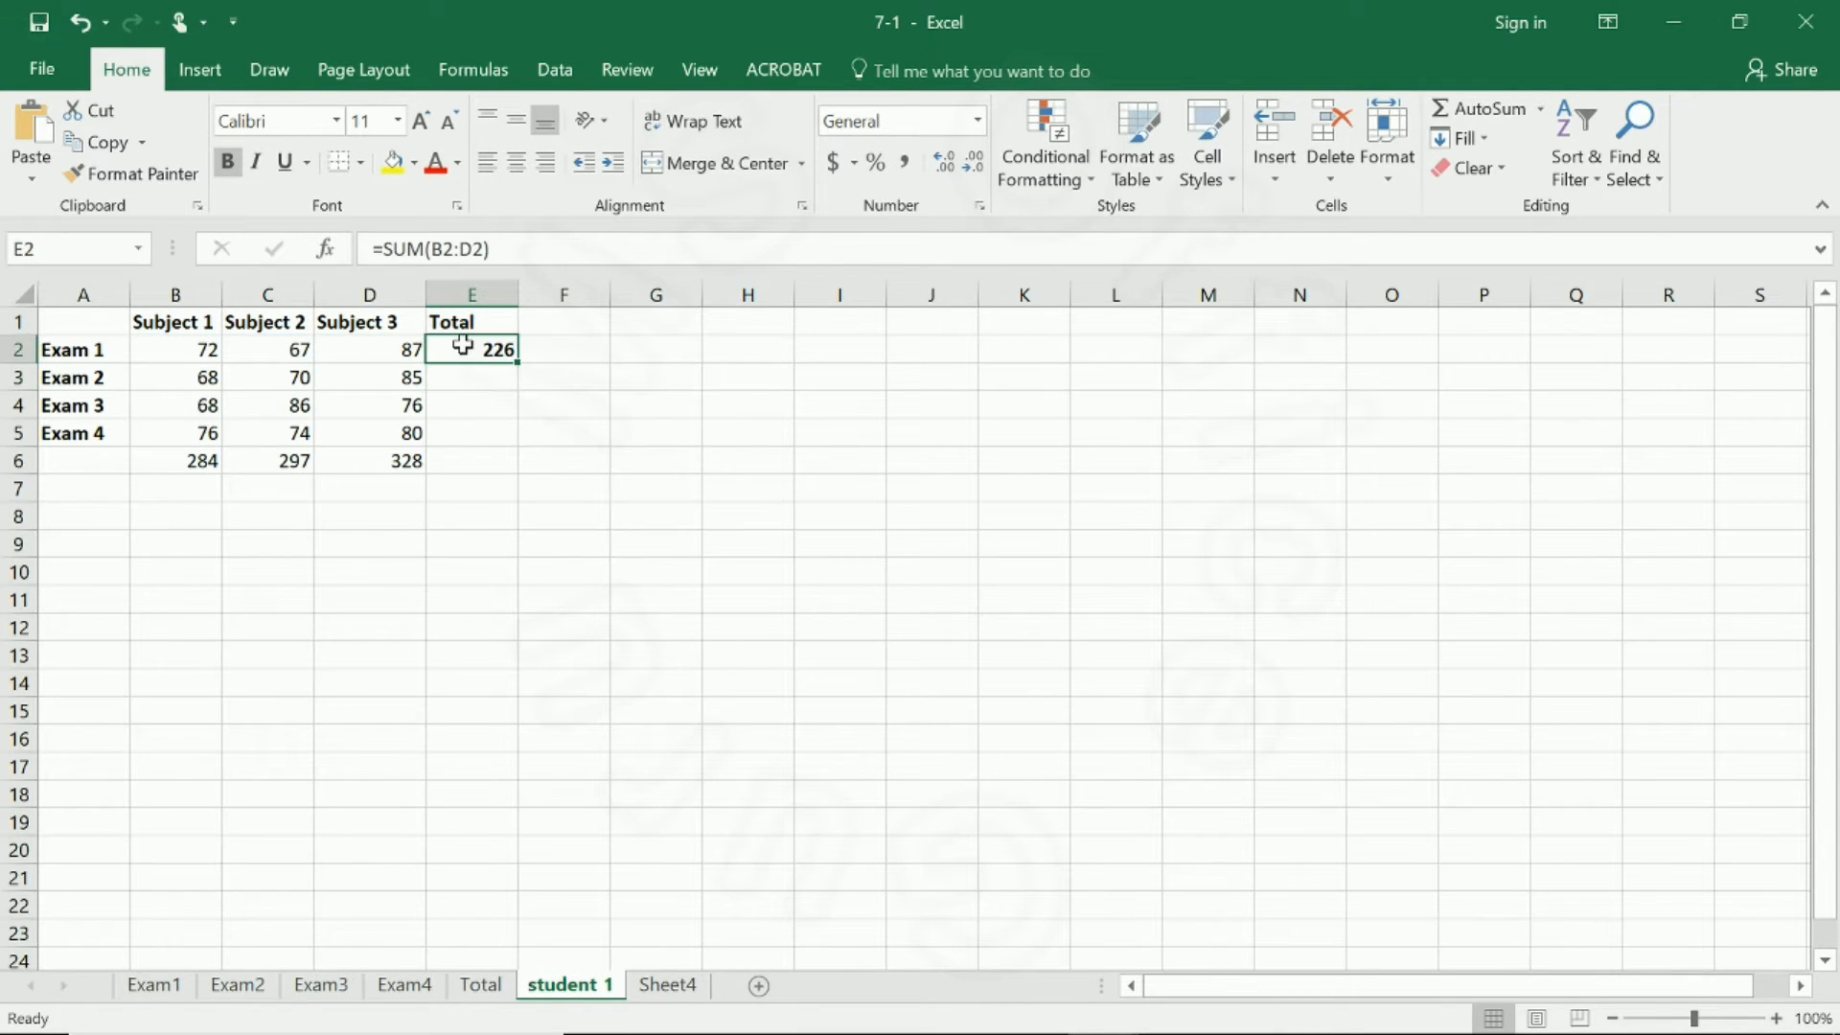
pyautogui.moveTo(516, 360); pyautogui.dragTo(526, 442)
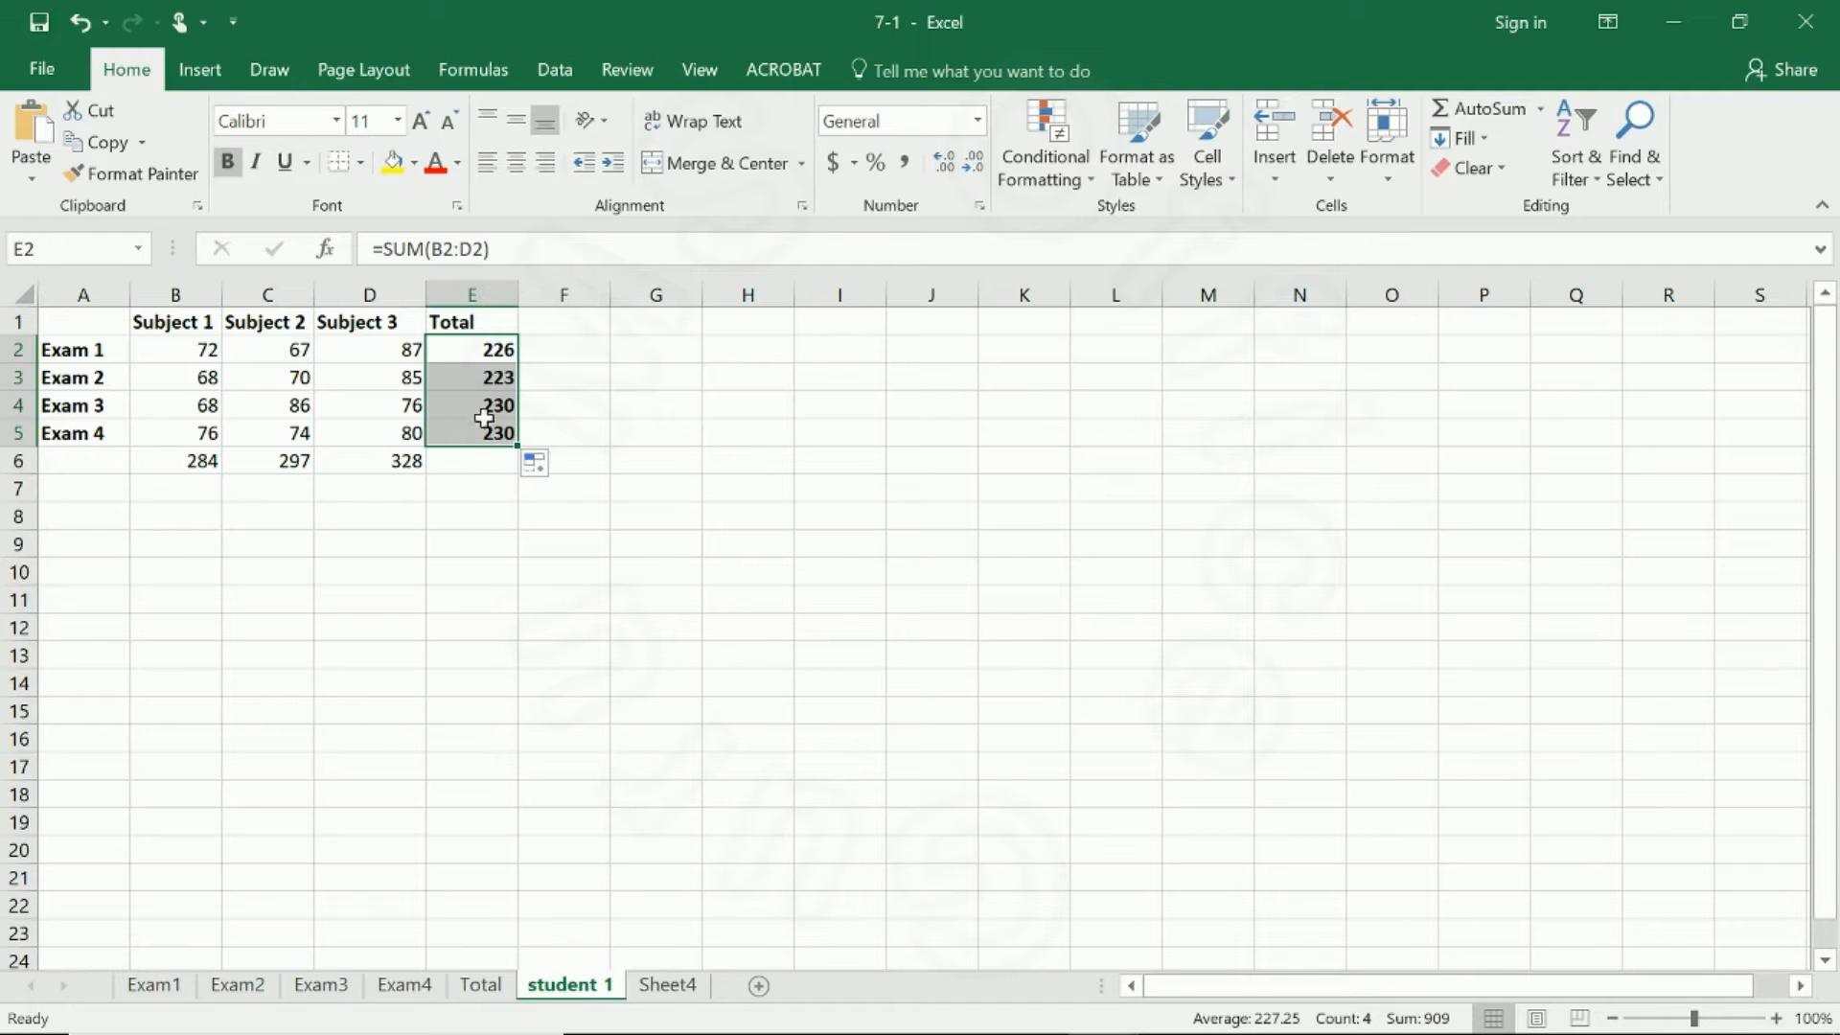
# Inspect the SUM formulas in E2 through E5 to compare their row references.
pyautogui.click(503, 342)
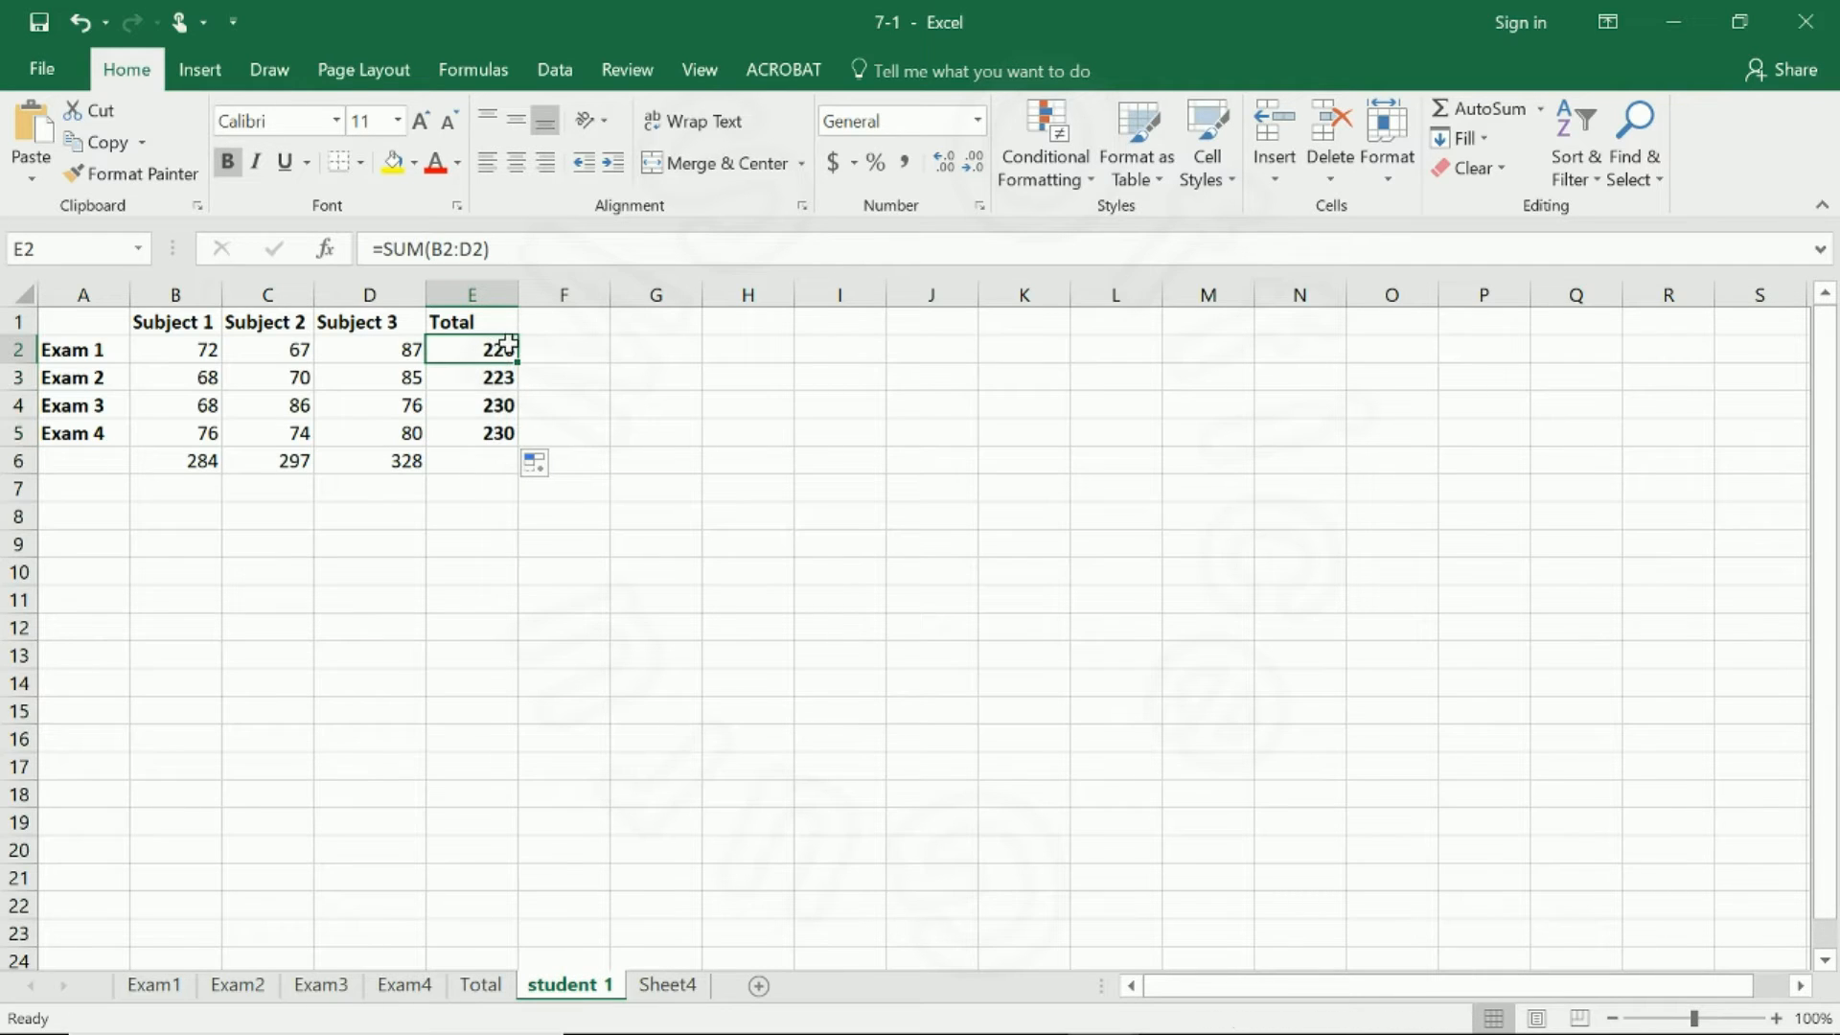
pyautogui.click(500, 374)
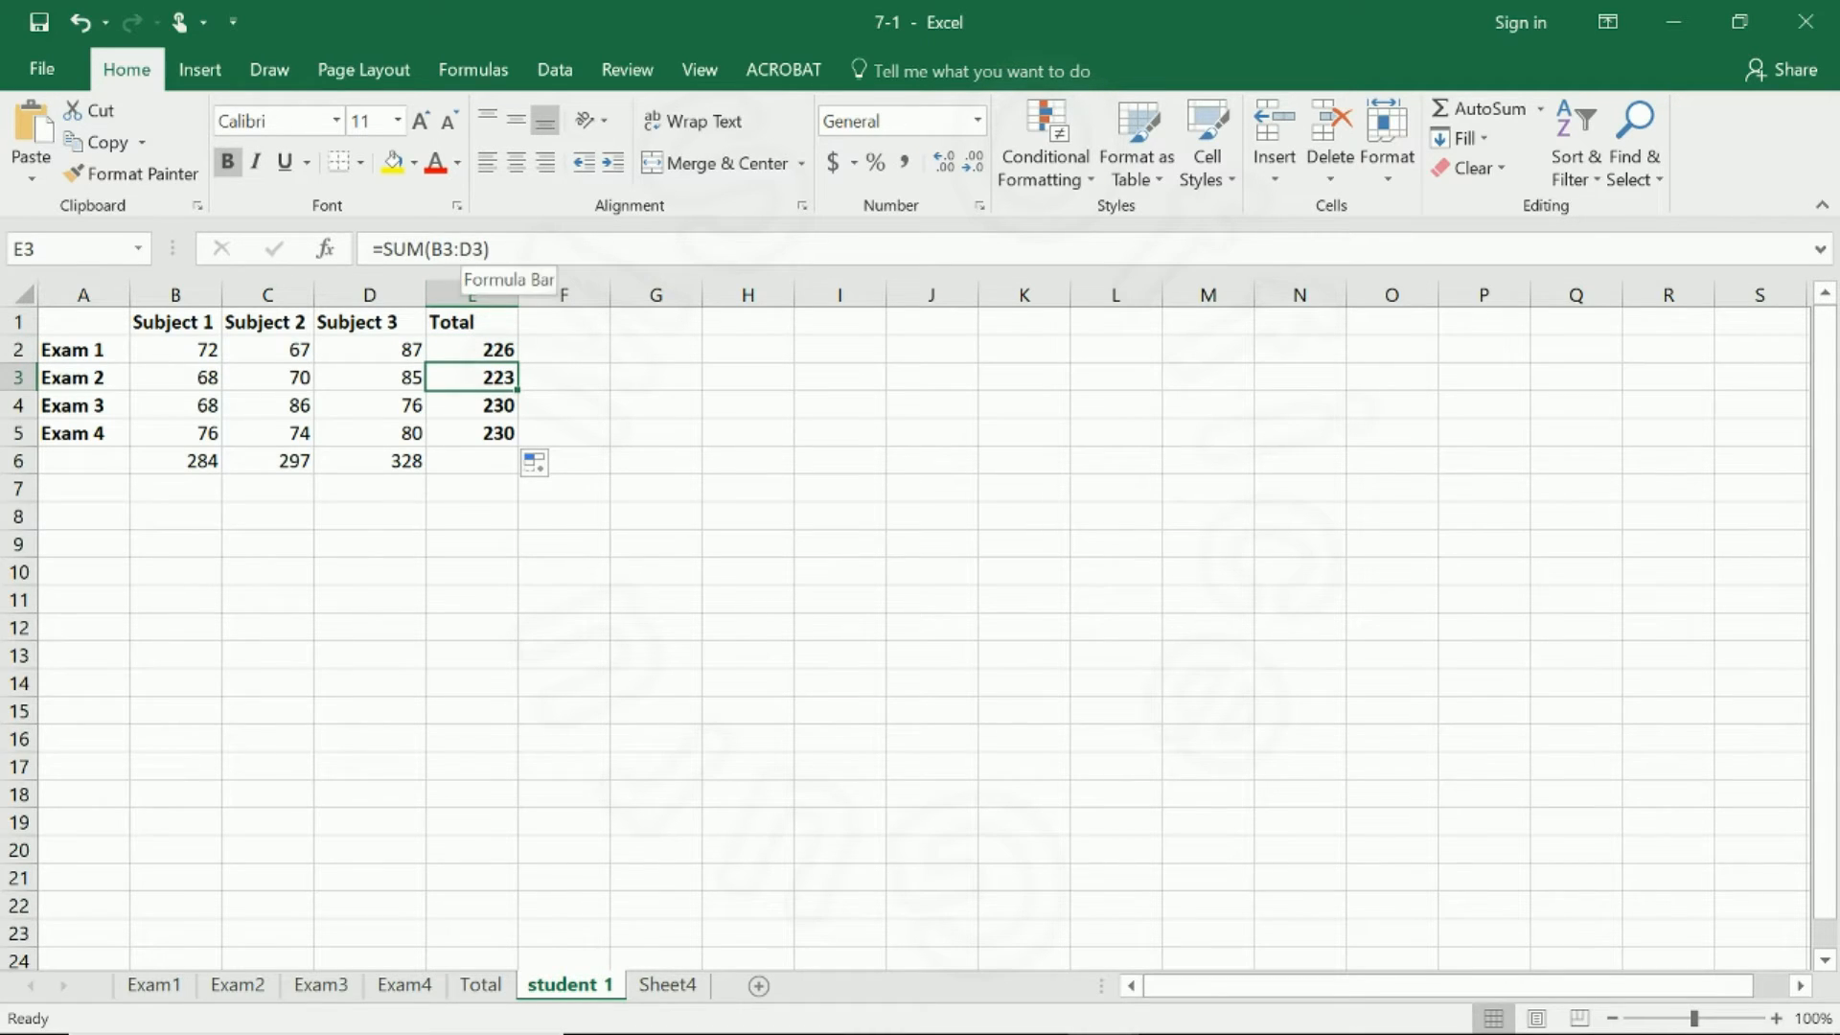
pyautogui.click(493, 402)
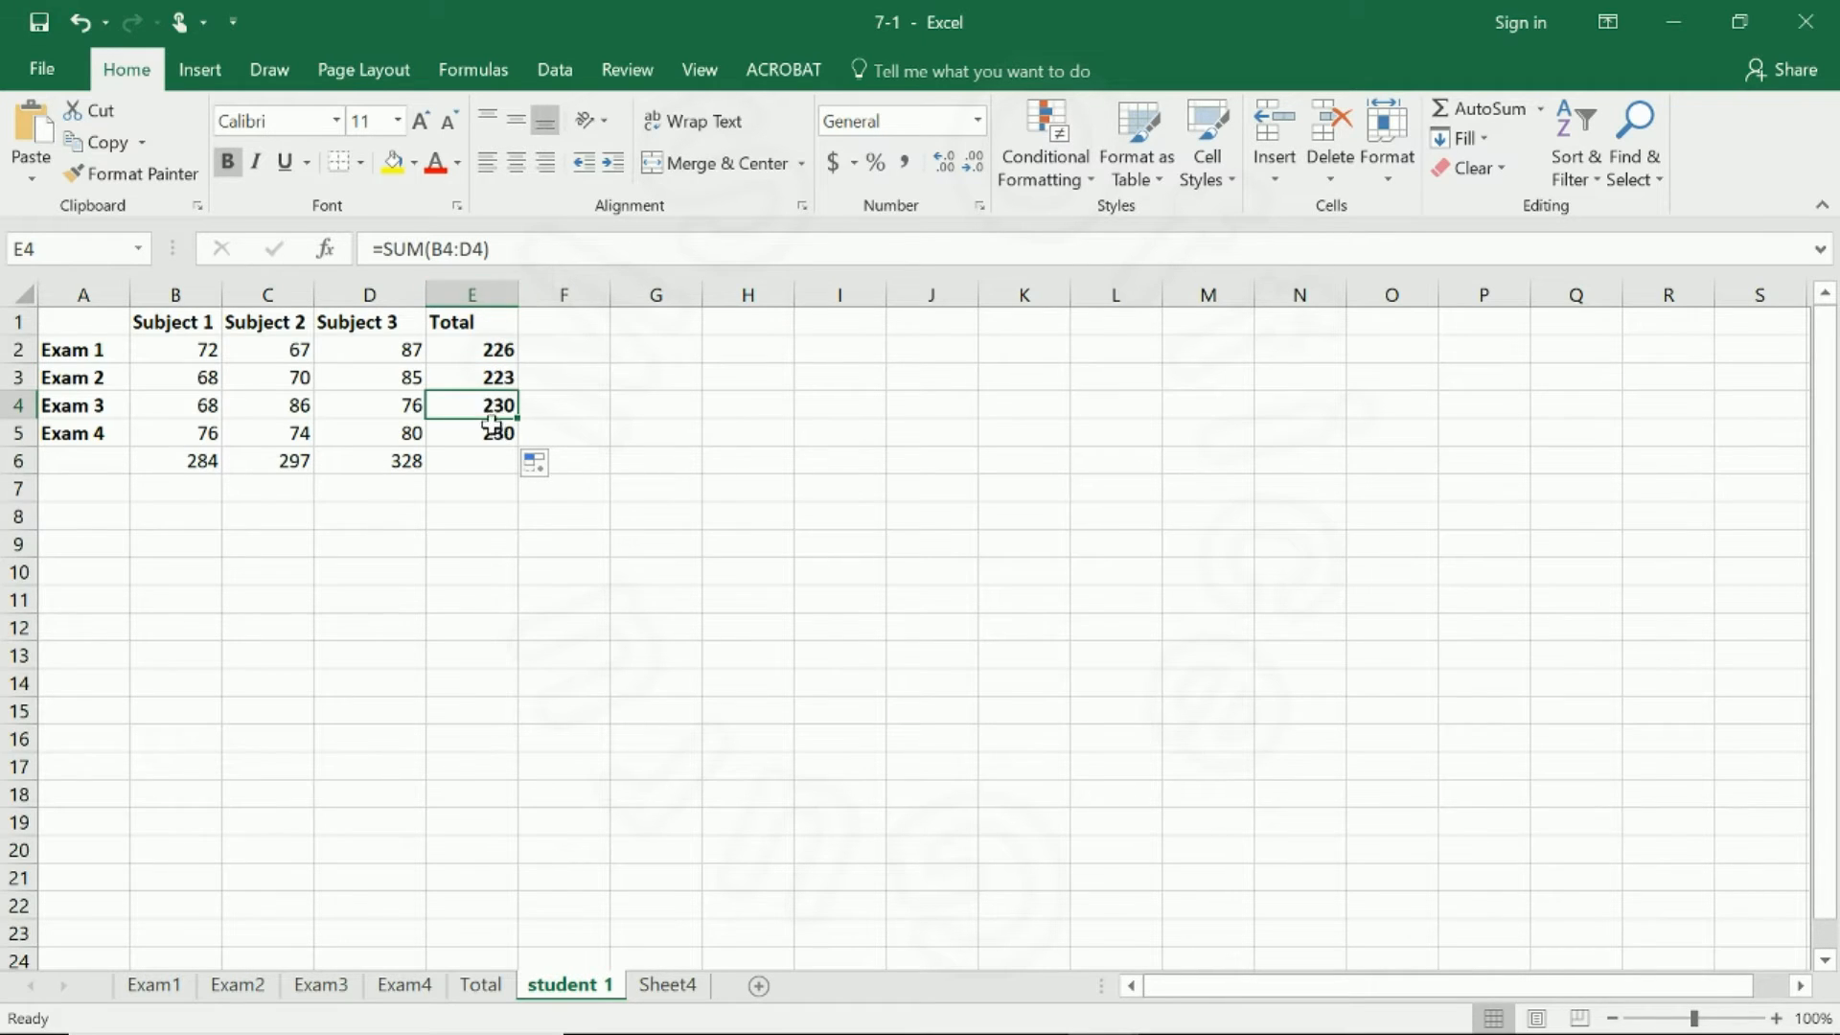
pyautogui.click(492, 438)
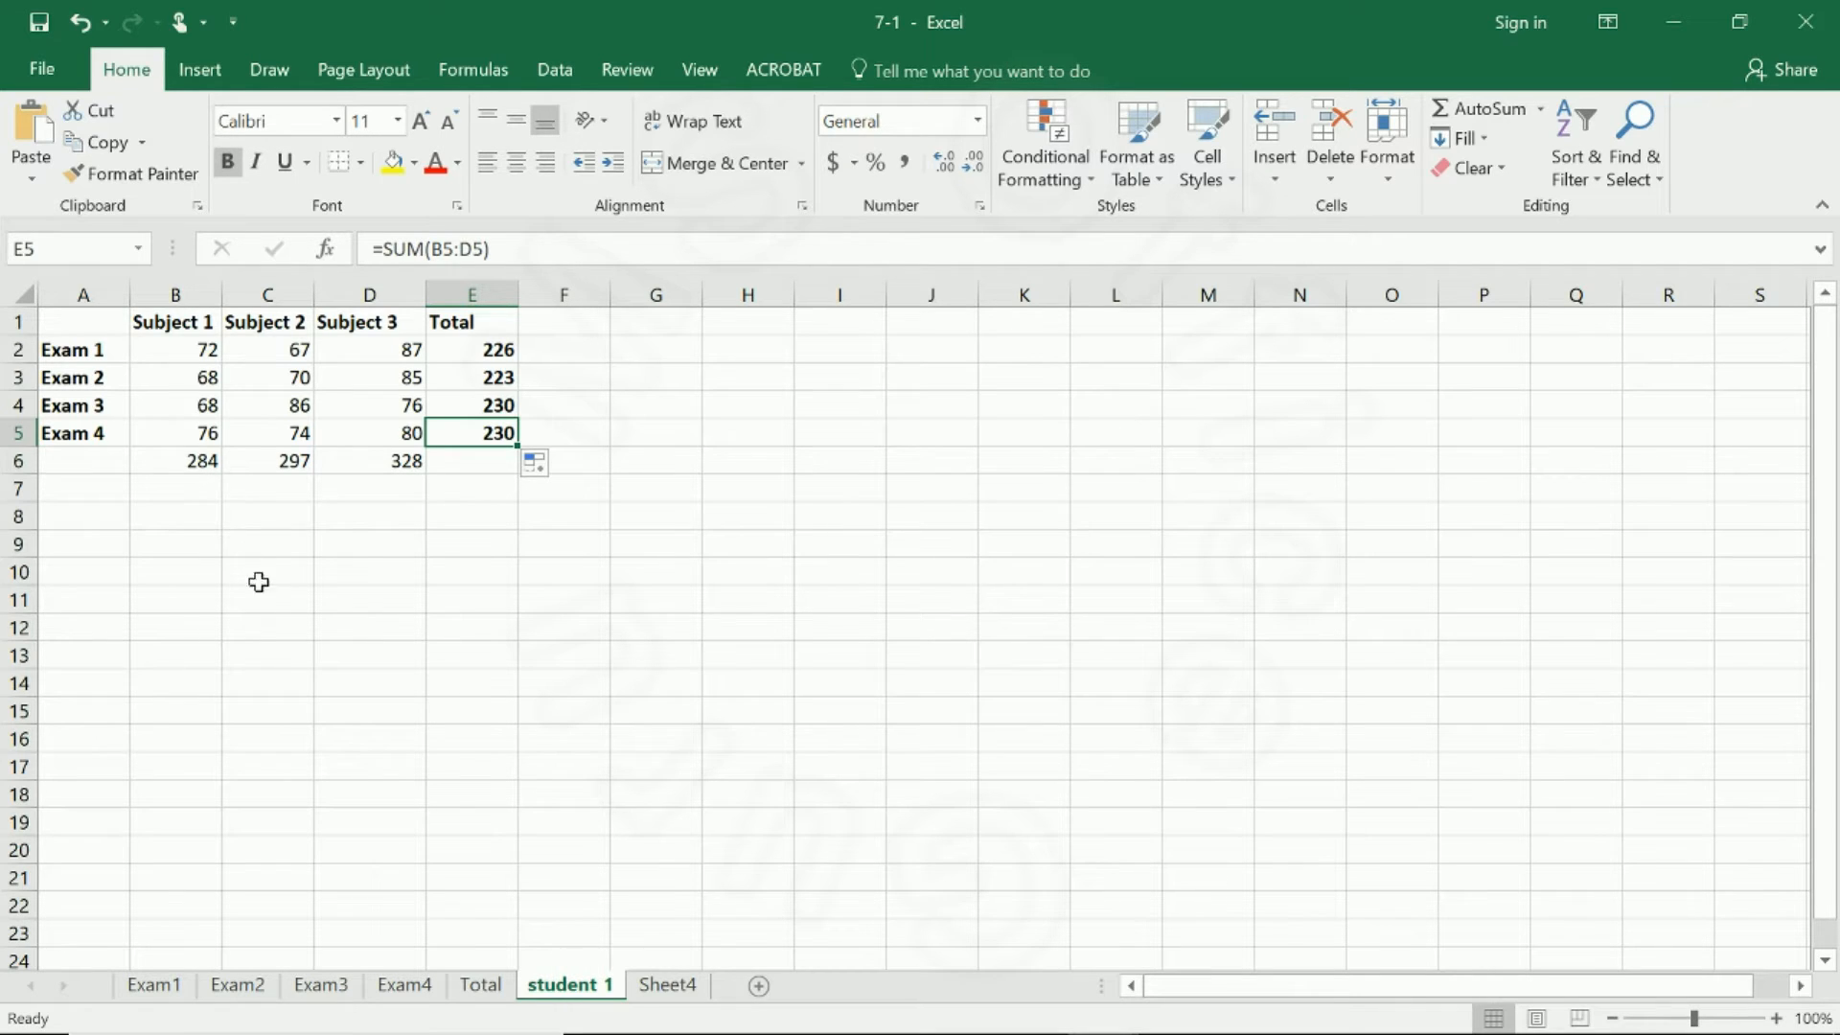
# On Sheet4, calculate the first Total in C2 by multiplying units by unit price with =A2*B2.
pyautogui.click(671, 987)
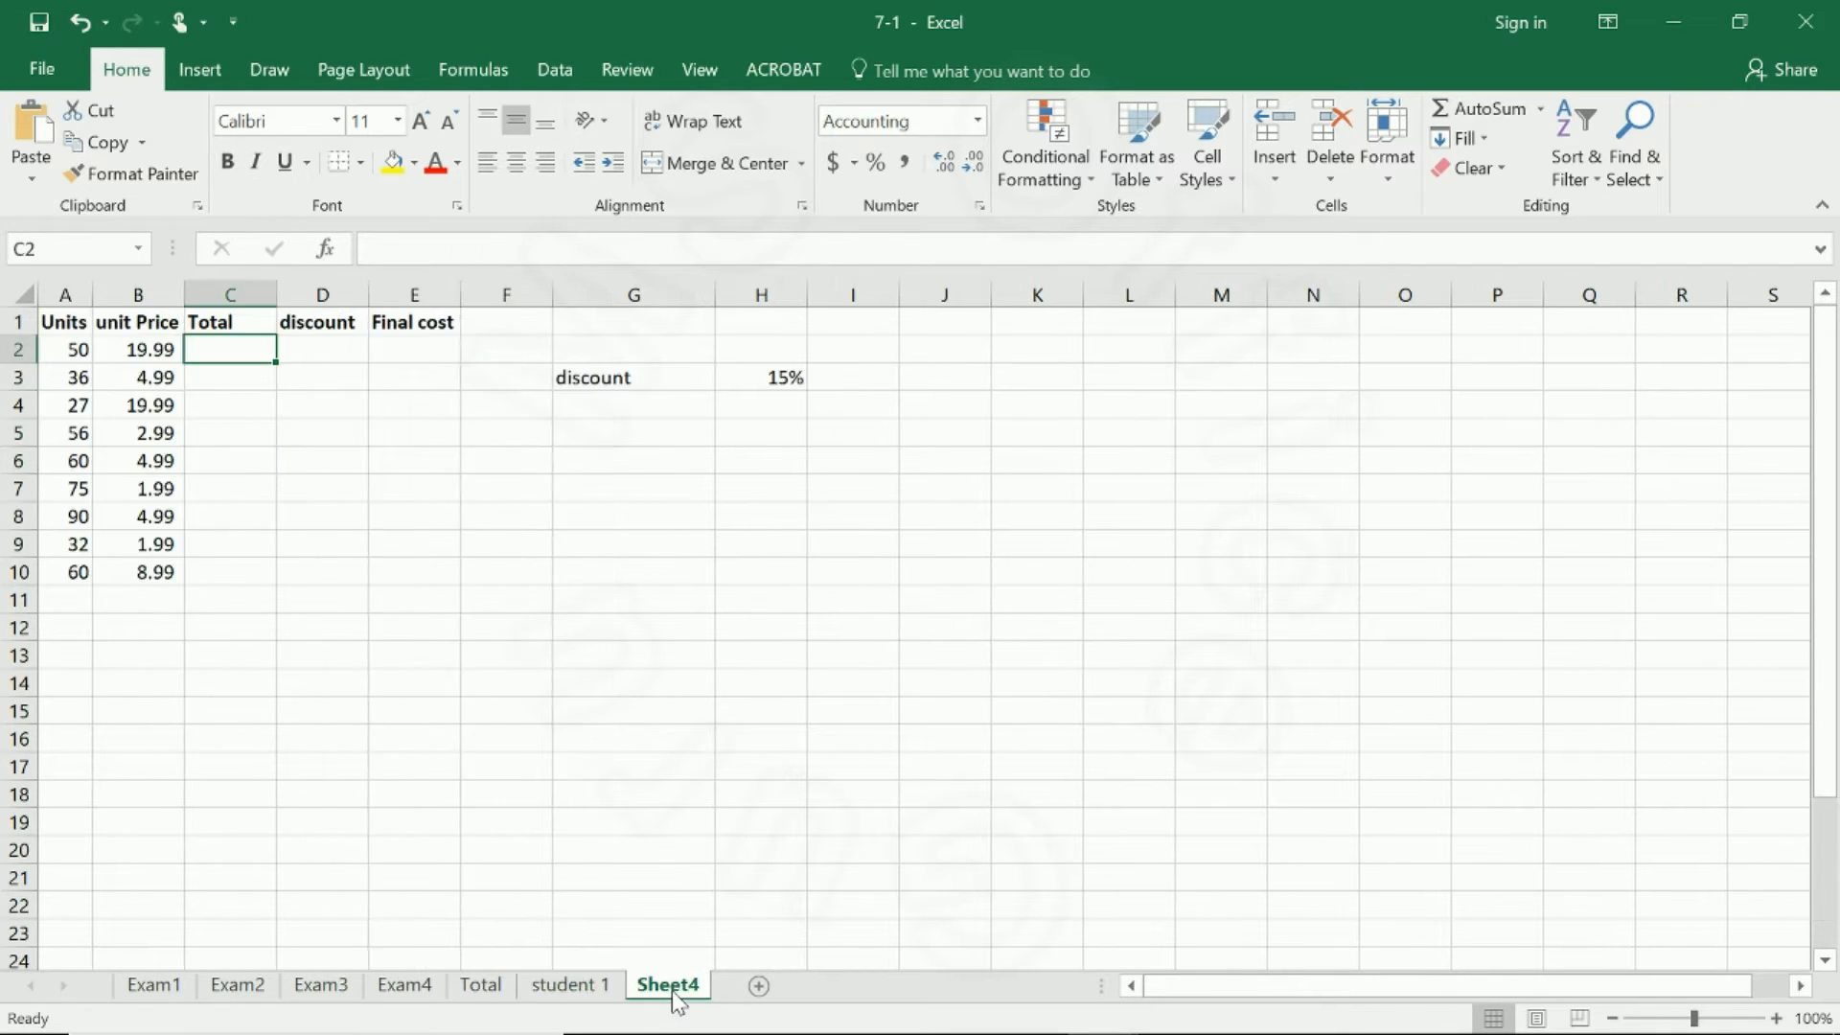
pyautogui.click(77, 322)
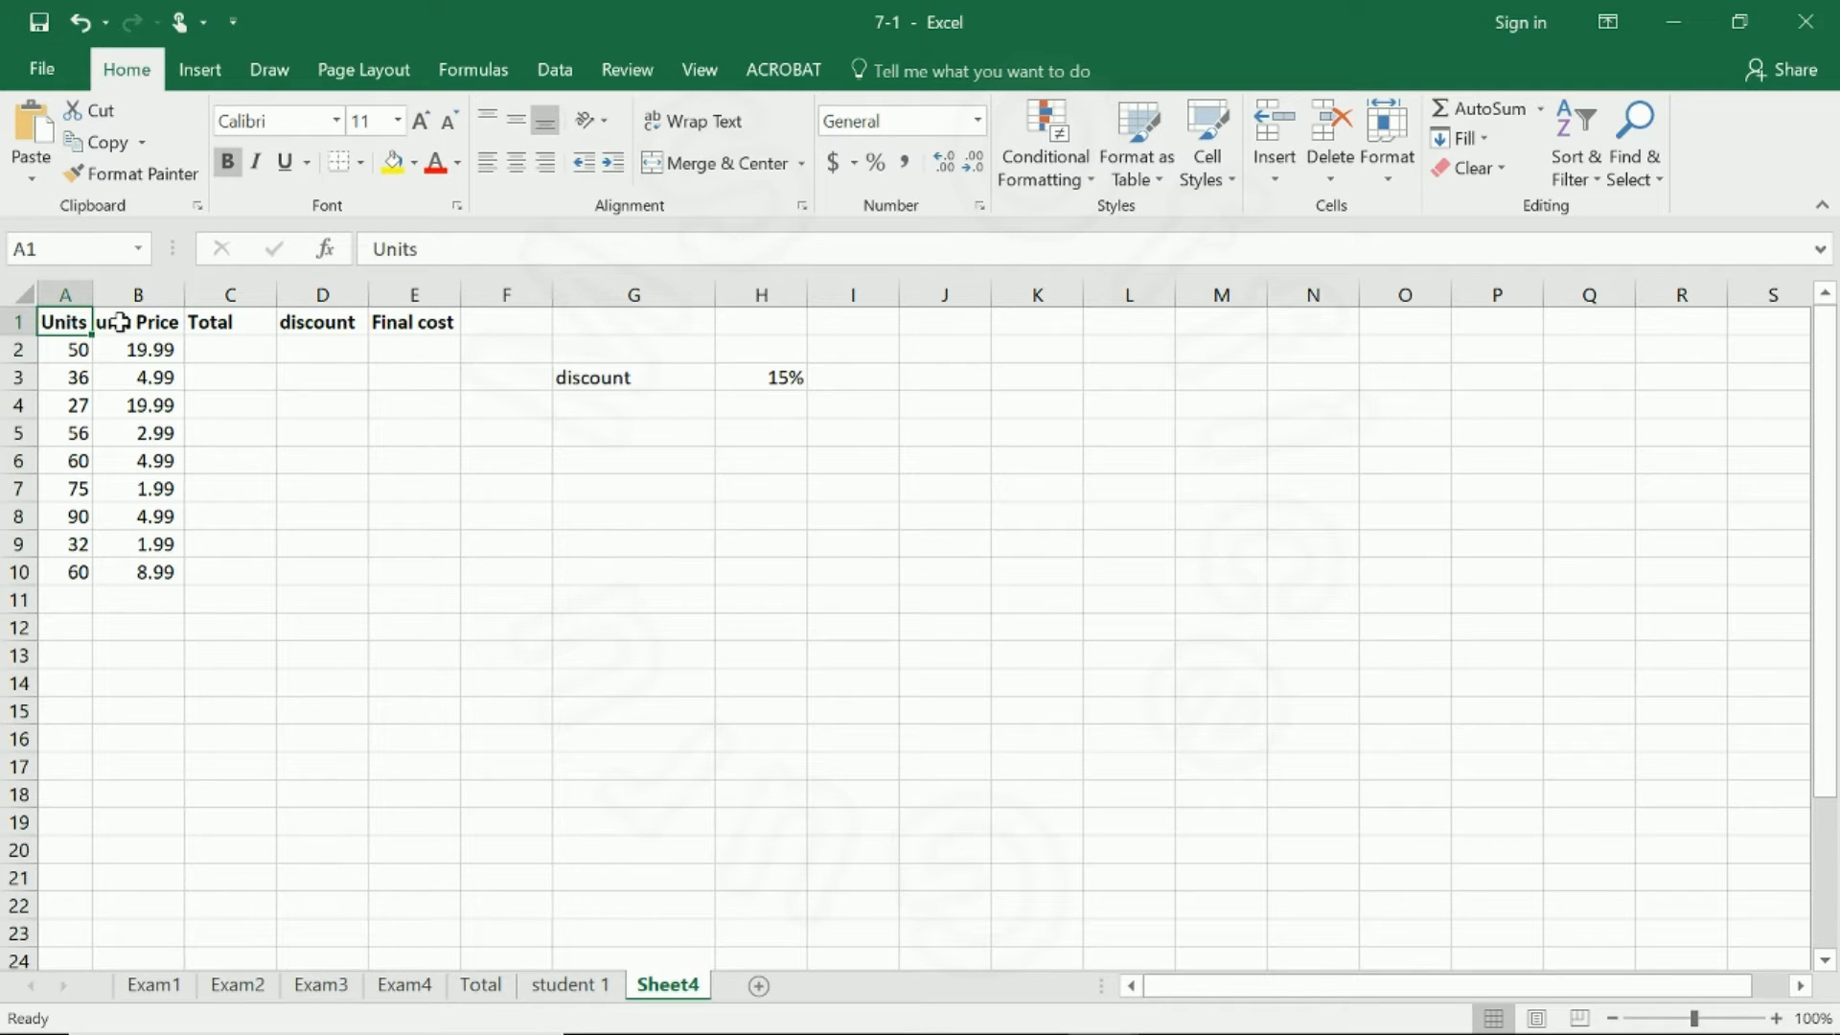
pyautogui.click(115, 322)
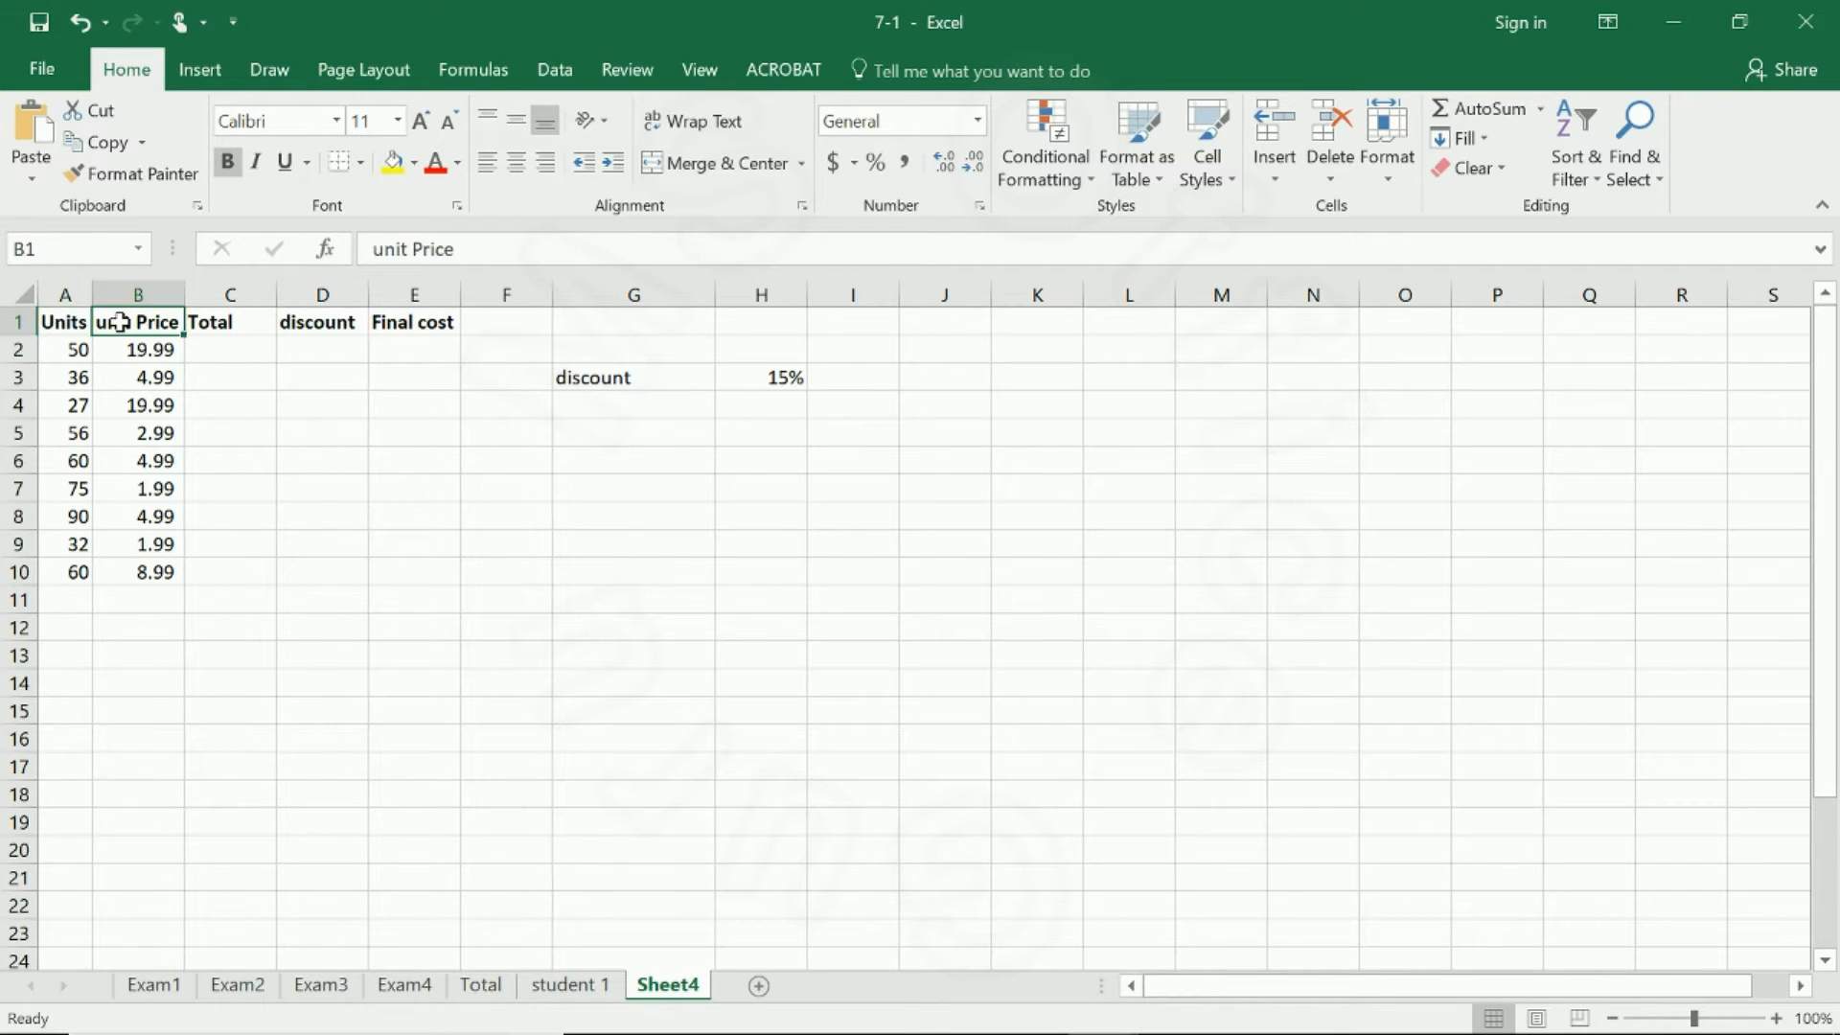
pyautogui.click(225, 352)
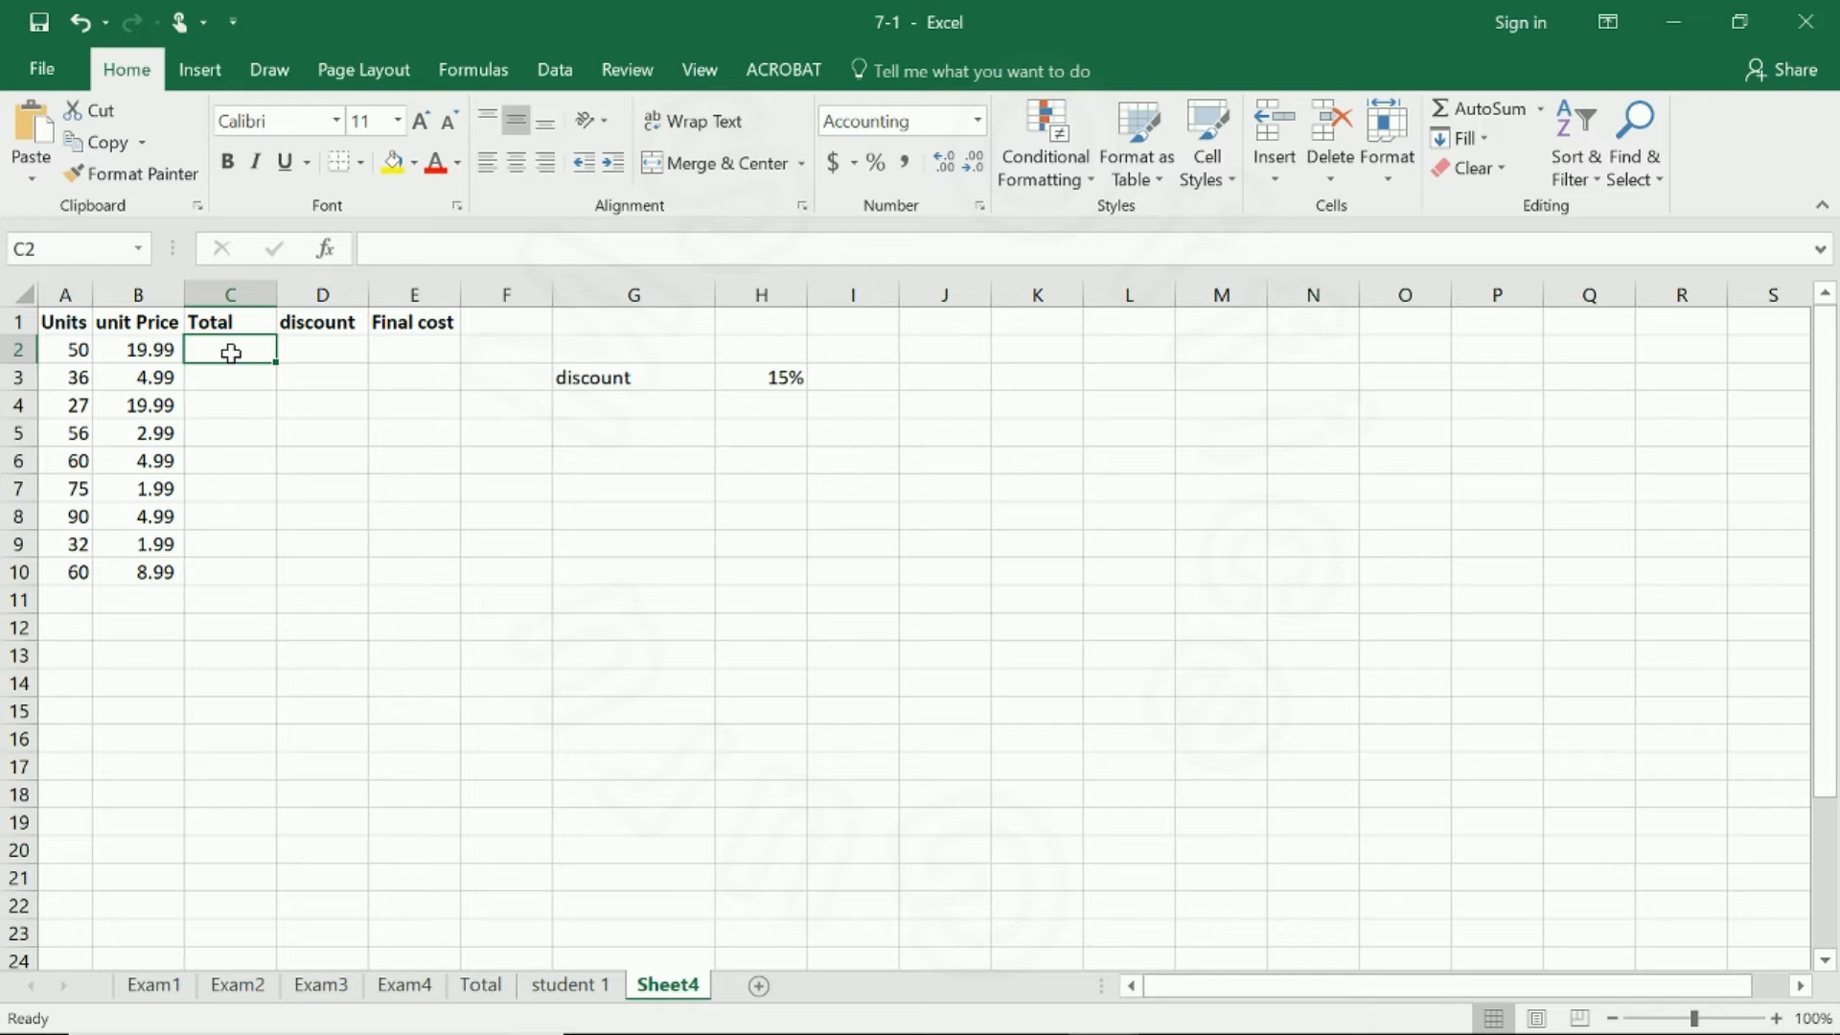
pyautogui.write('=')
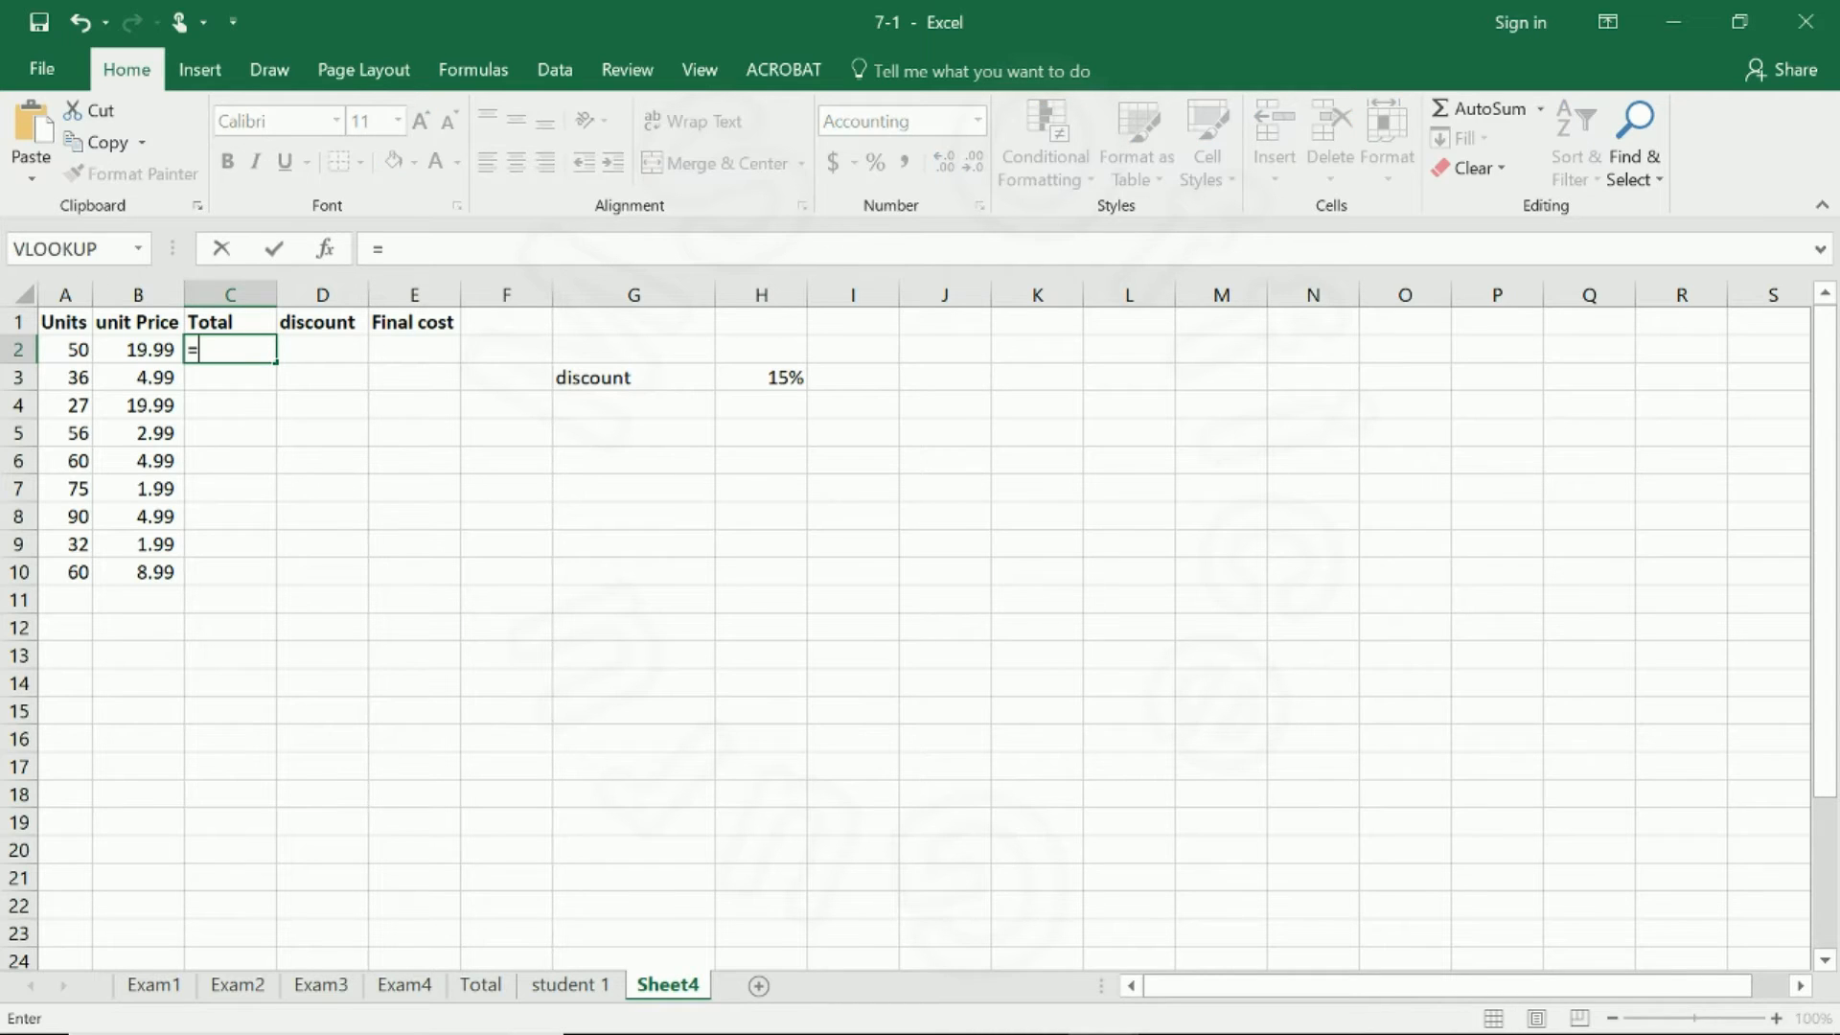
pyautogui.click(80, 350)
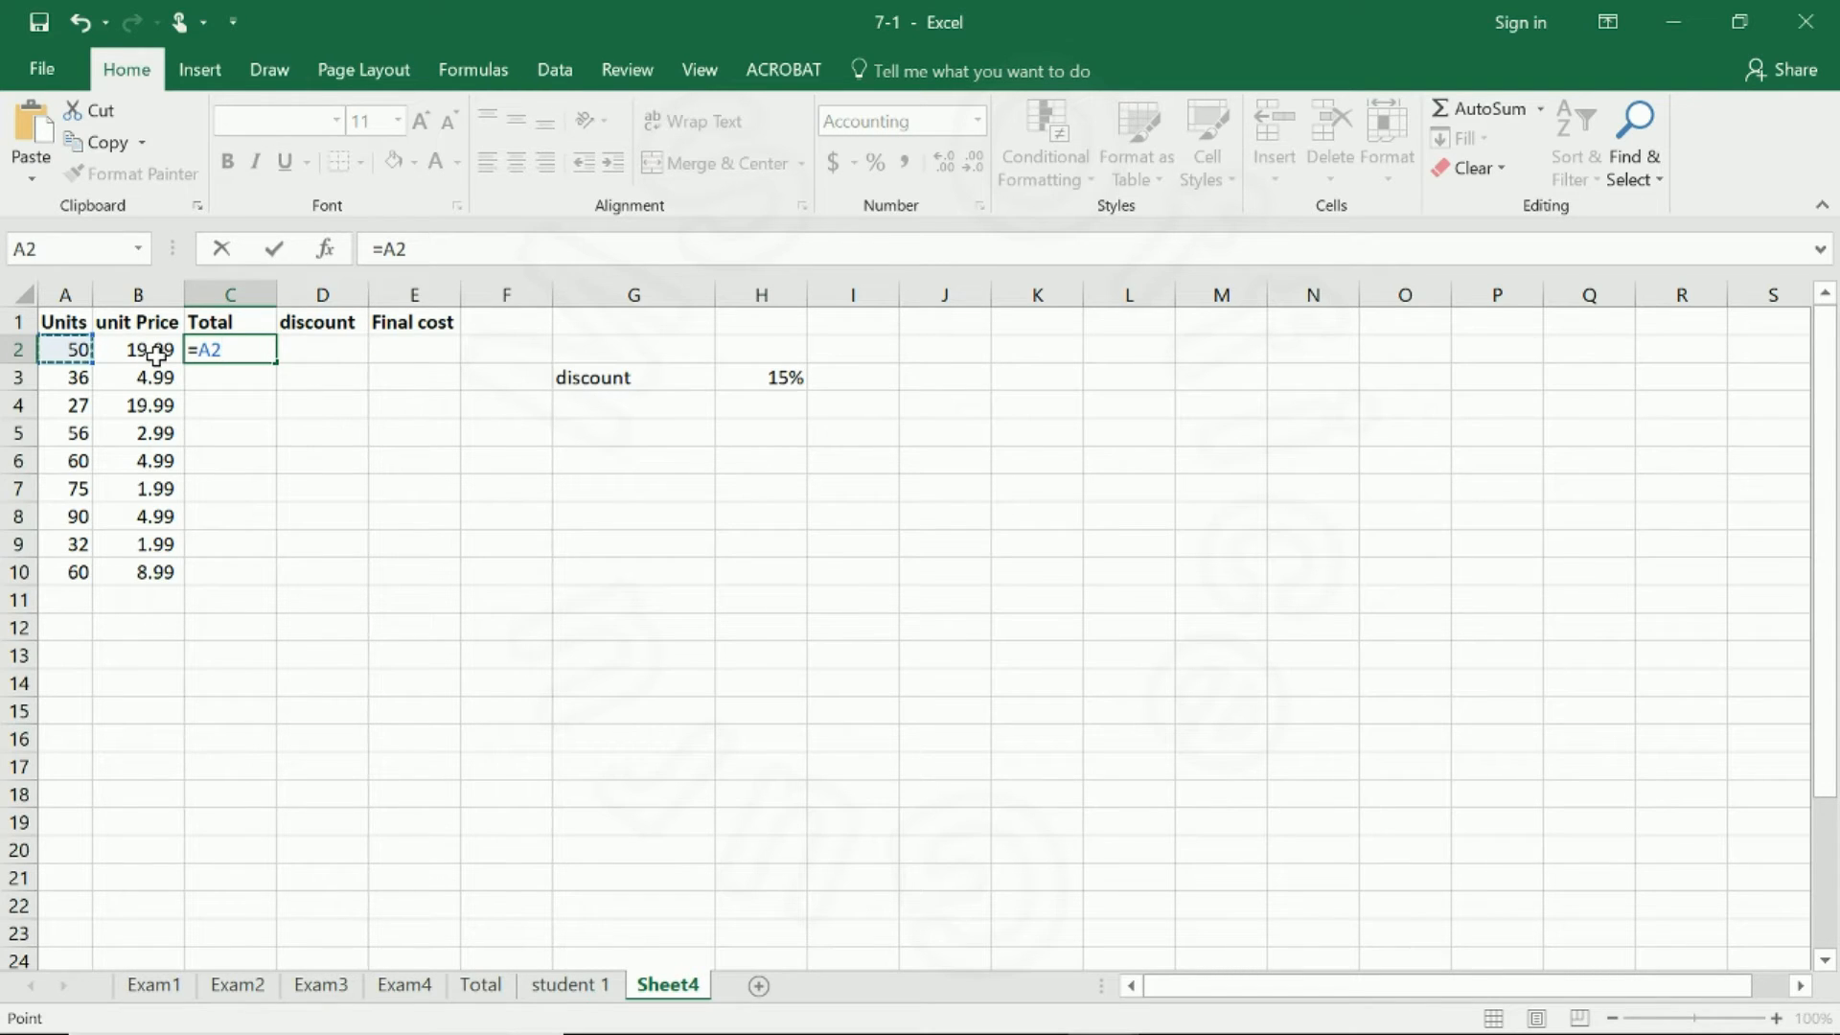
pyautogui.write('*')
pyautogui.click(156, 355)
pyautogui.press('Return')
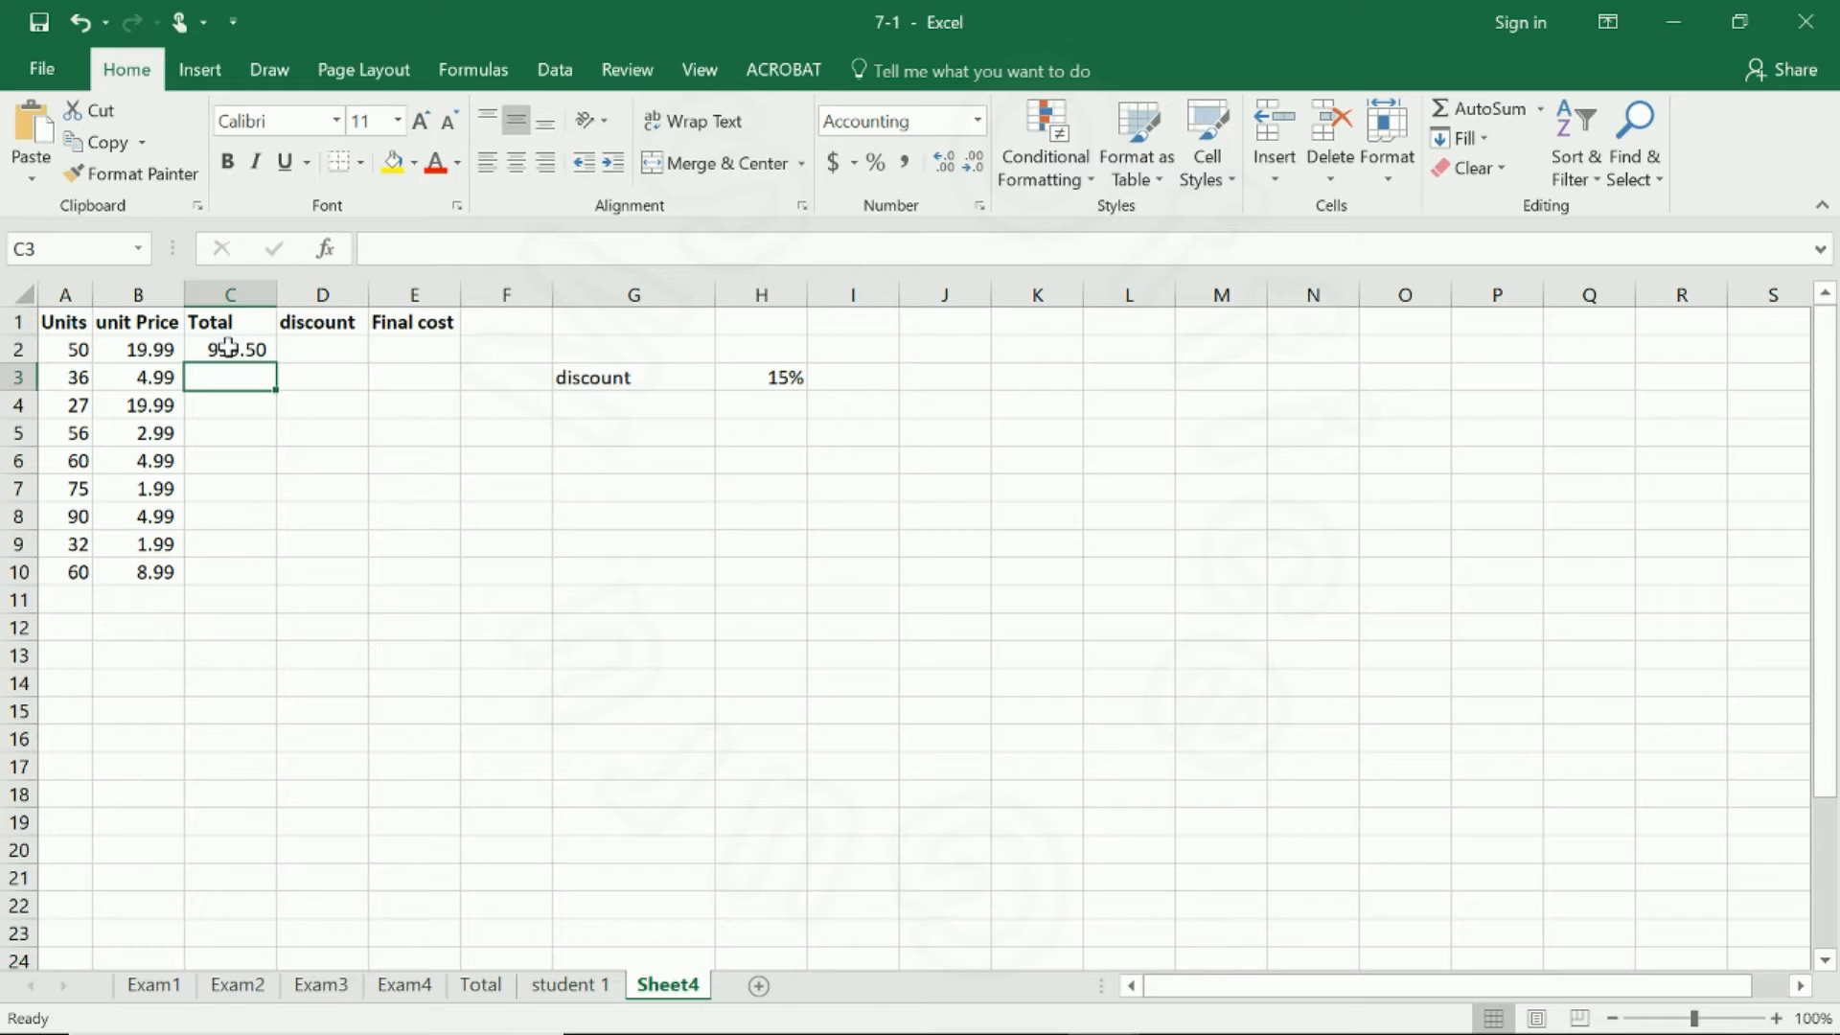
pyautogui.click(227, 346)
pyautogui.click(288, 355)
pyautogui.write('=')
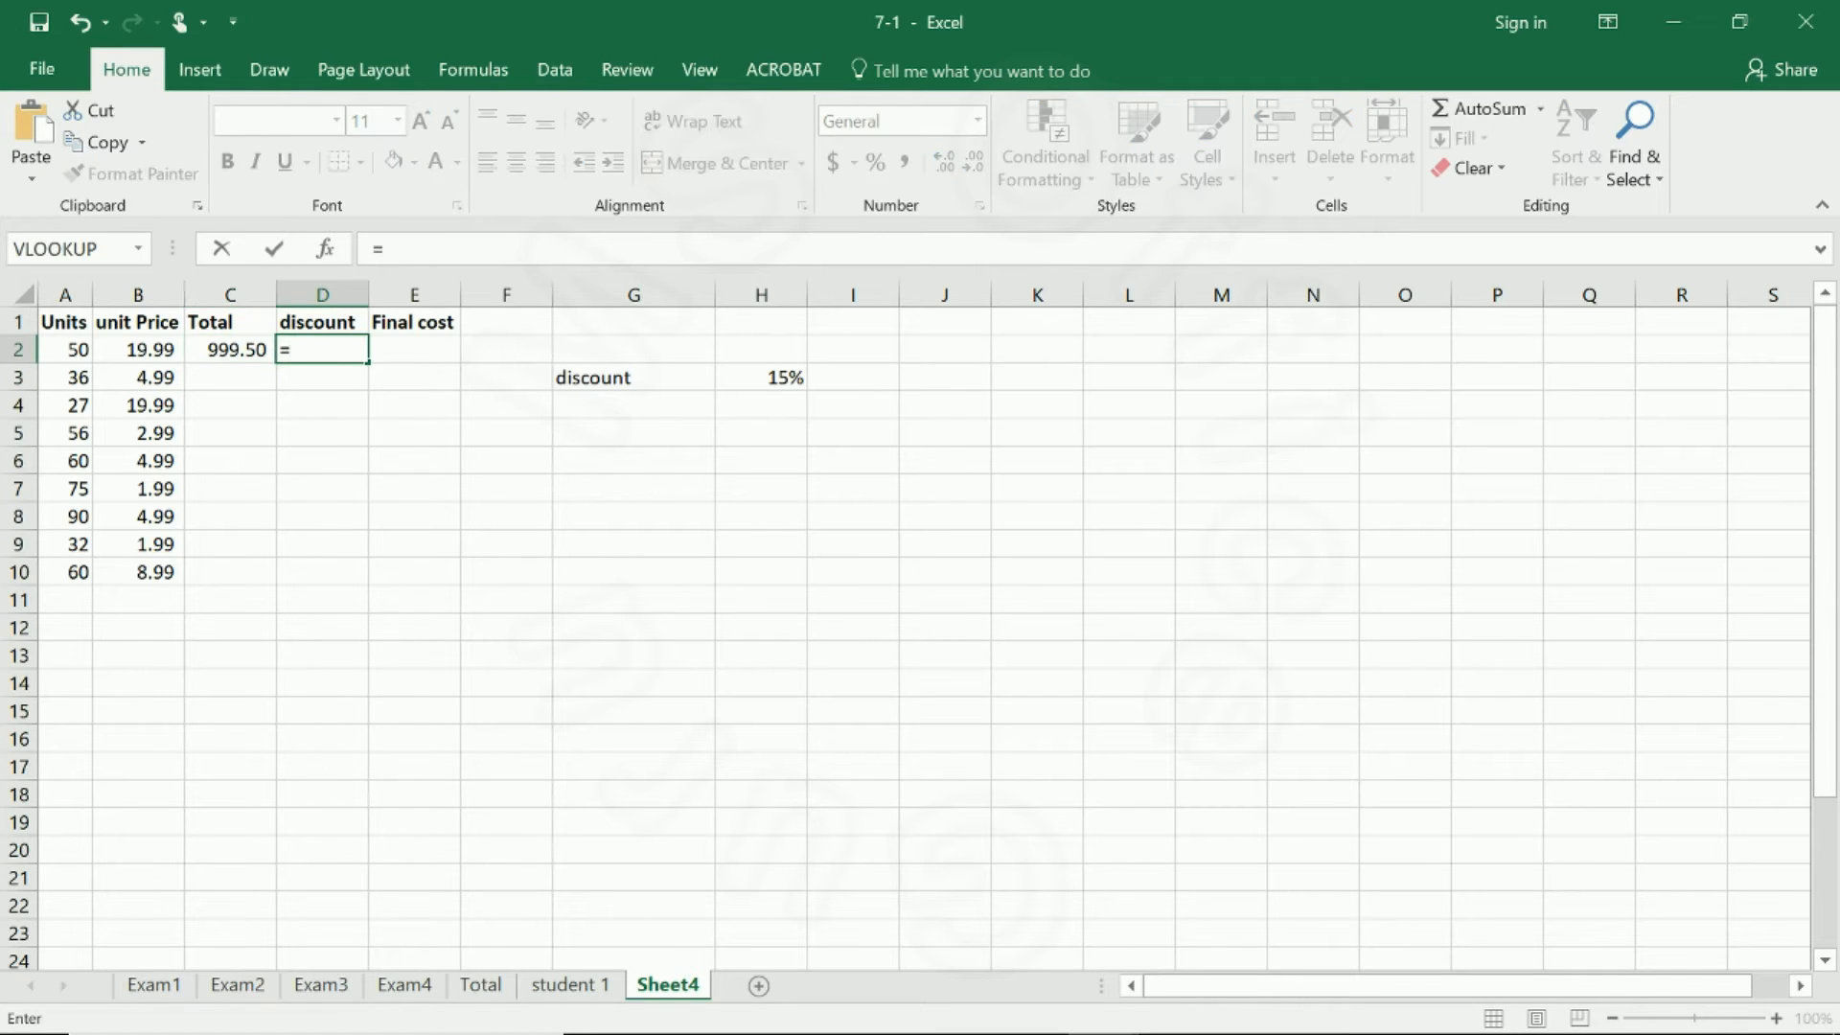
pyautogui.press('Escape')
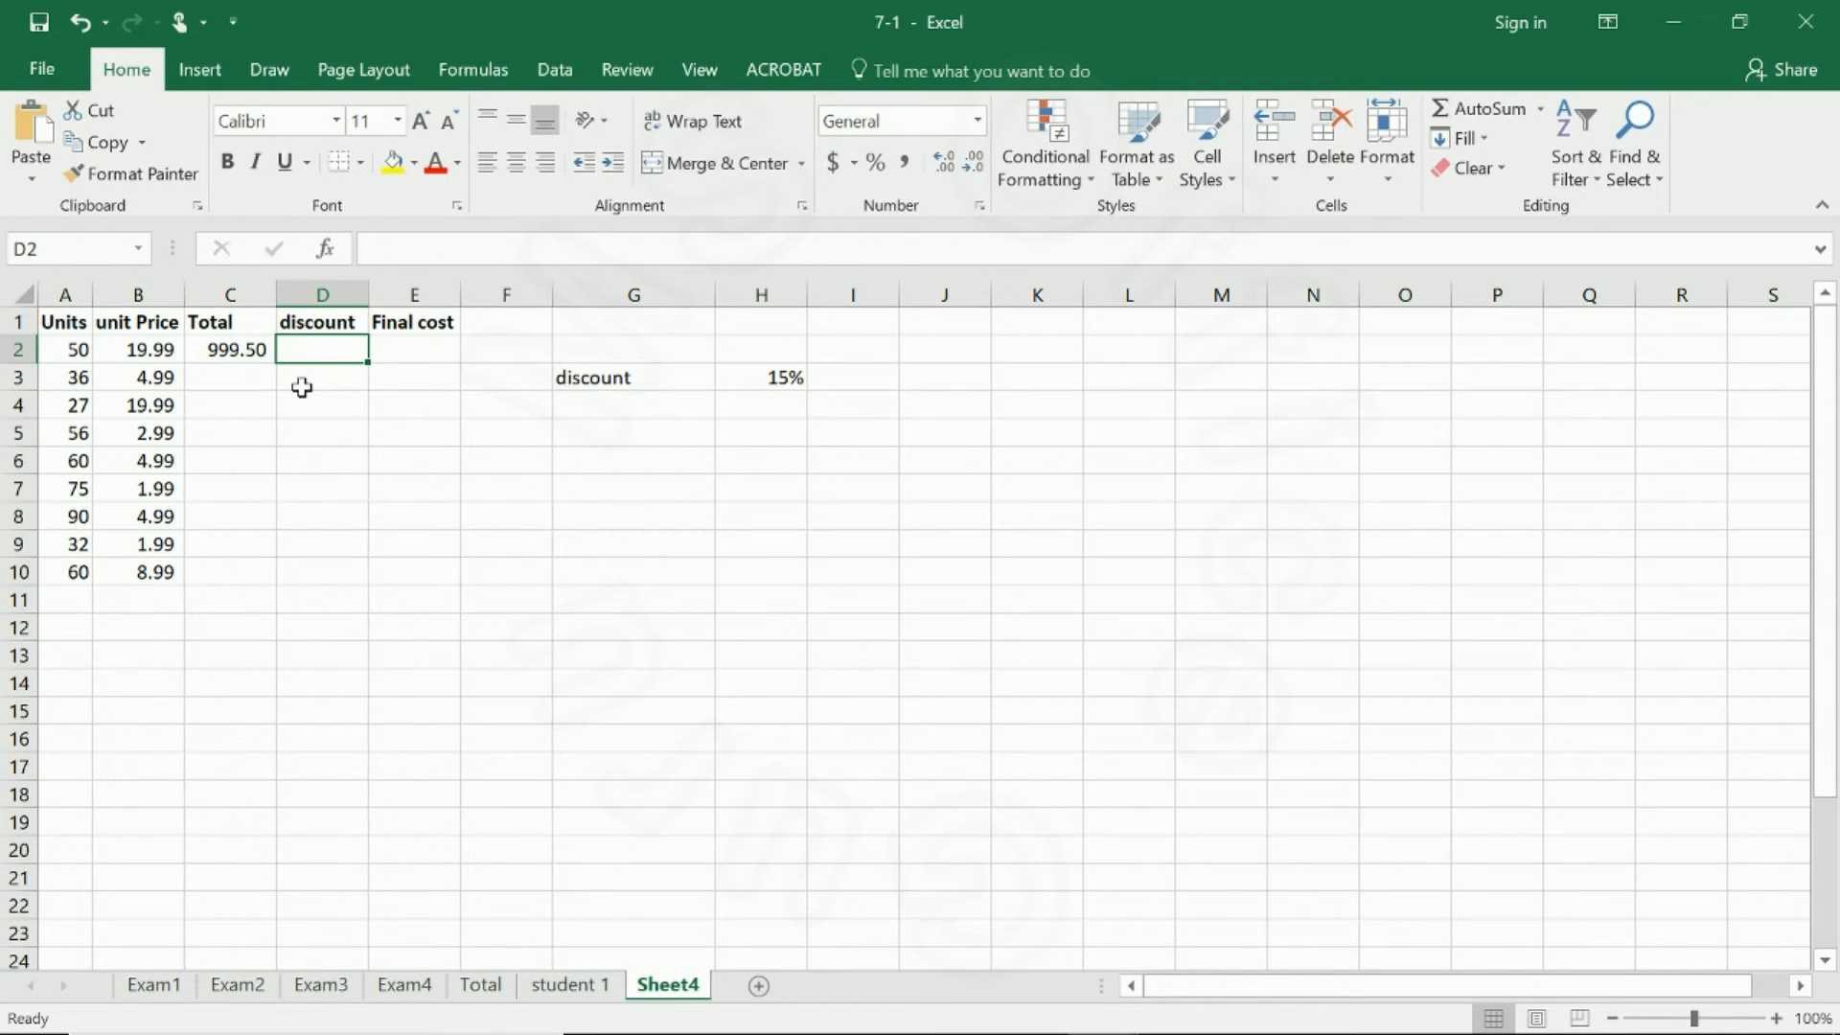
# Copy the Total formula from C2 down to C10 and check the formulas in a few filled cells.
pyautogui.click(257, 346)
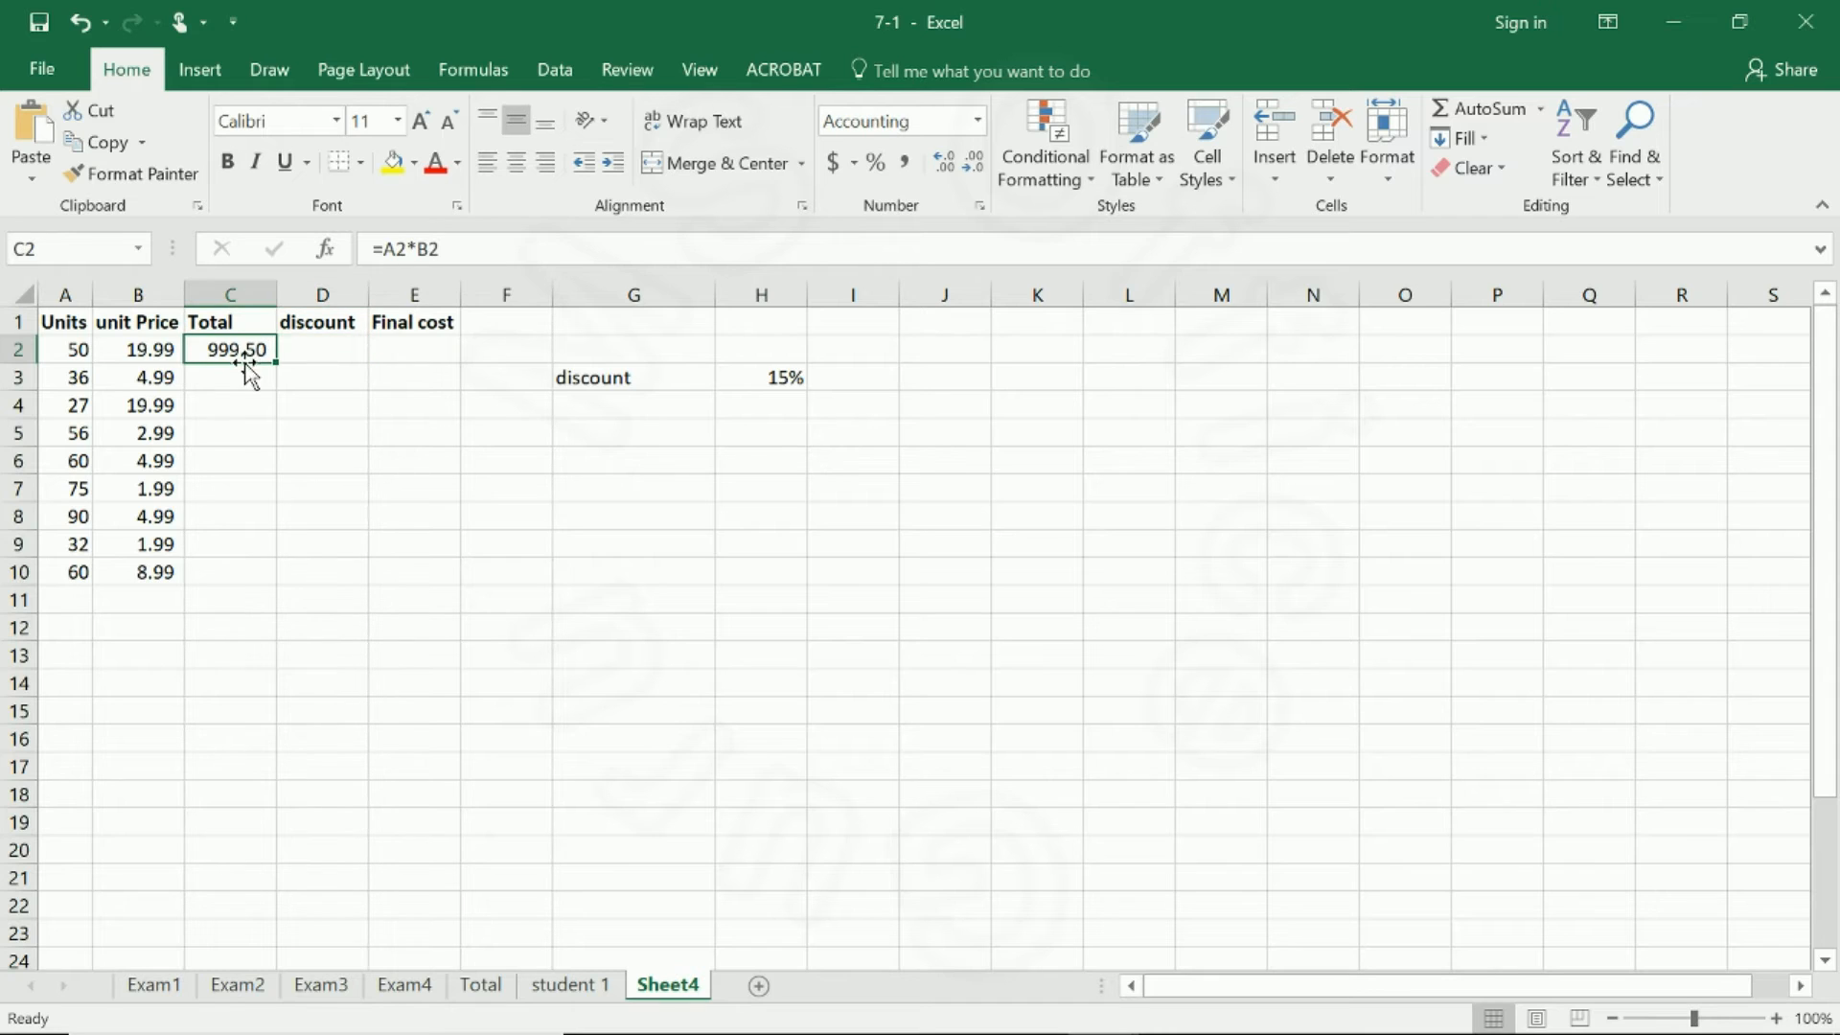
pyautogui.moveTo(272, 364); pyautogui.dragTo(246, 595)
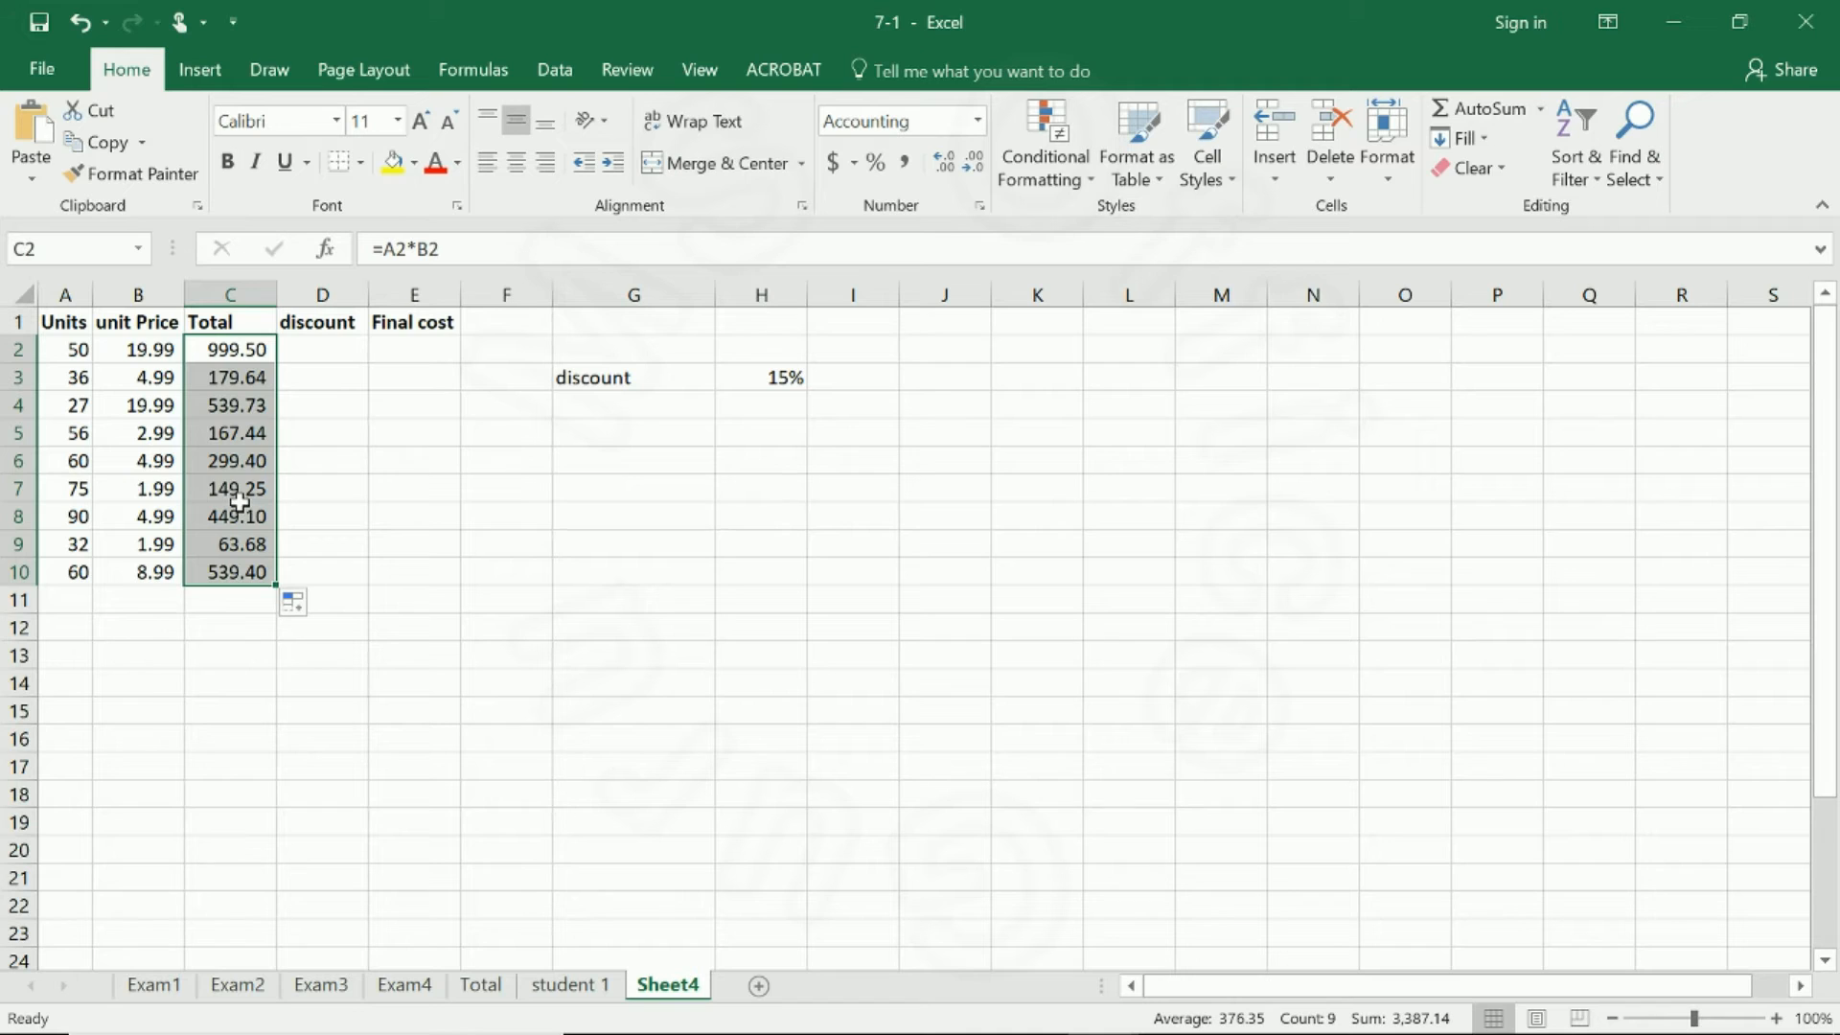
pyautogui.click(239, 508)
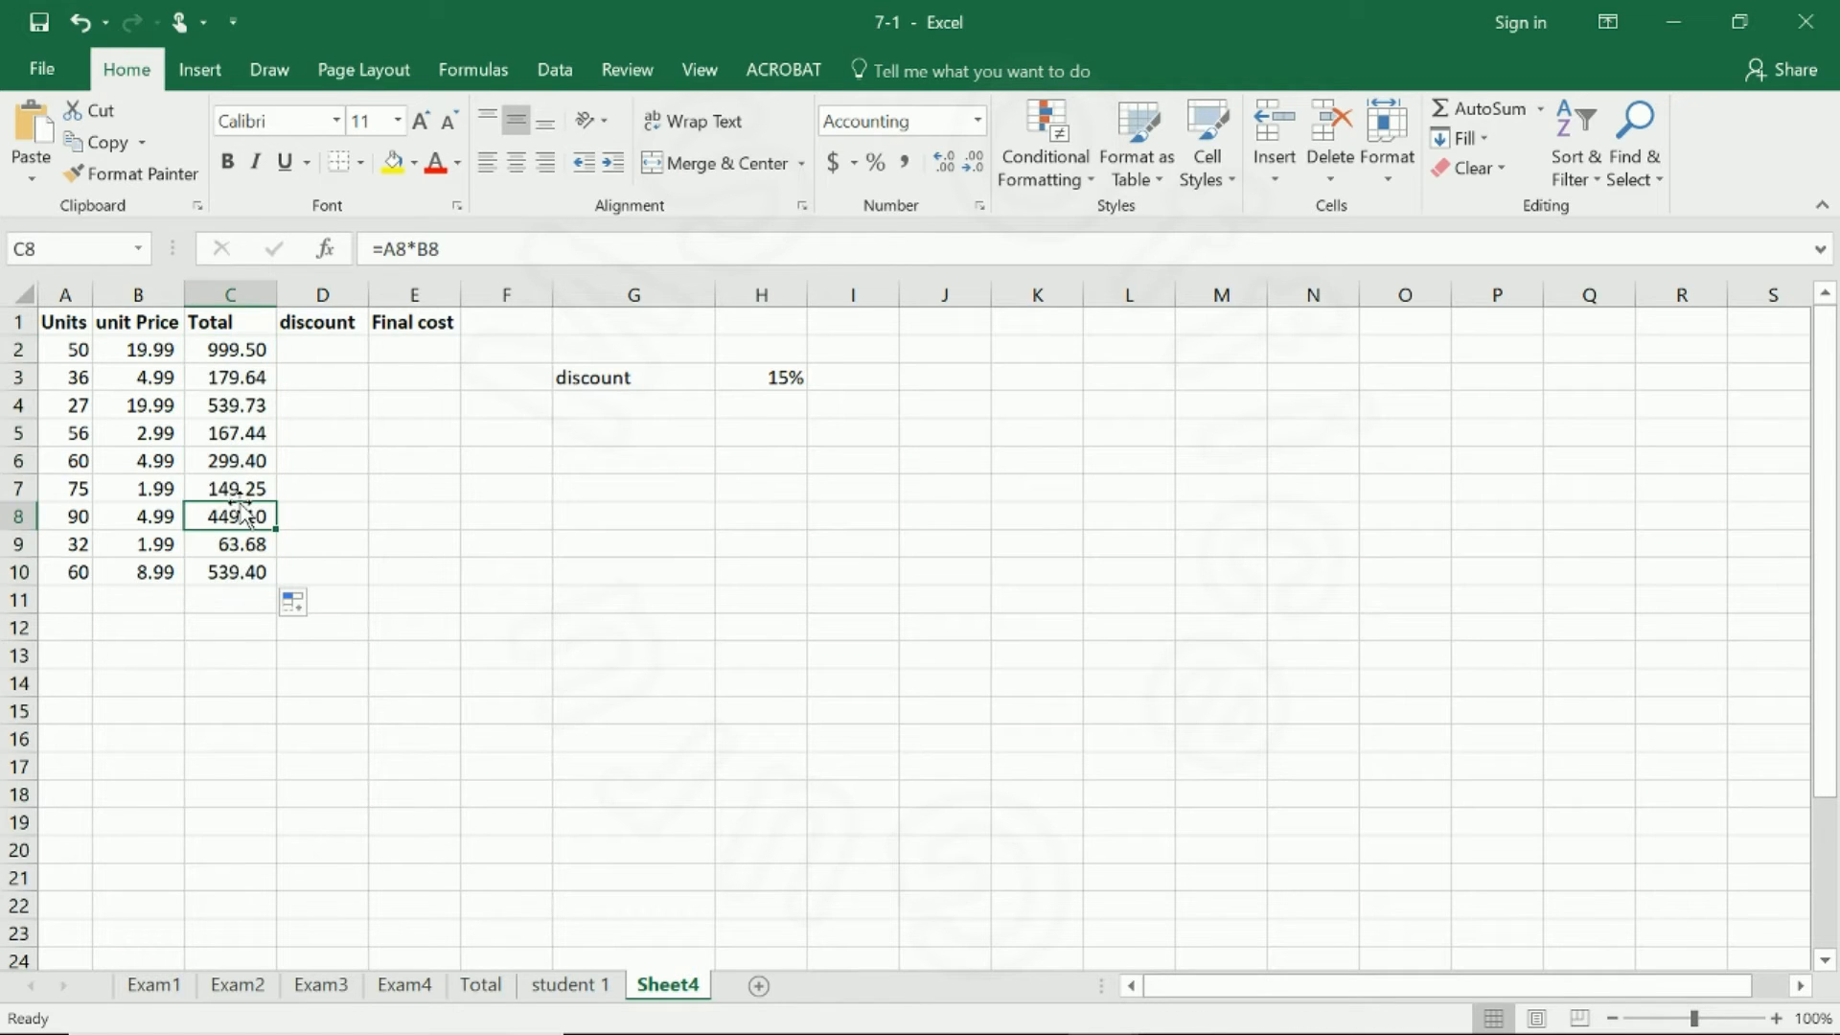
pyautogui.click(239, 403)
# Calculate the first discount in D2 by multiplying the total by the discount rate with =C2*H3.
pyautogui.click(301, 349)
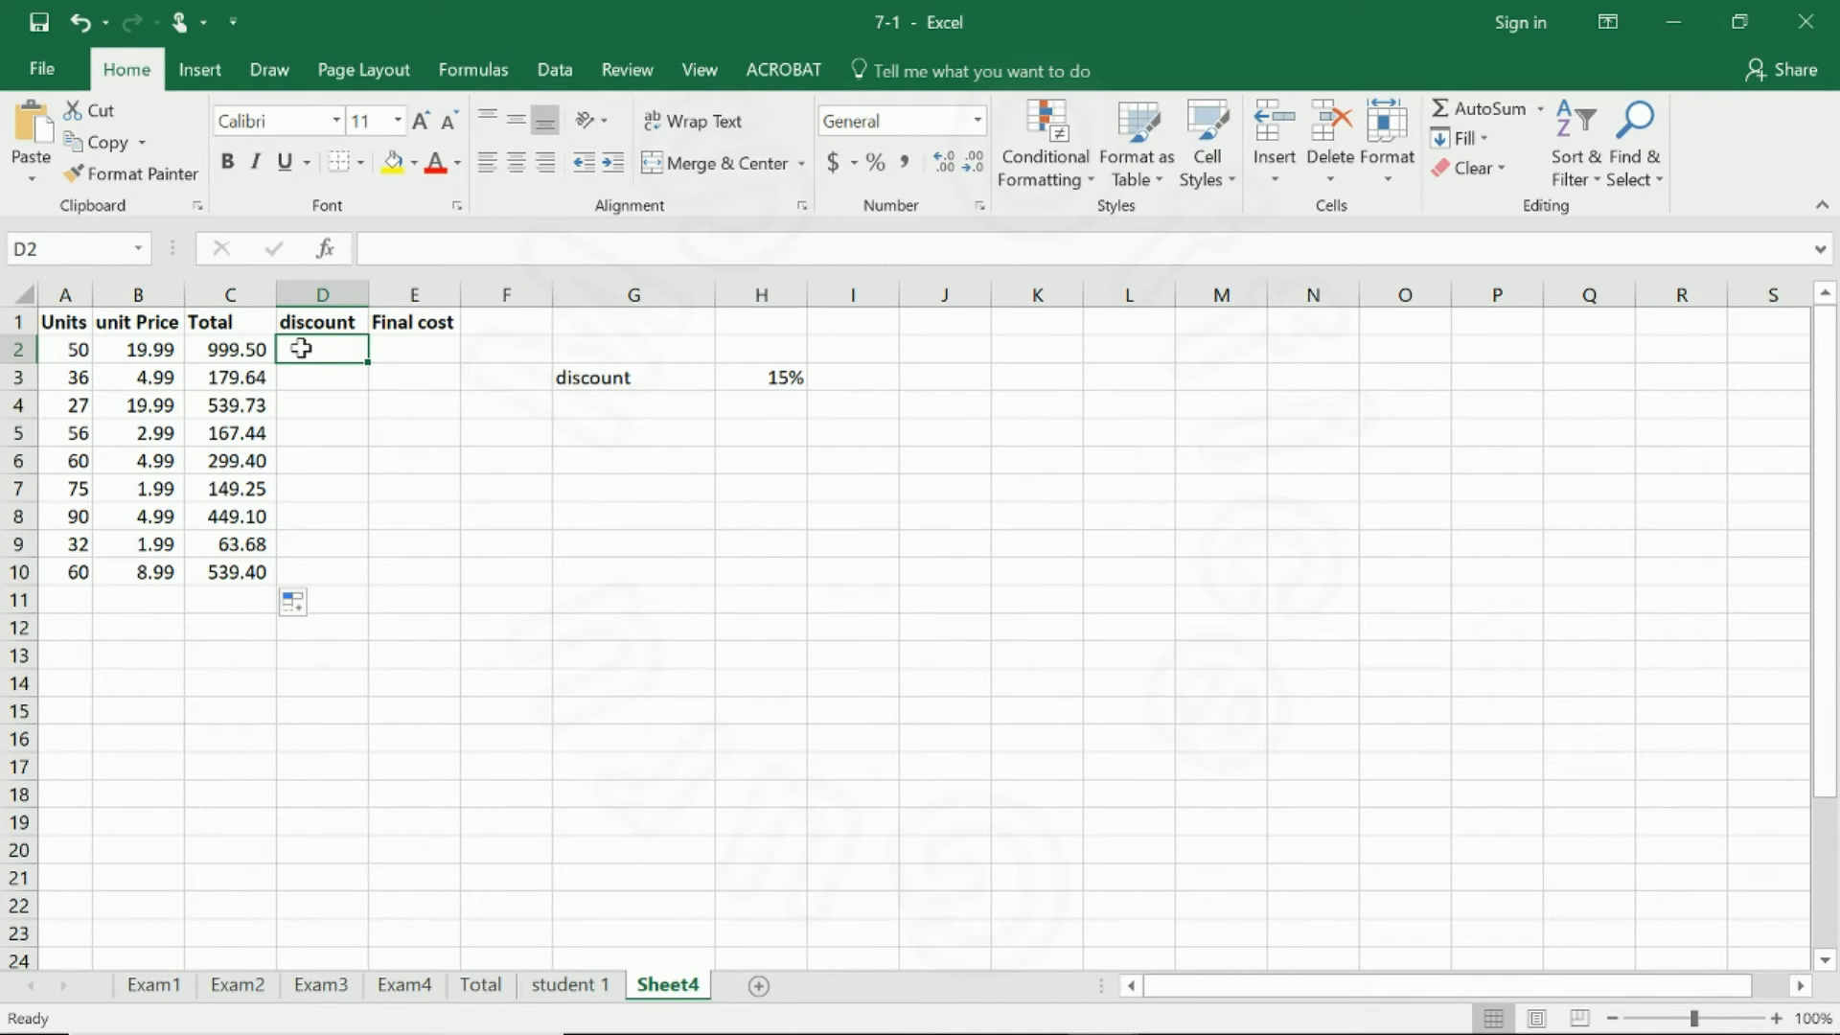
pyautogui.write('=')
pyautogui.click(245, 349)
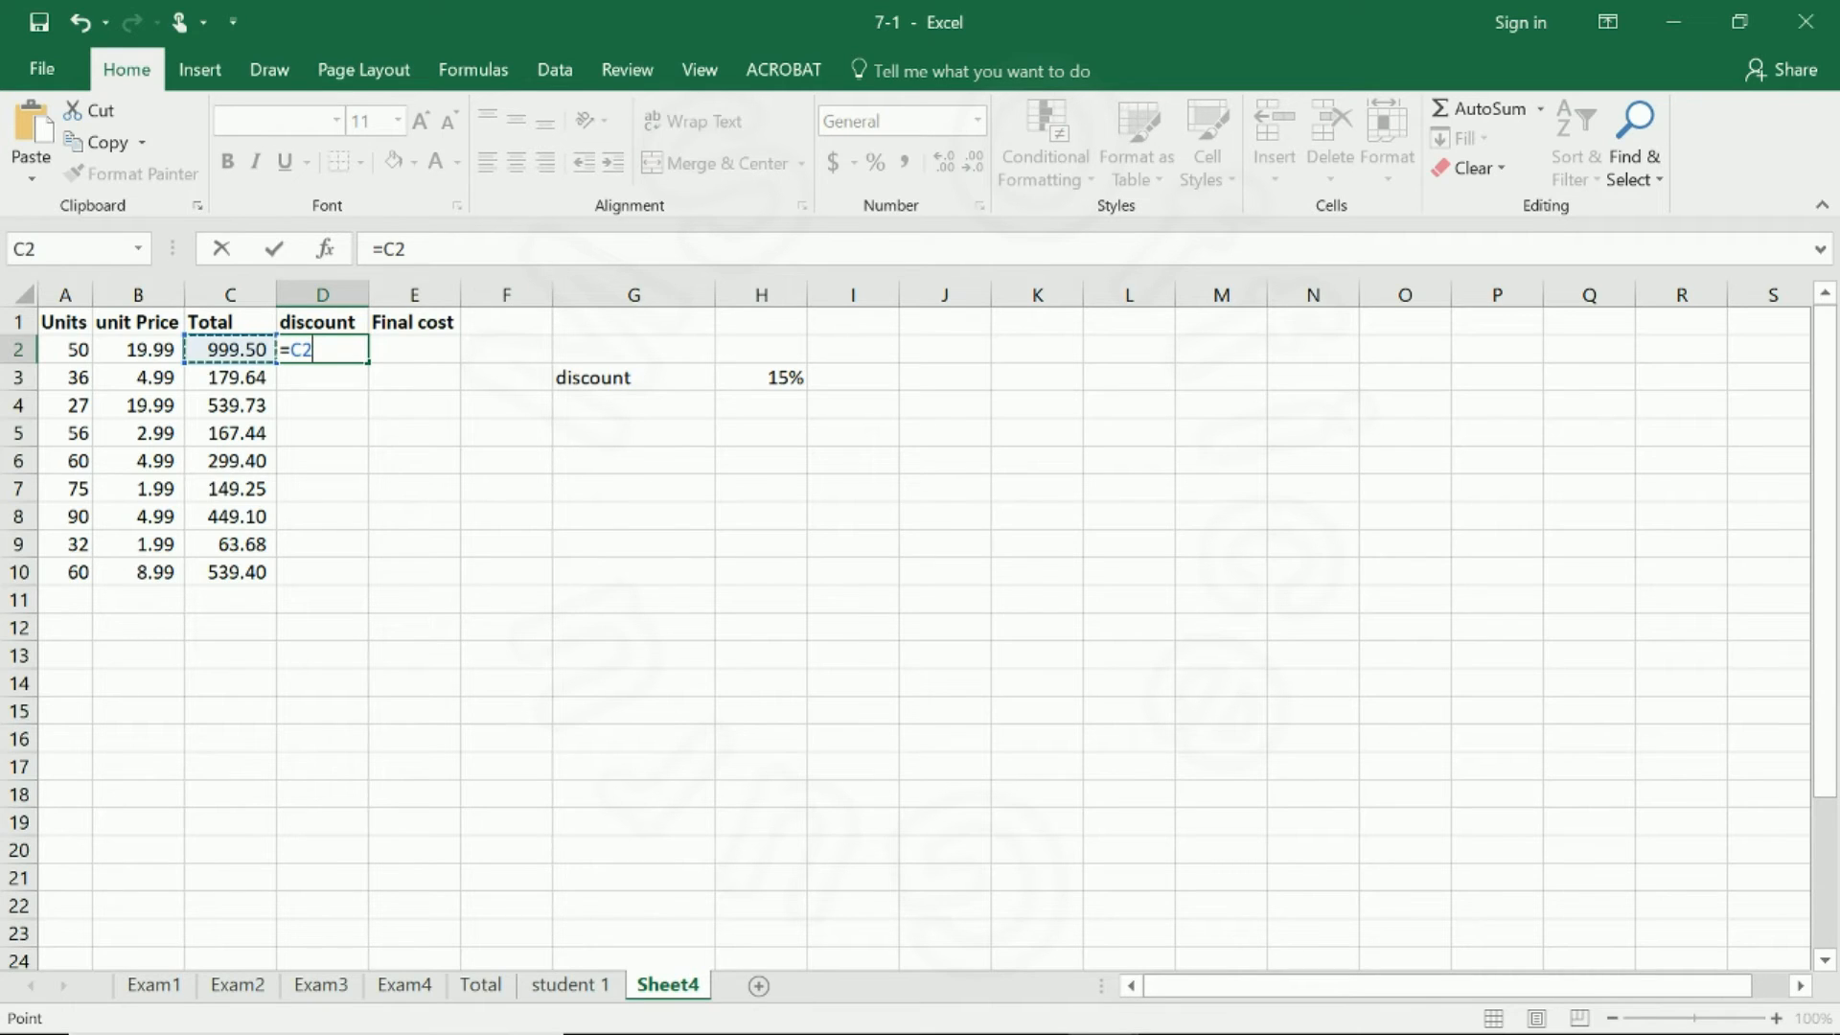
pyautogui.write('*')
pyautogui.click(758, 375)
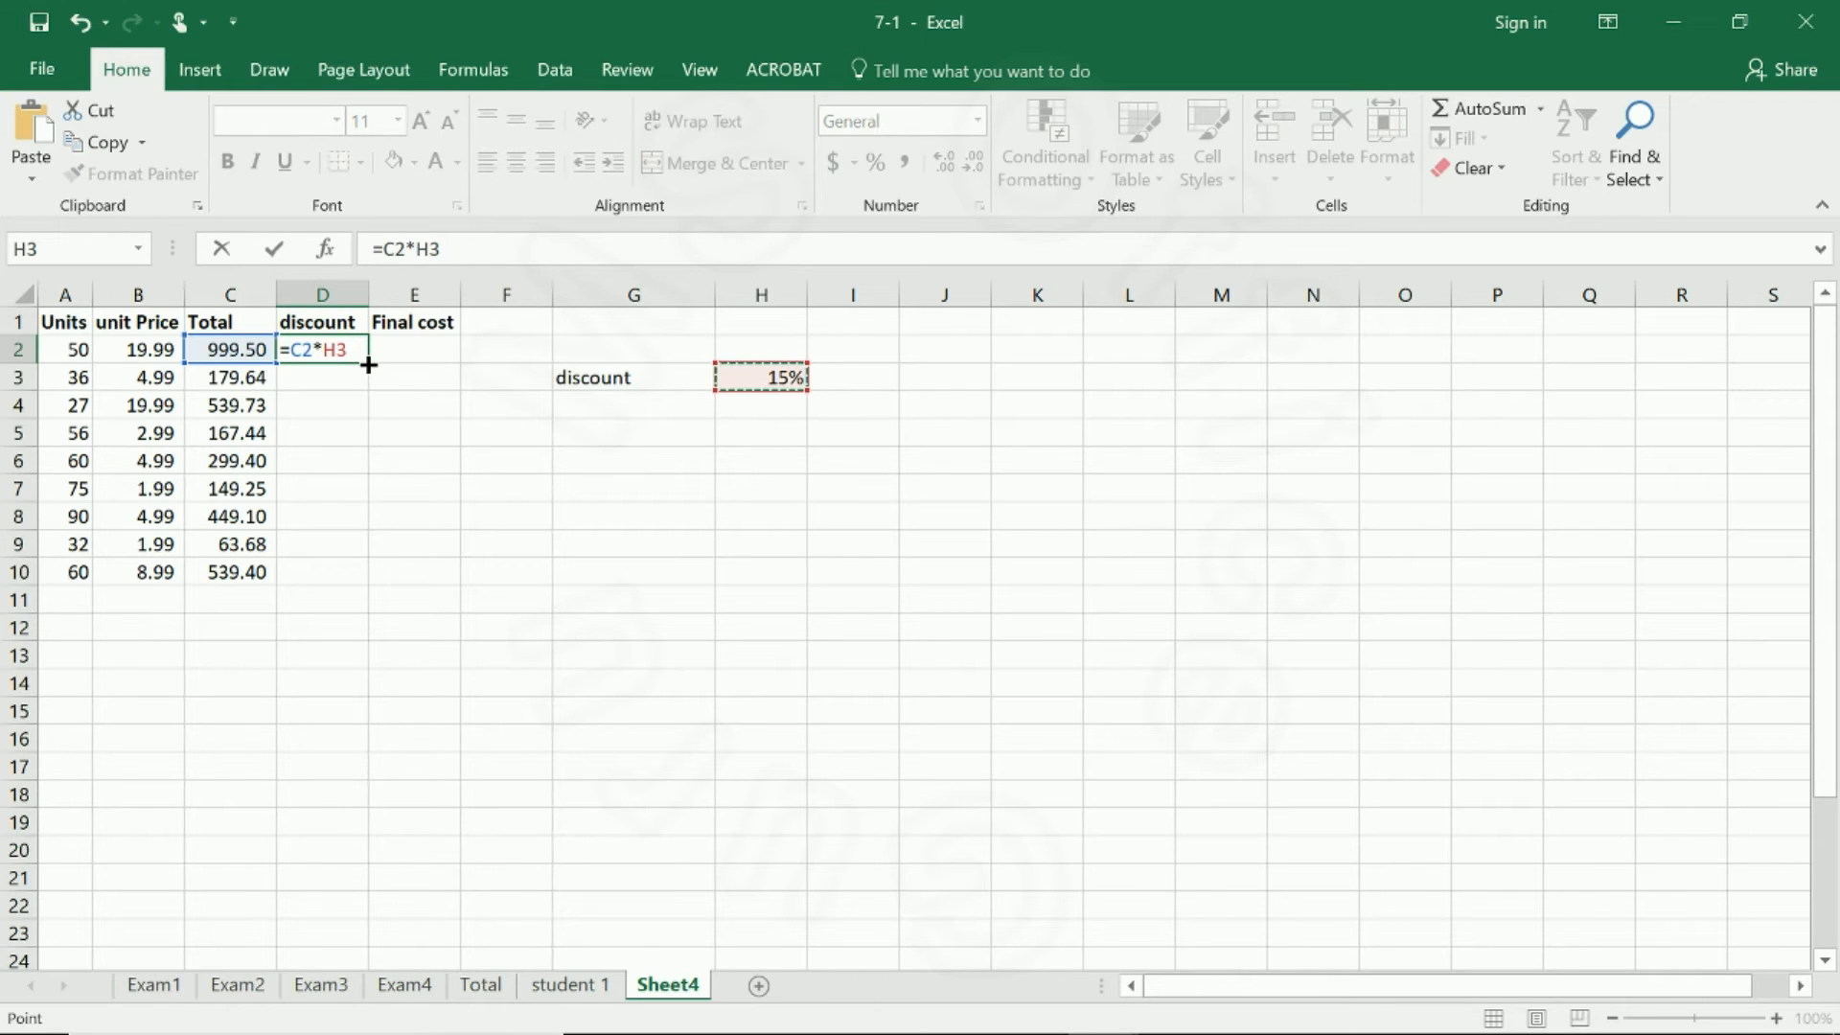
pyautogui.press('Return')
pyautogui.click(340, 350)
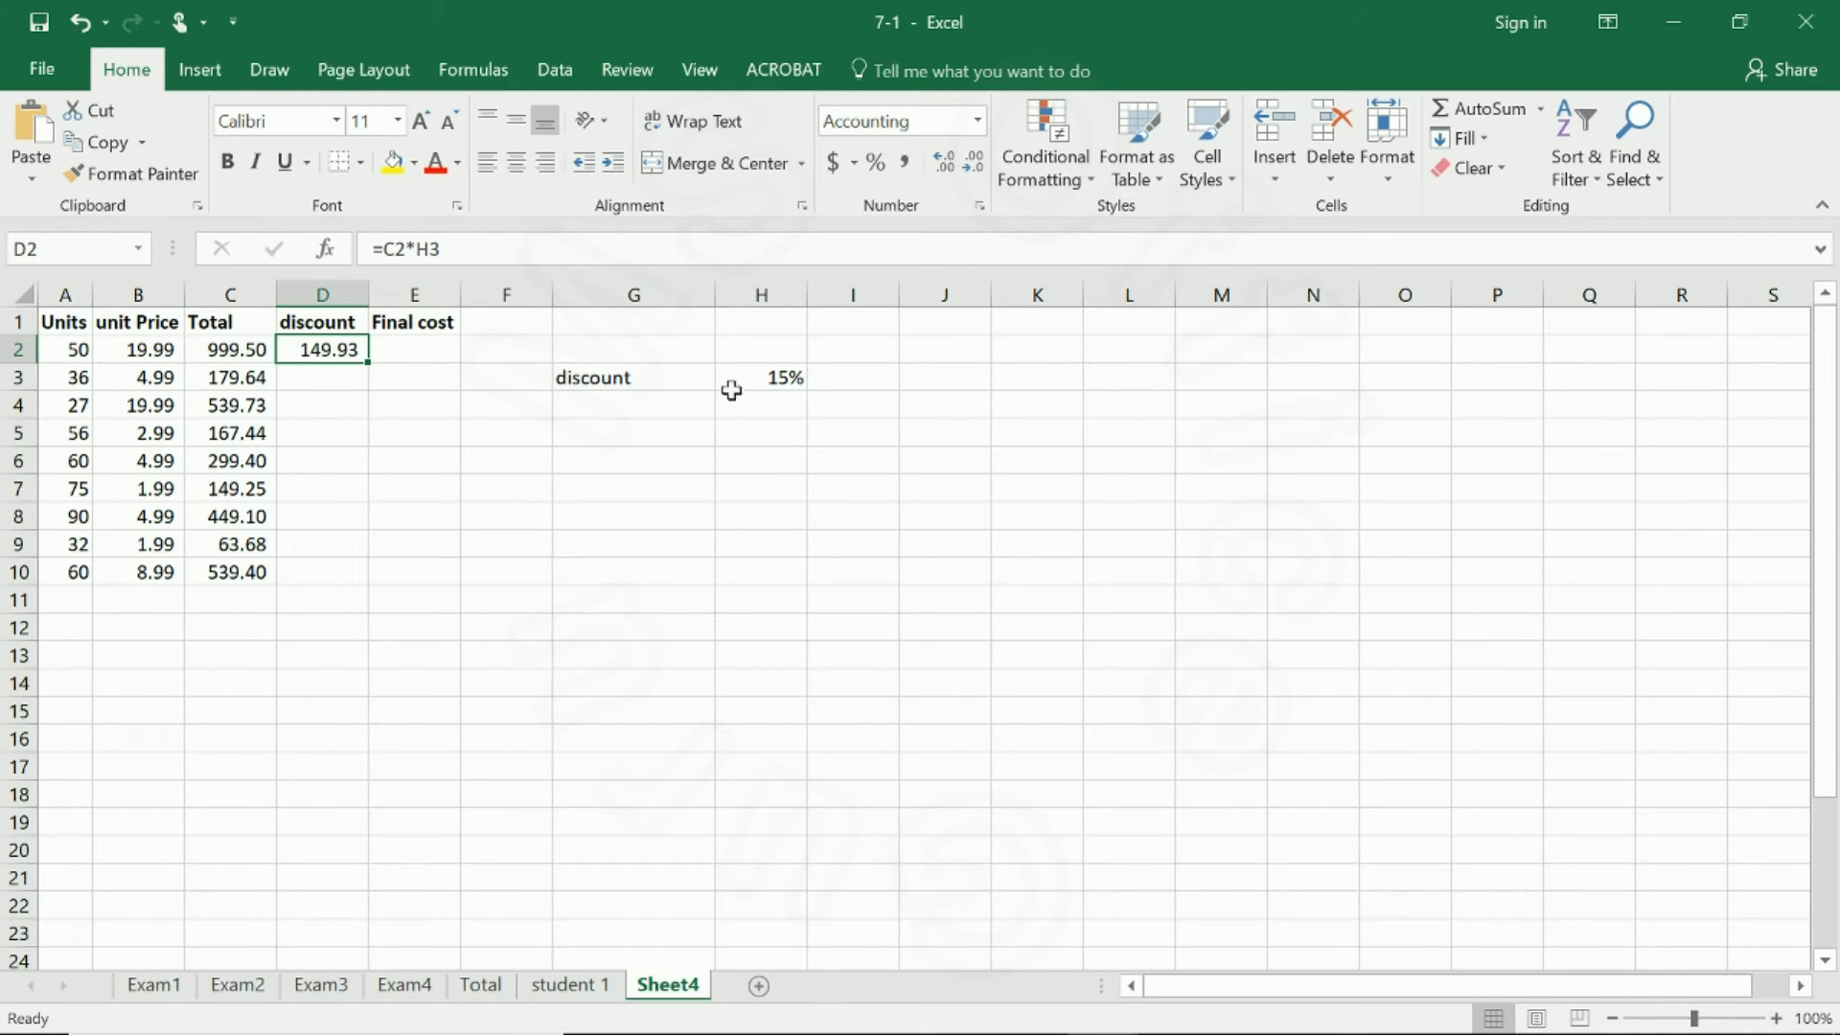
# Check the discount rate cell H3 and make its reference in the D2 formula absolute, giving =C2*$H$3.
pyautogui.click(759, 380)
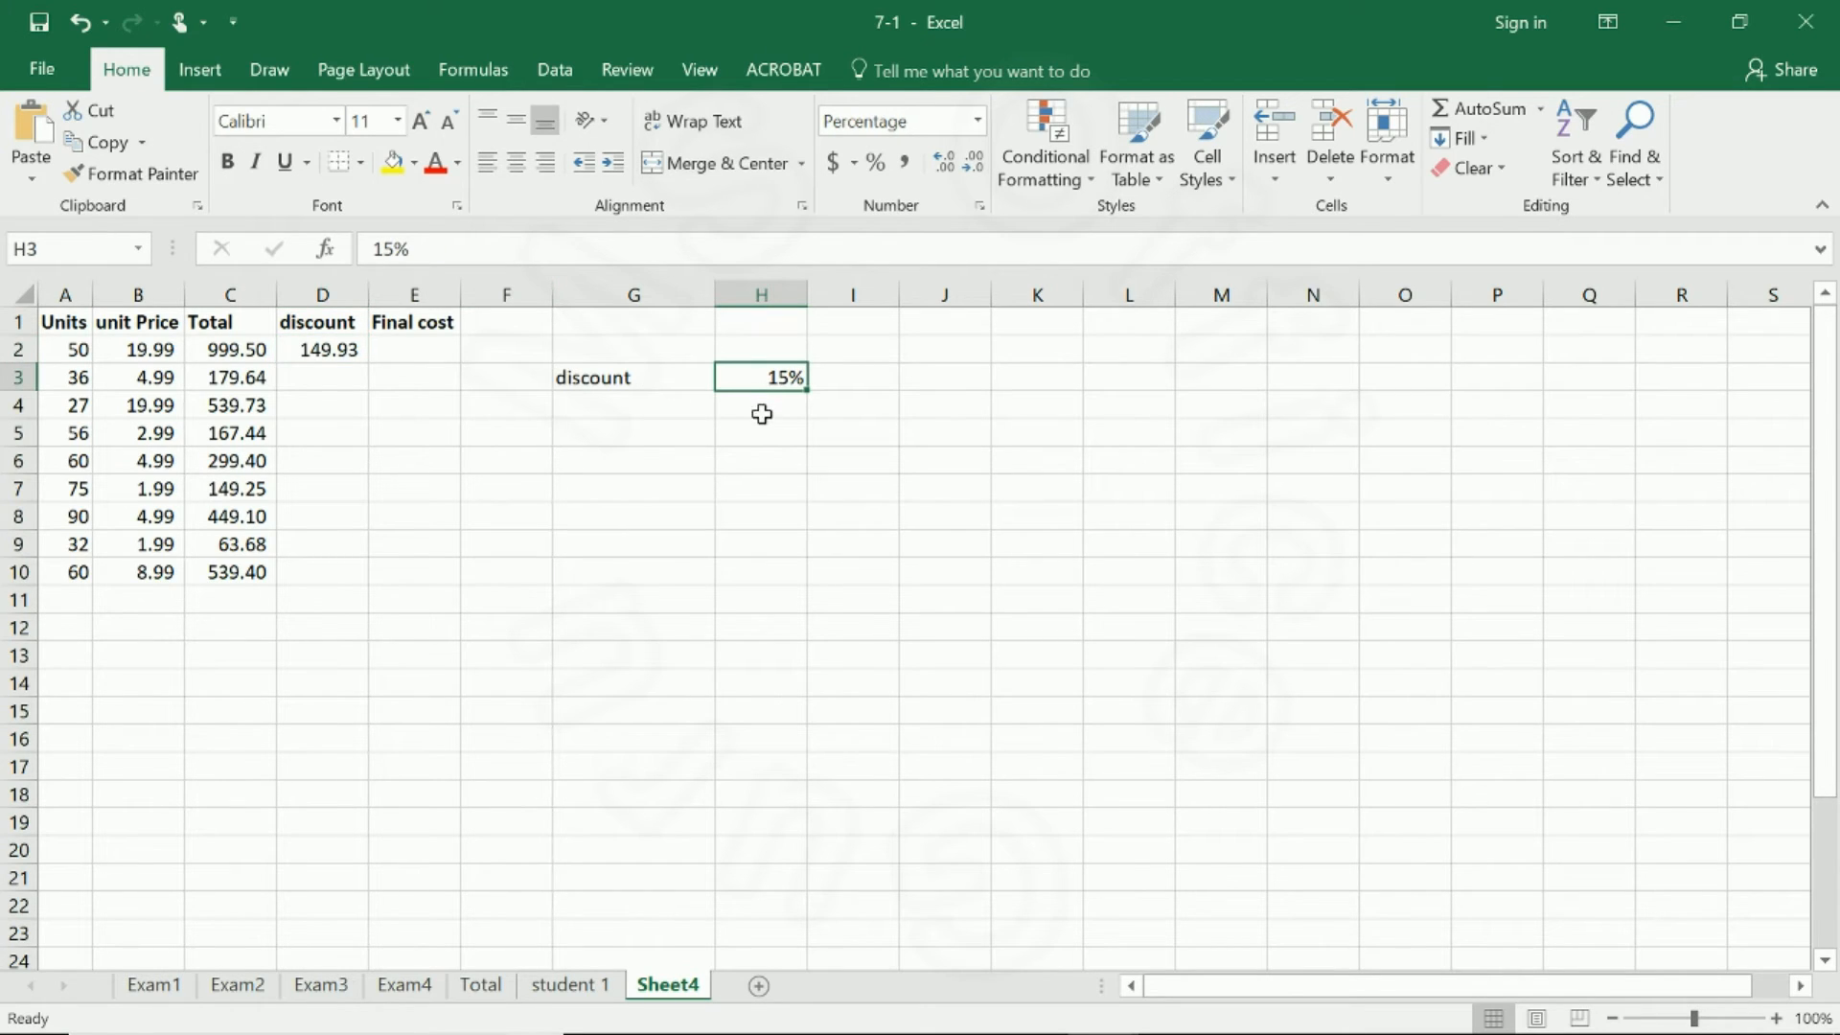
pyautogui.click(763, 417)
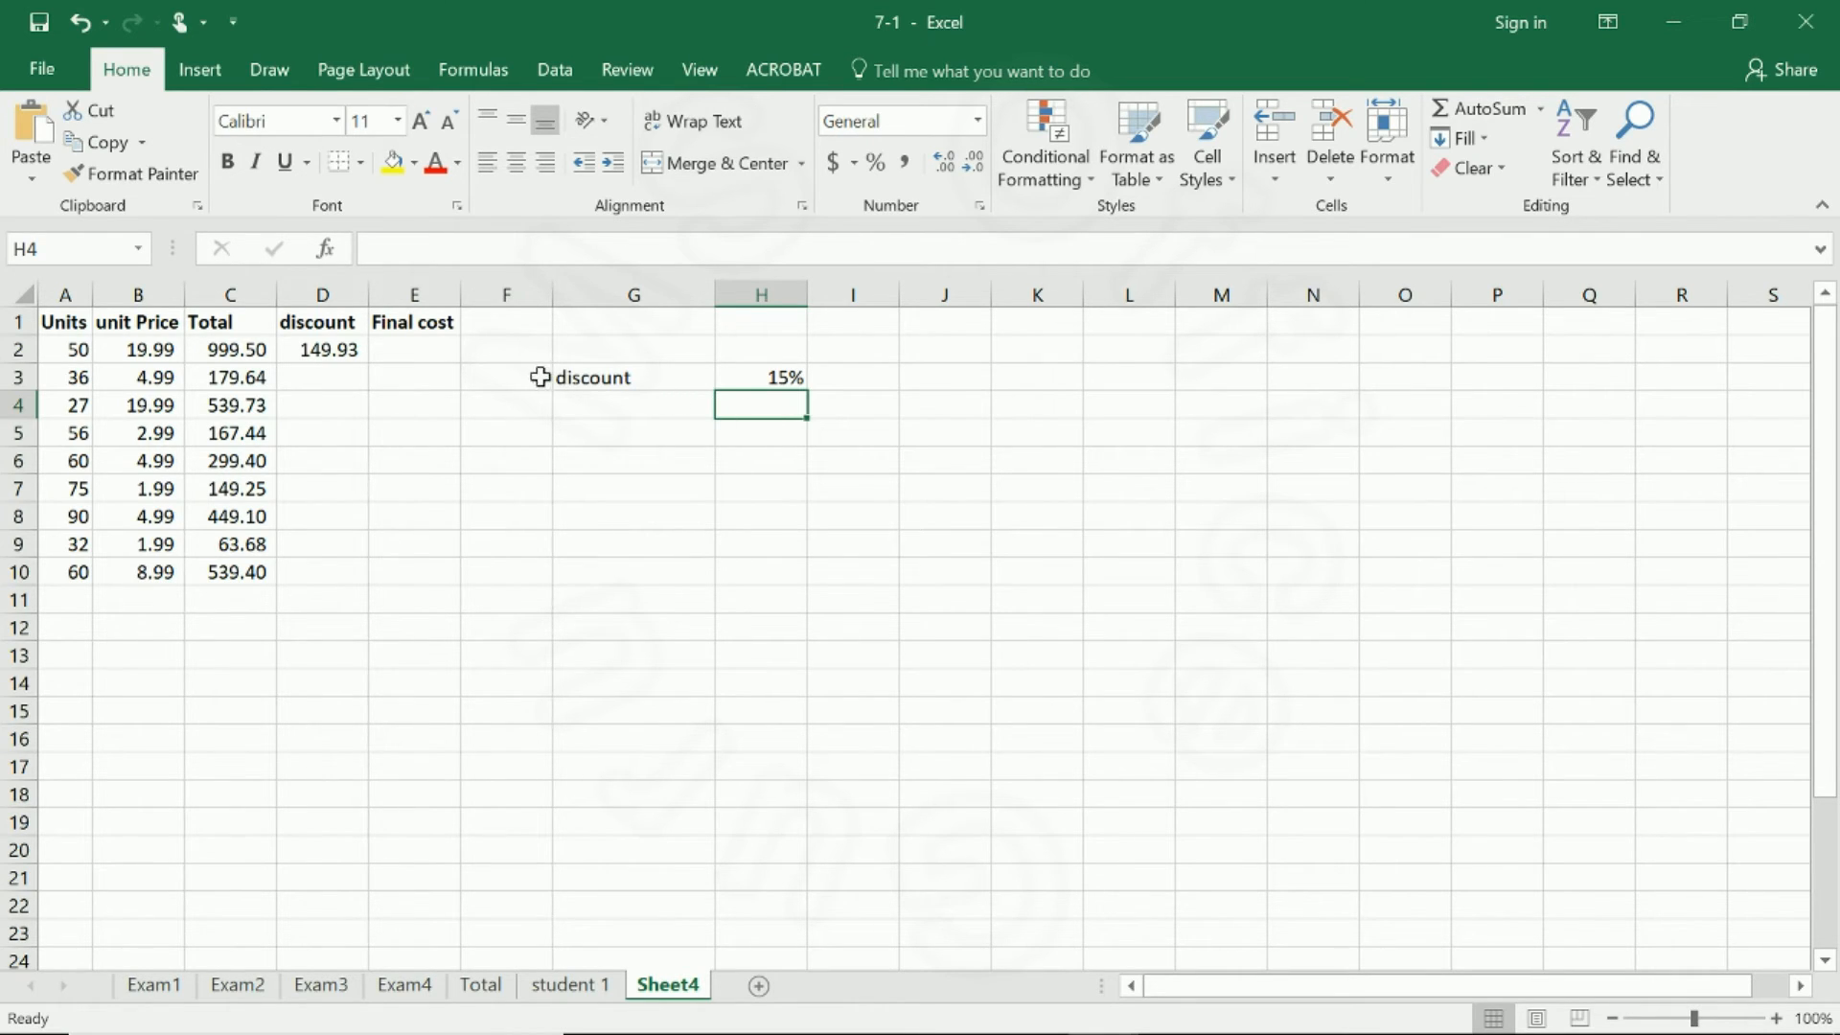
pyautogui.click(763, 377)
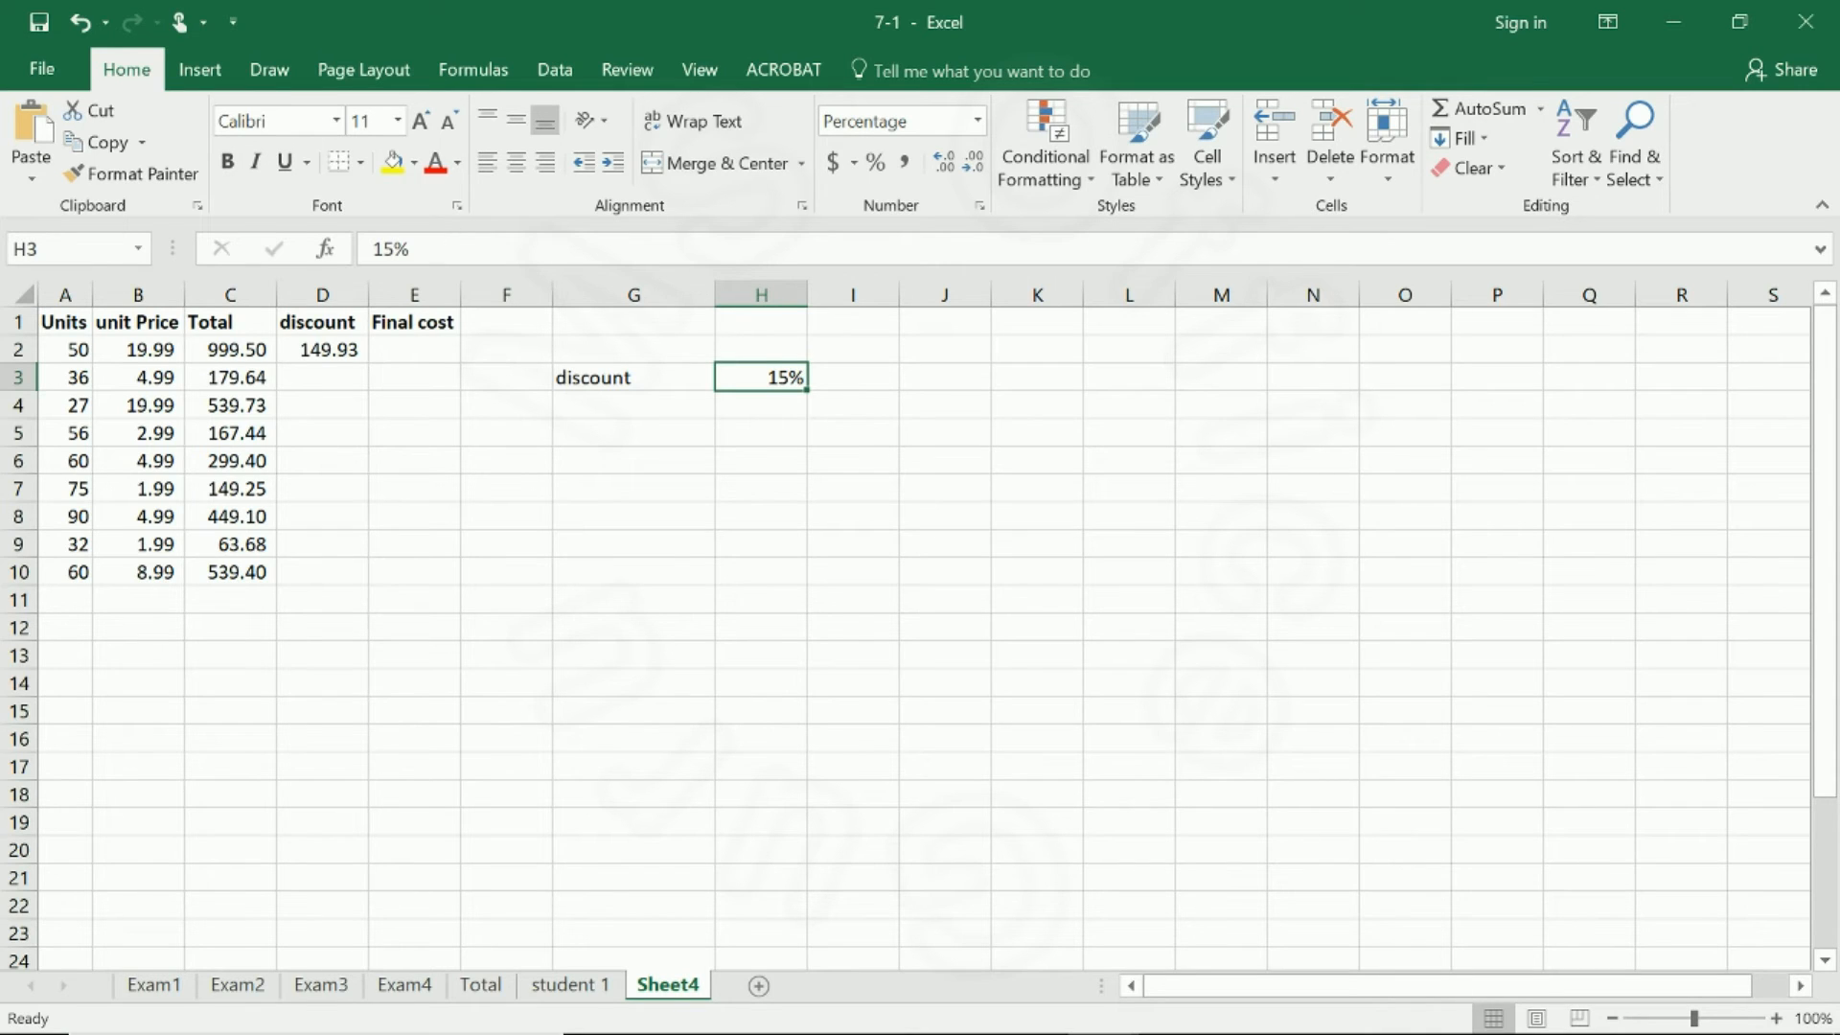
pyautogui.click(347, 347)
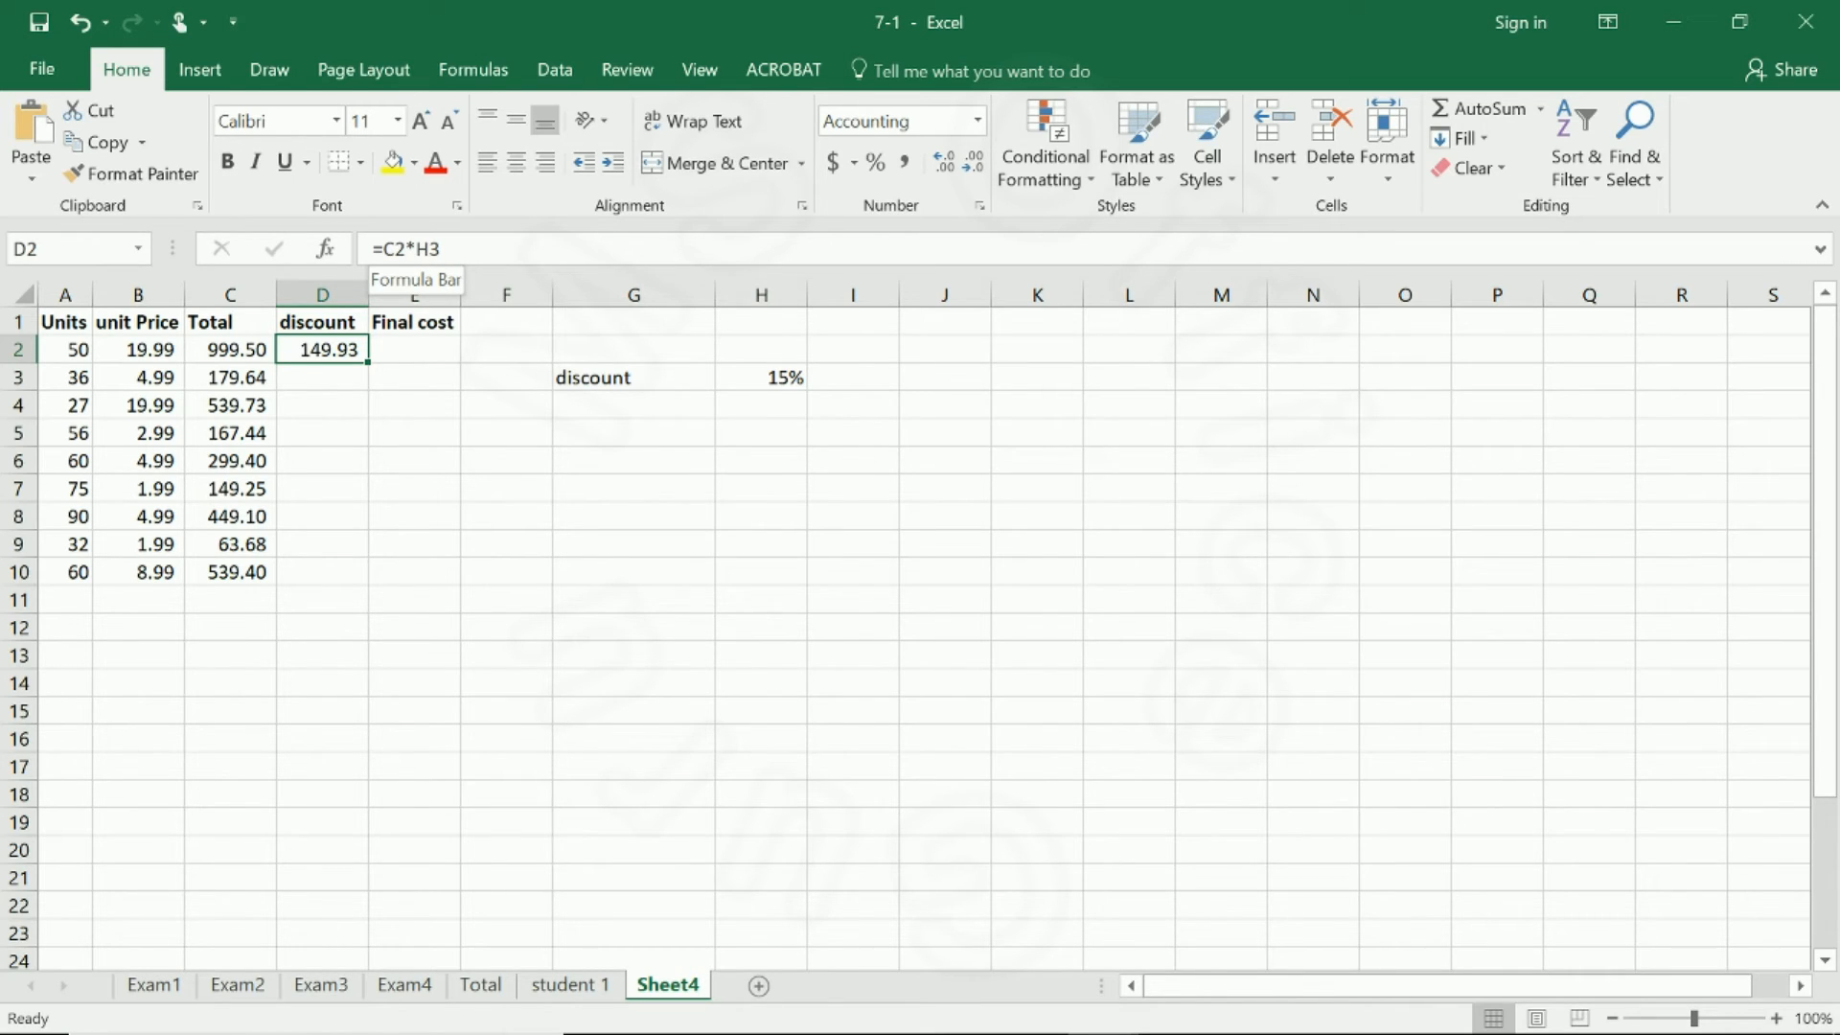
pyautogui.click(416, 249)
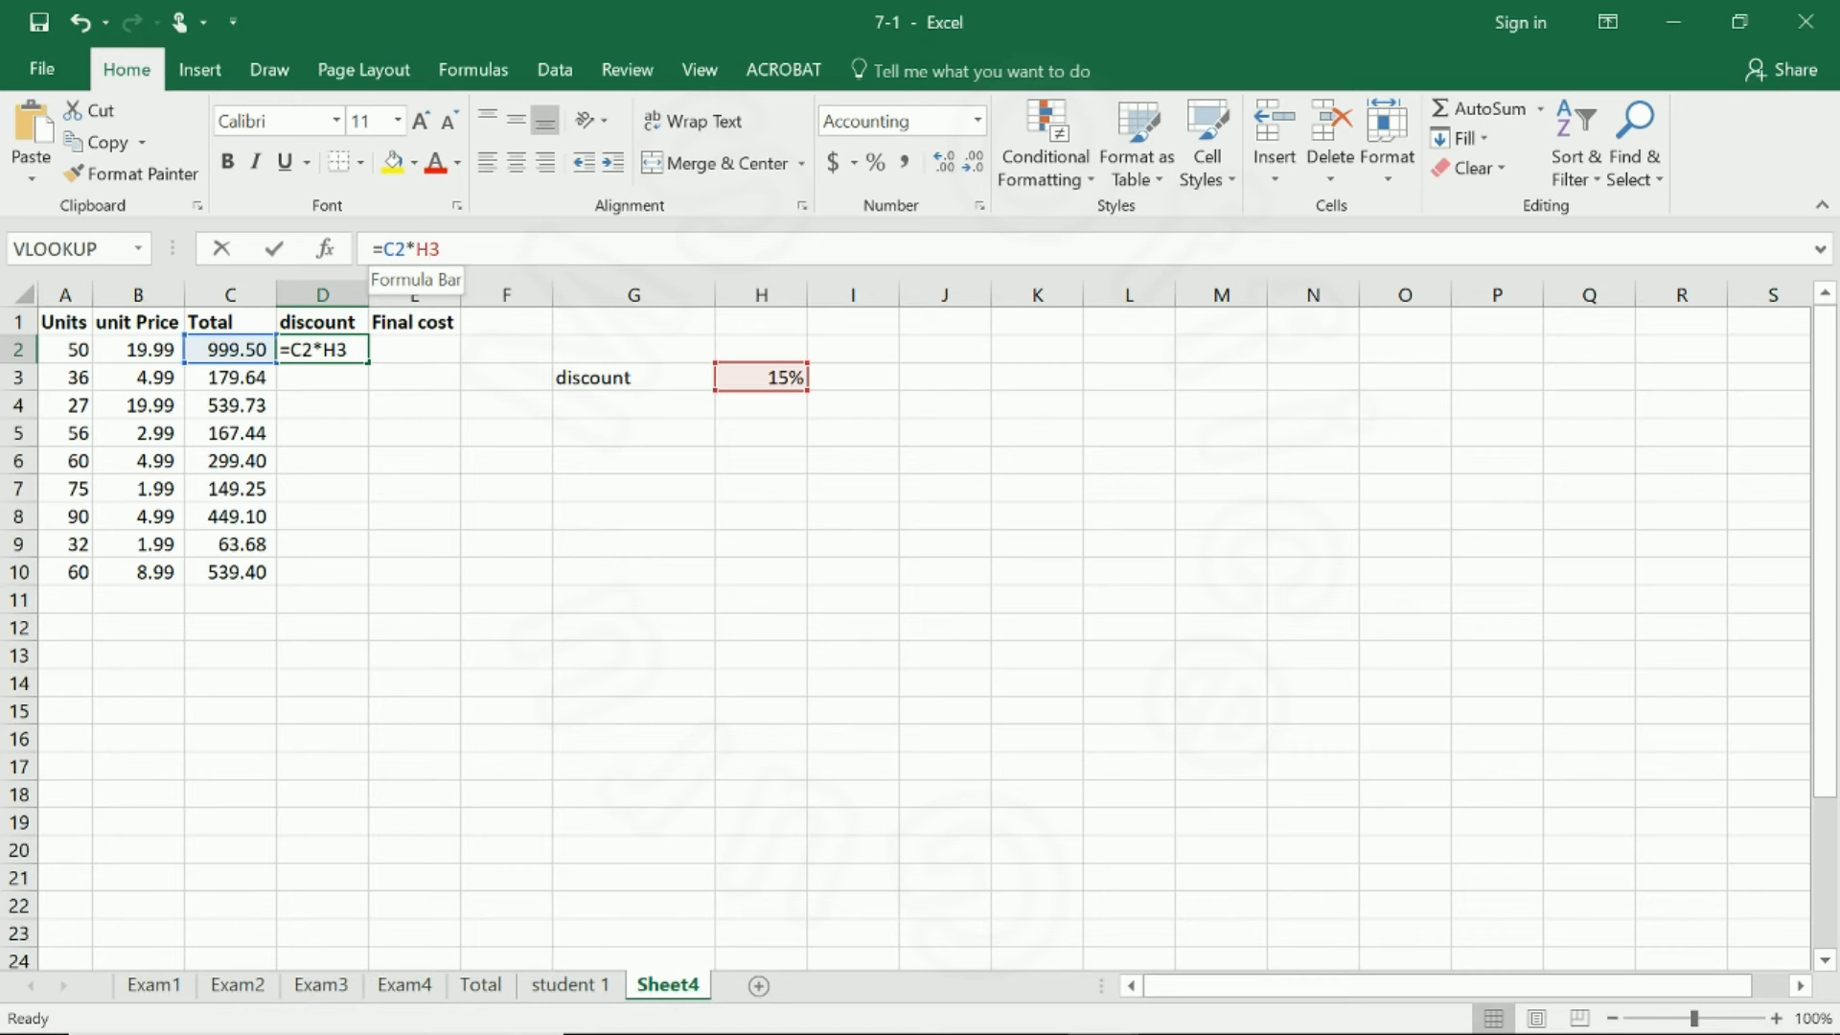
pyautogui.moveTo(415, 249); pyautogui.dragTo(441, 250)
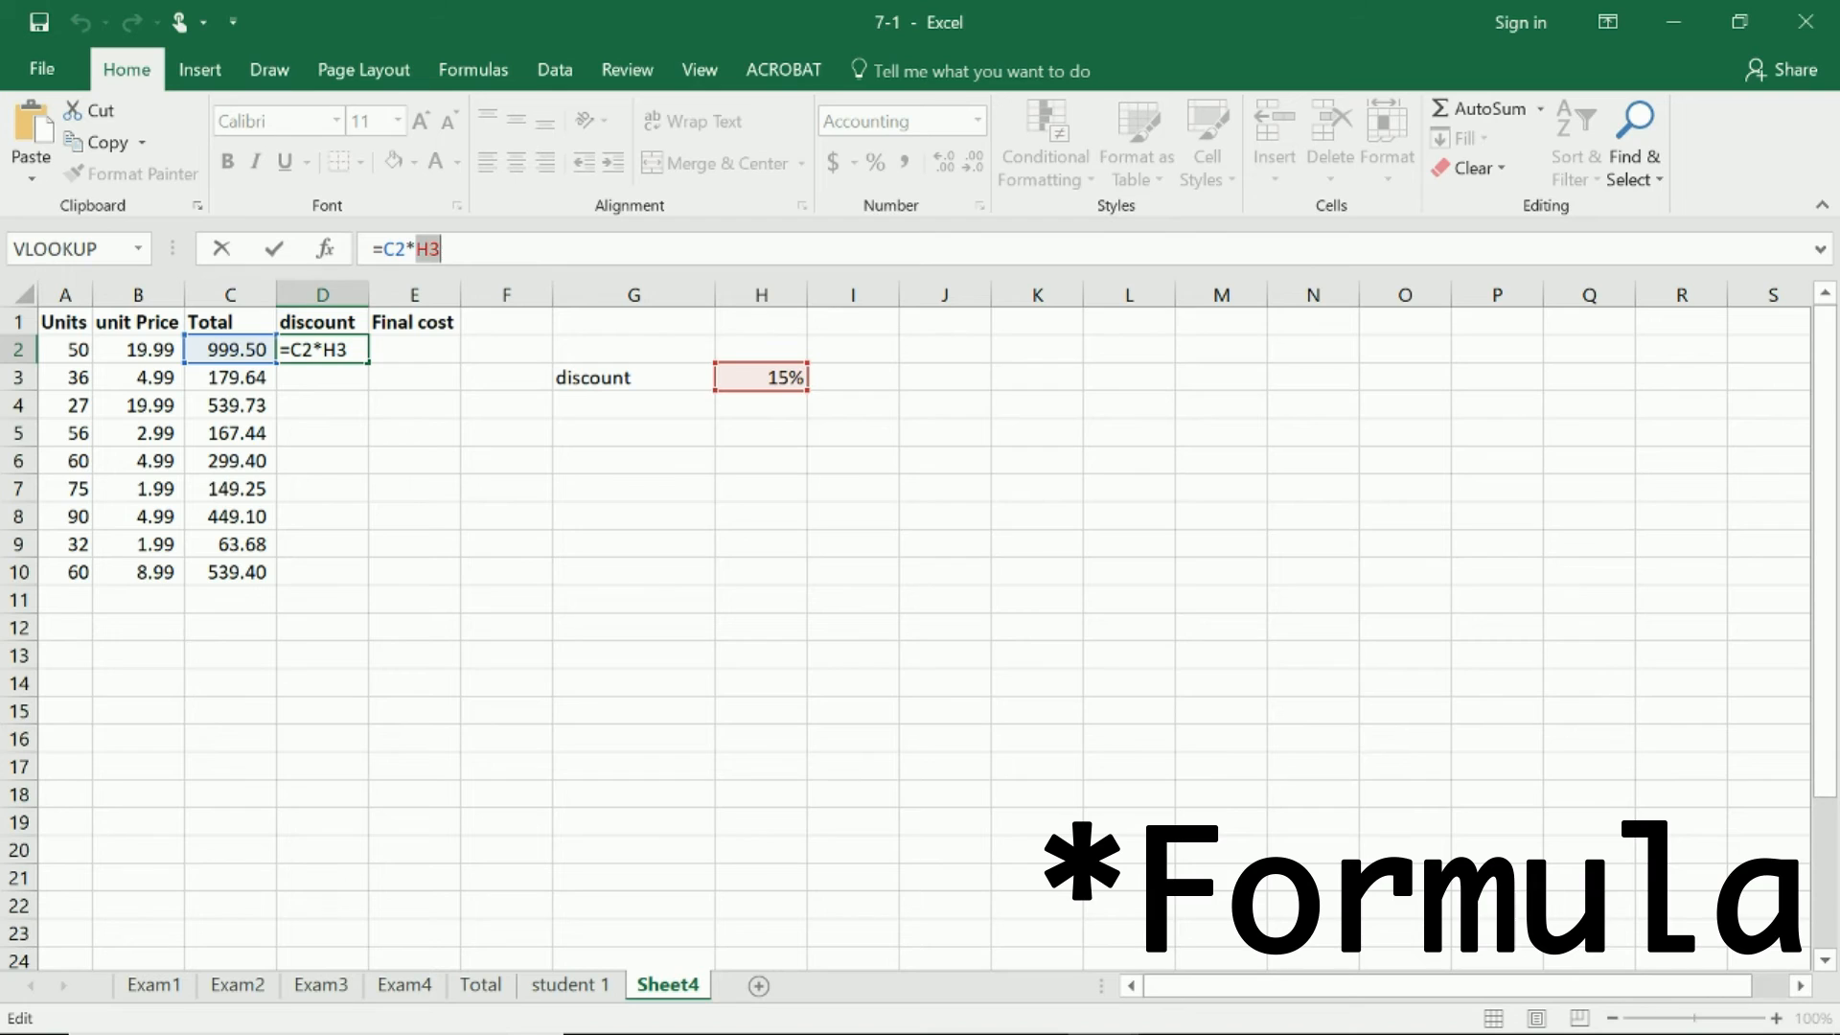
pyautogui.press('F4')
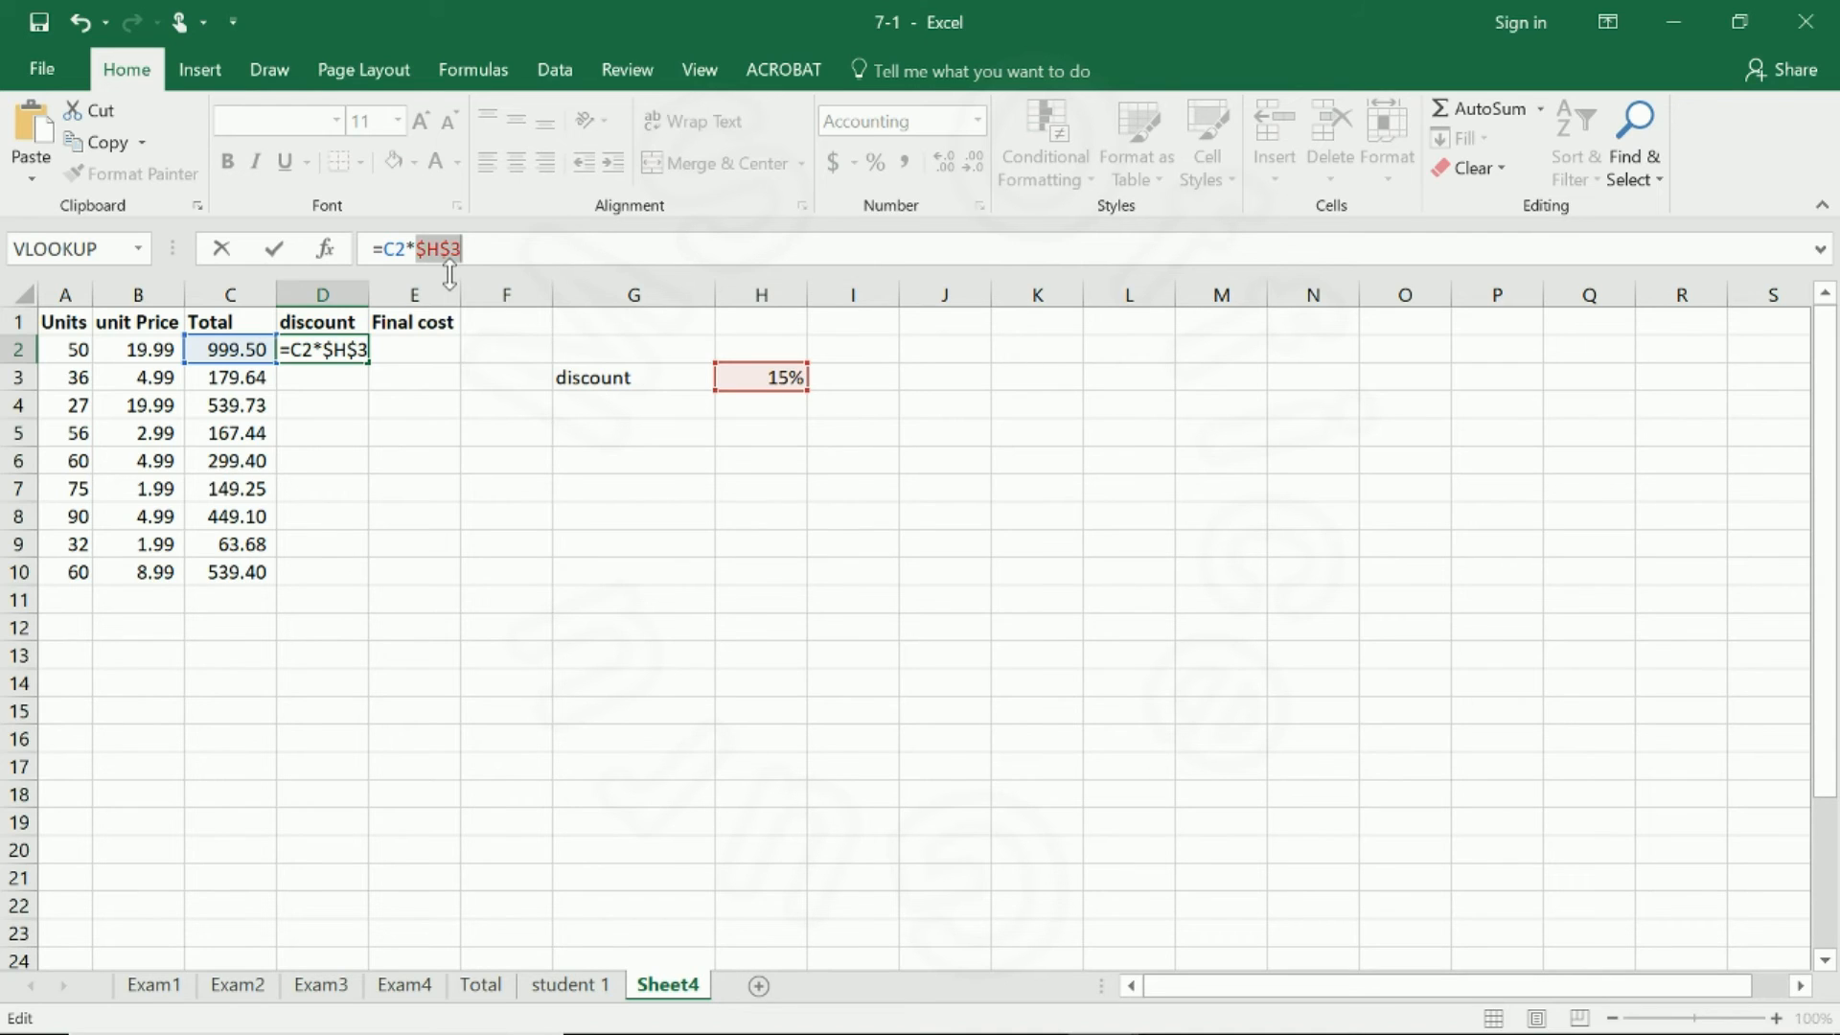
pyautogui.press('Return')
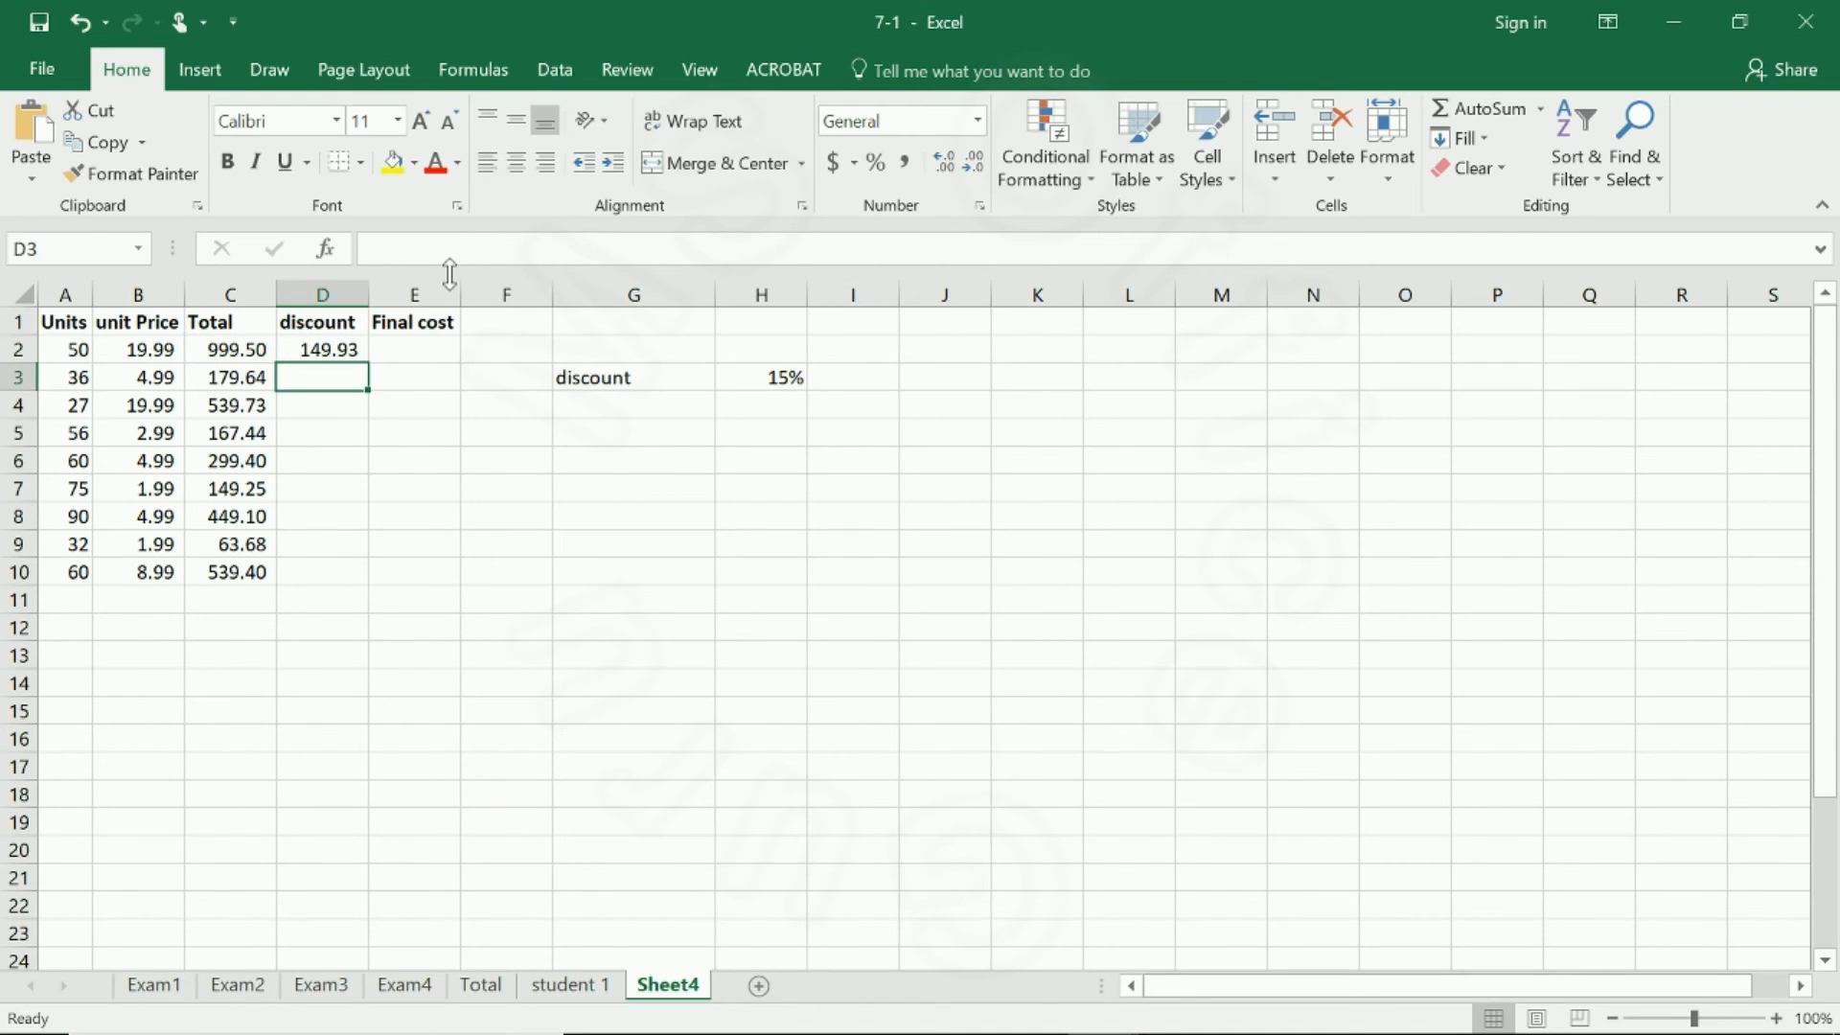
# Copy the discount formula from D2 down to D10 and check the cell references in D2 through D6.
pyautogui.click(345, 350)
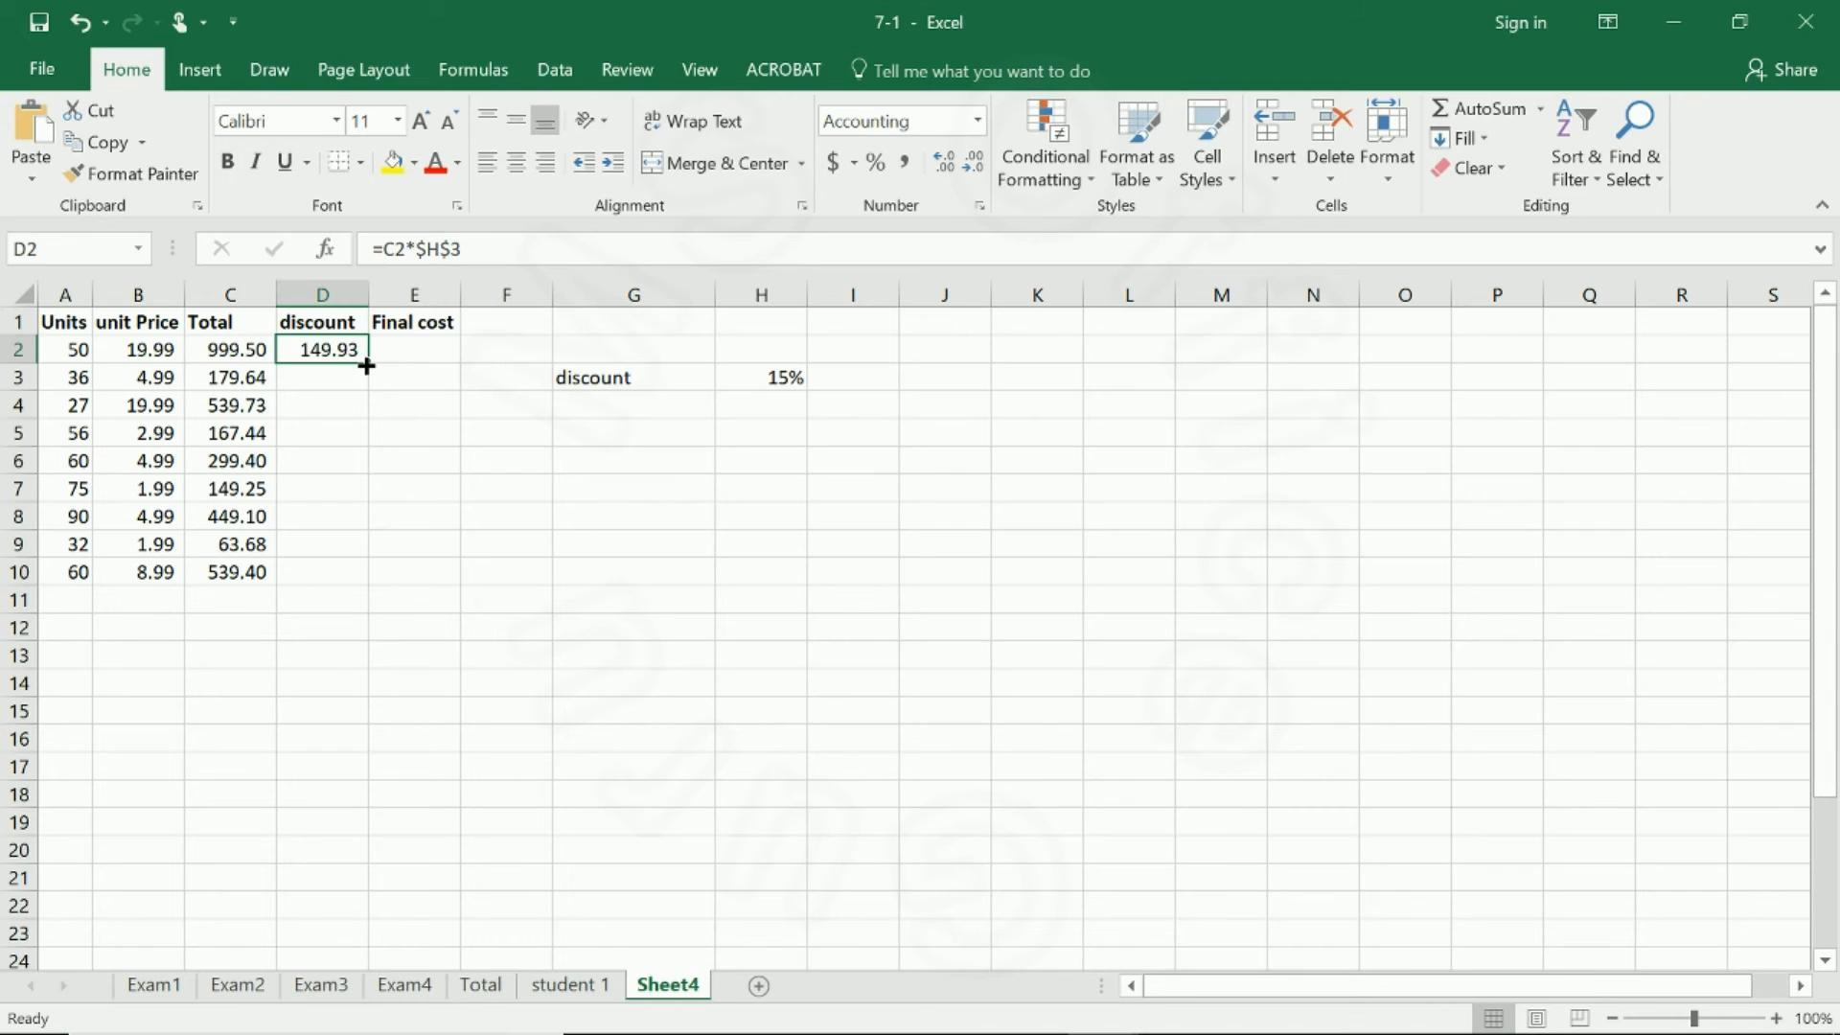
pyautogui.moveTo(366, 365); pyautogui.dragTo(356, 573)
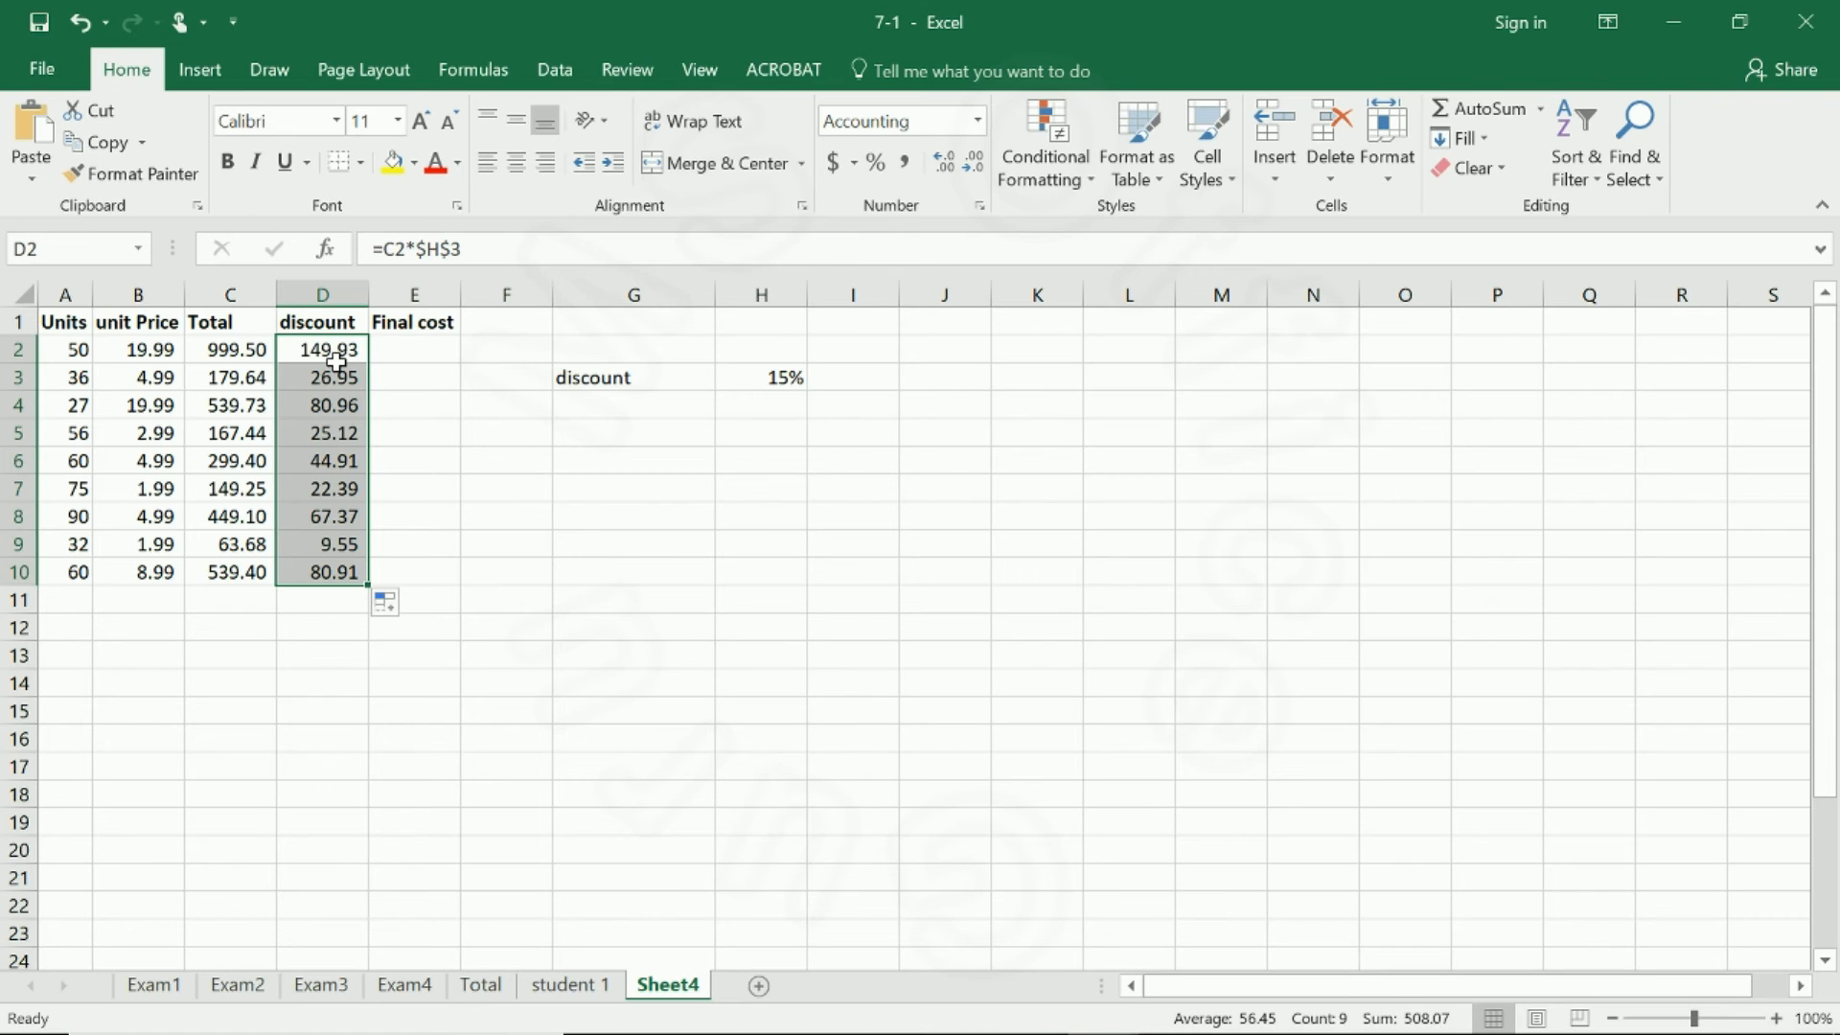
pyautogui.click(338, 351)
pyautogui.click(335, 380)
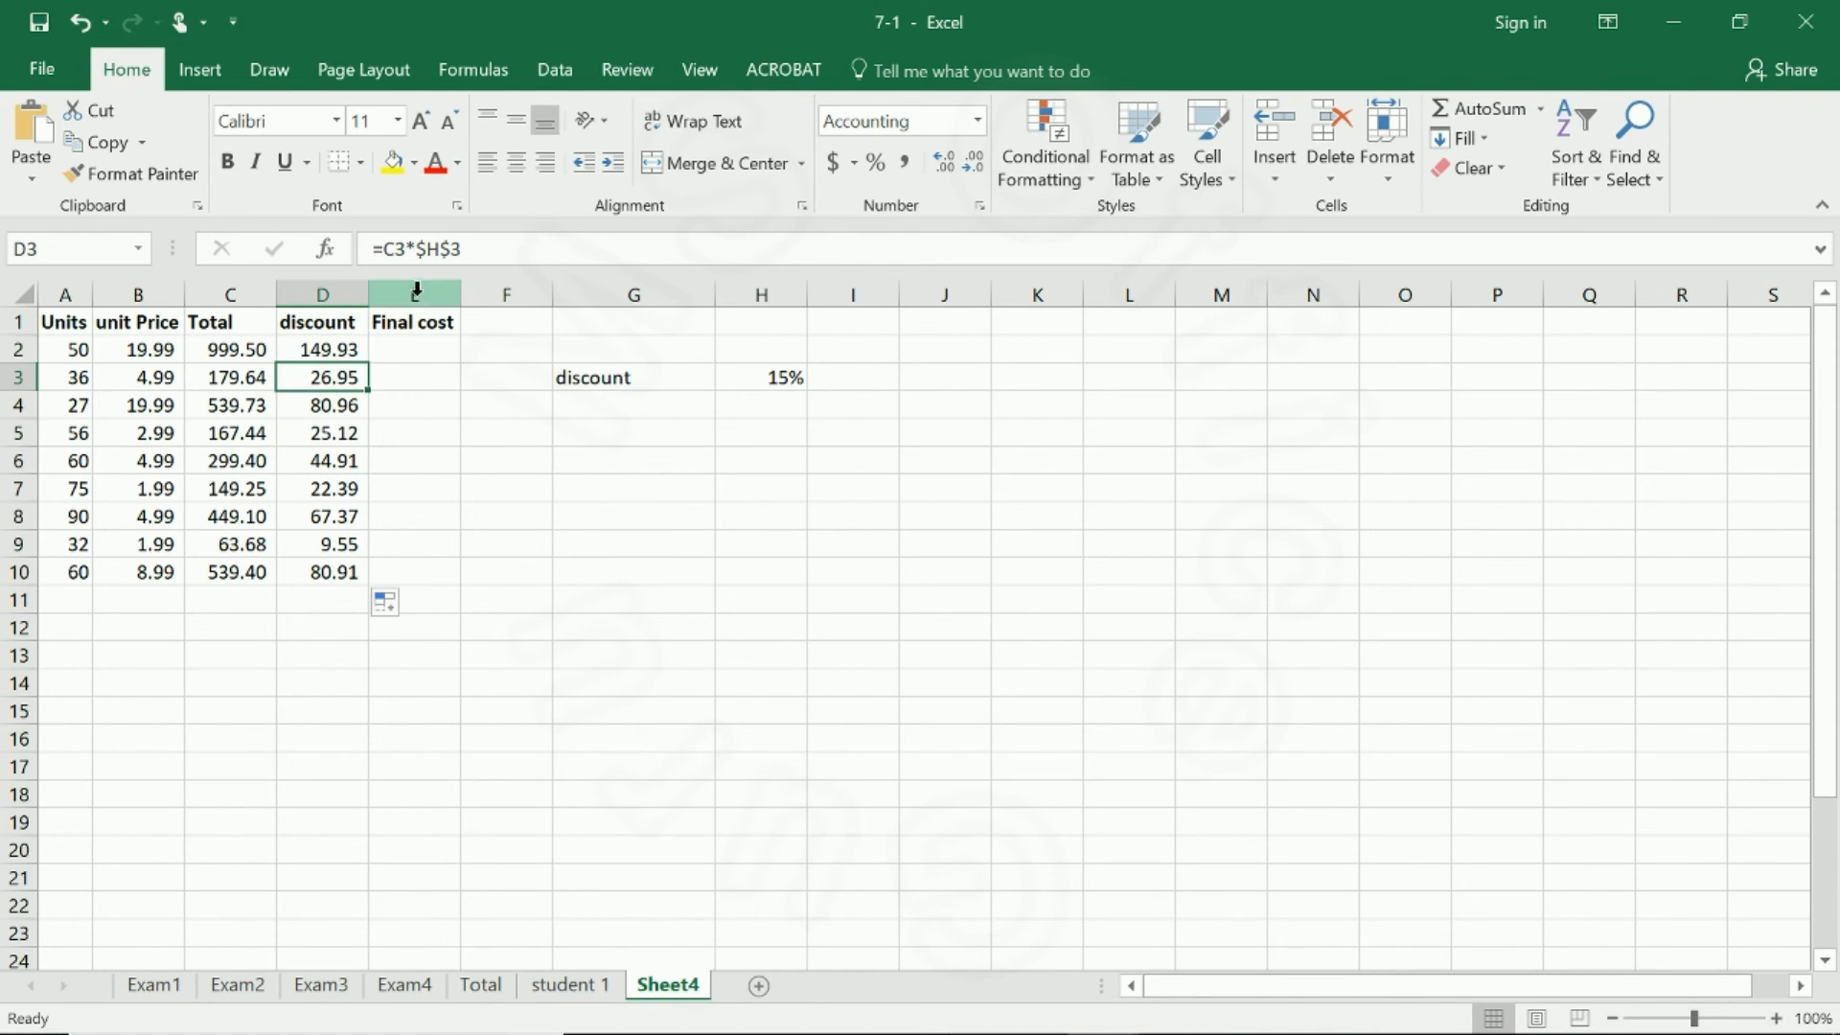
pyautogui.click(349, 404)
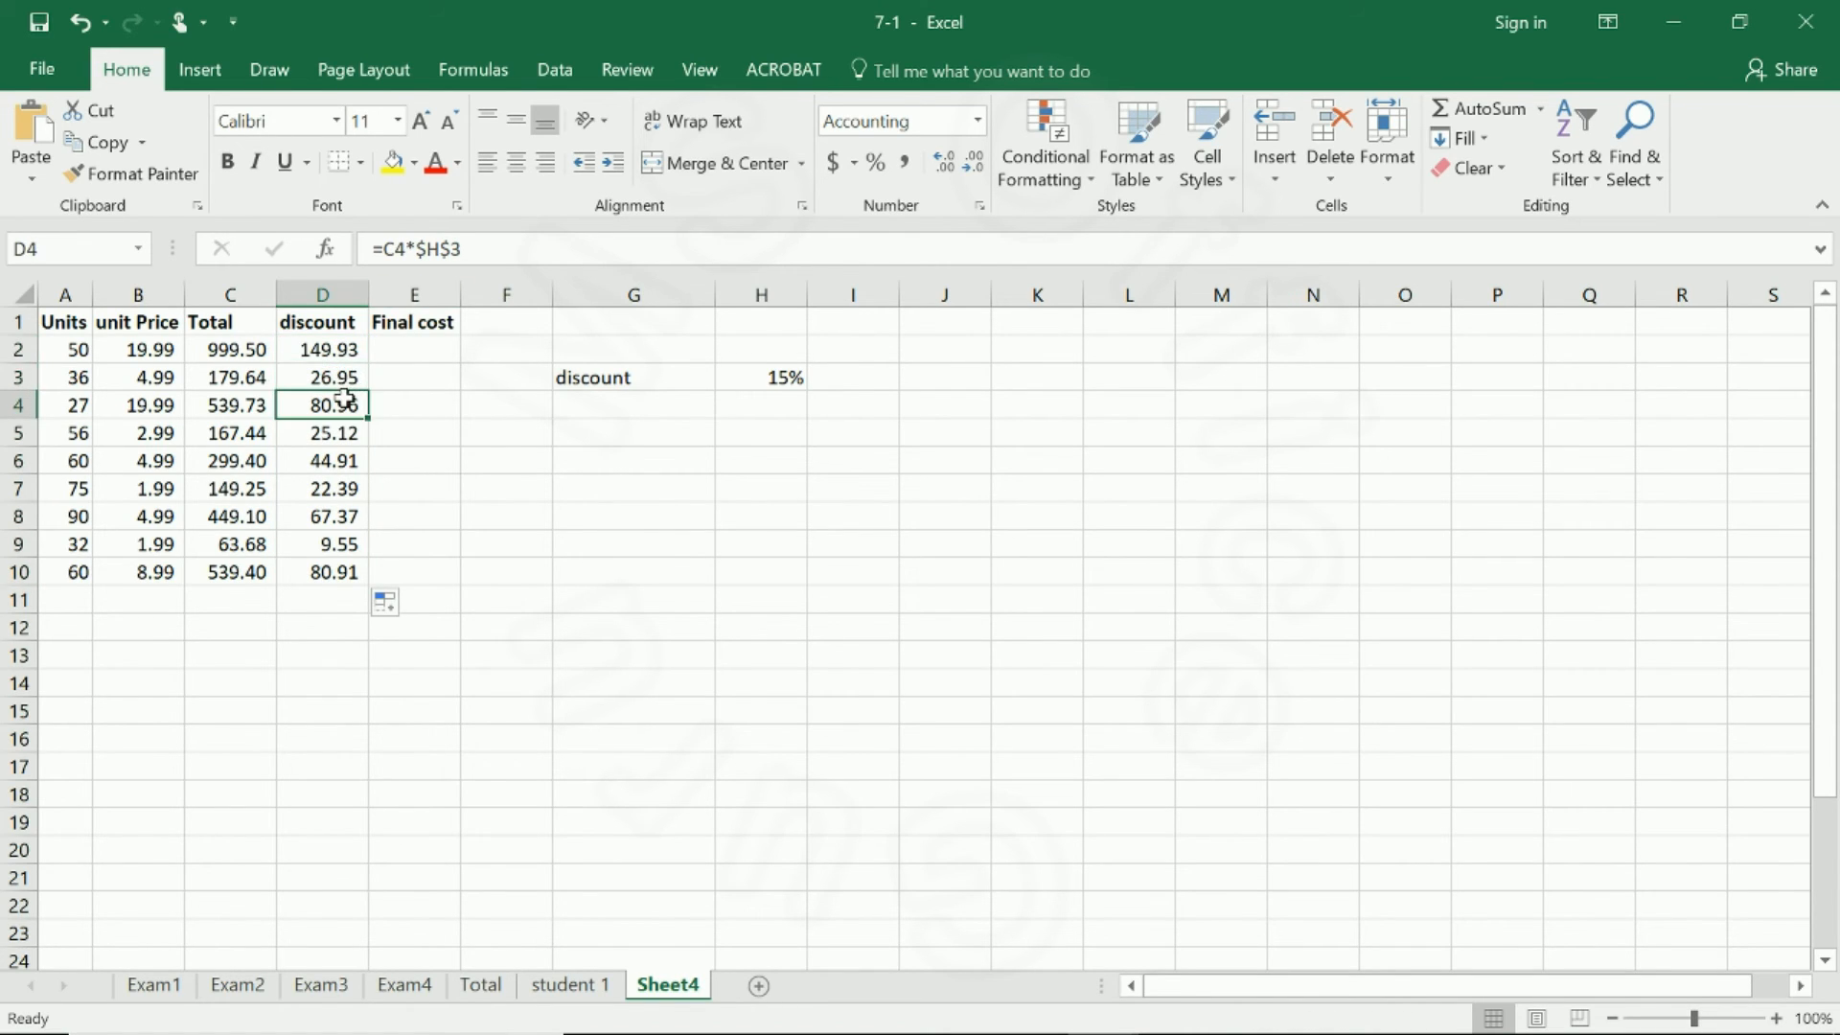
pyautogui.click(348, 376)
pyautogui.click(352, 406)
pyautogui.click(343, 432)
pyautogui.click(344, 458)
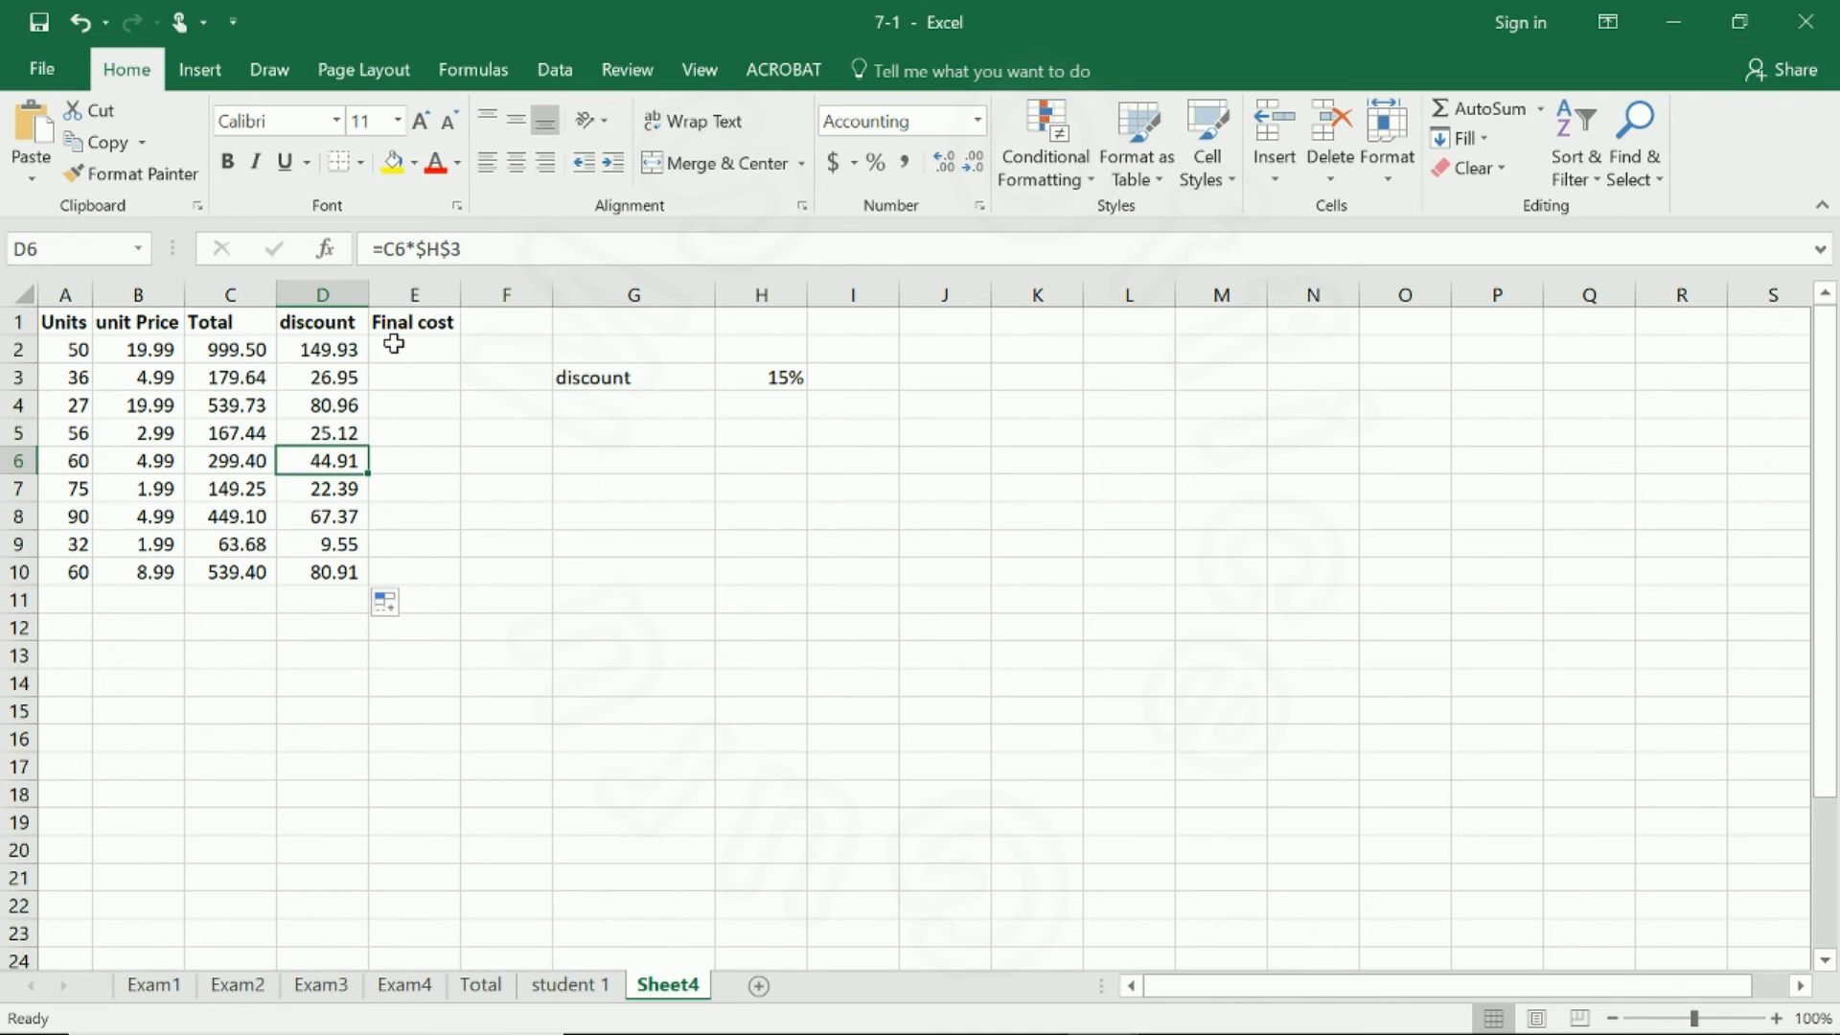
# Cycle the discount rate reference in D2's formula through its relative, mixed and absolute forms, finishing with =C2*$H$3.
pyautogui.click(326, 350)
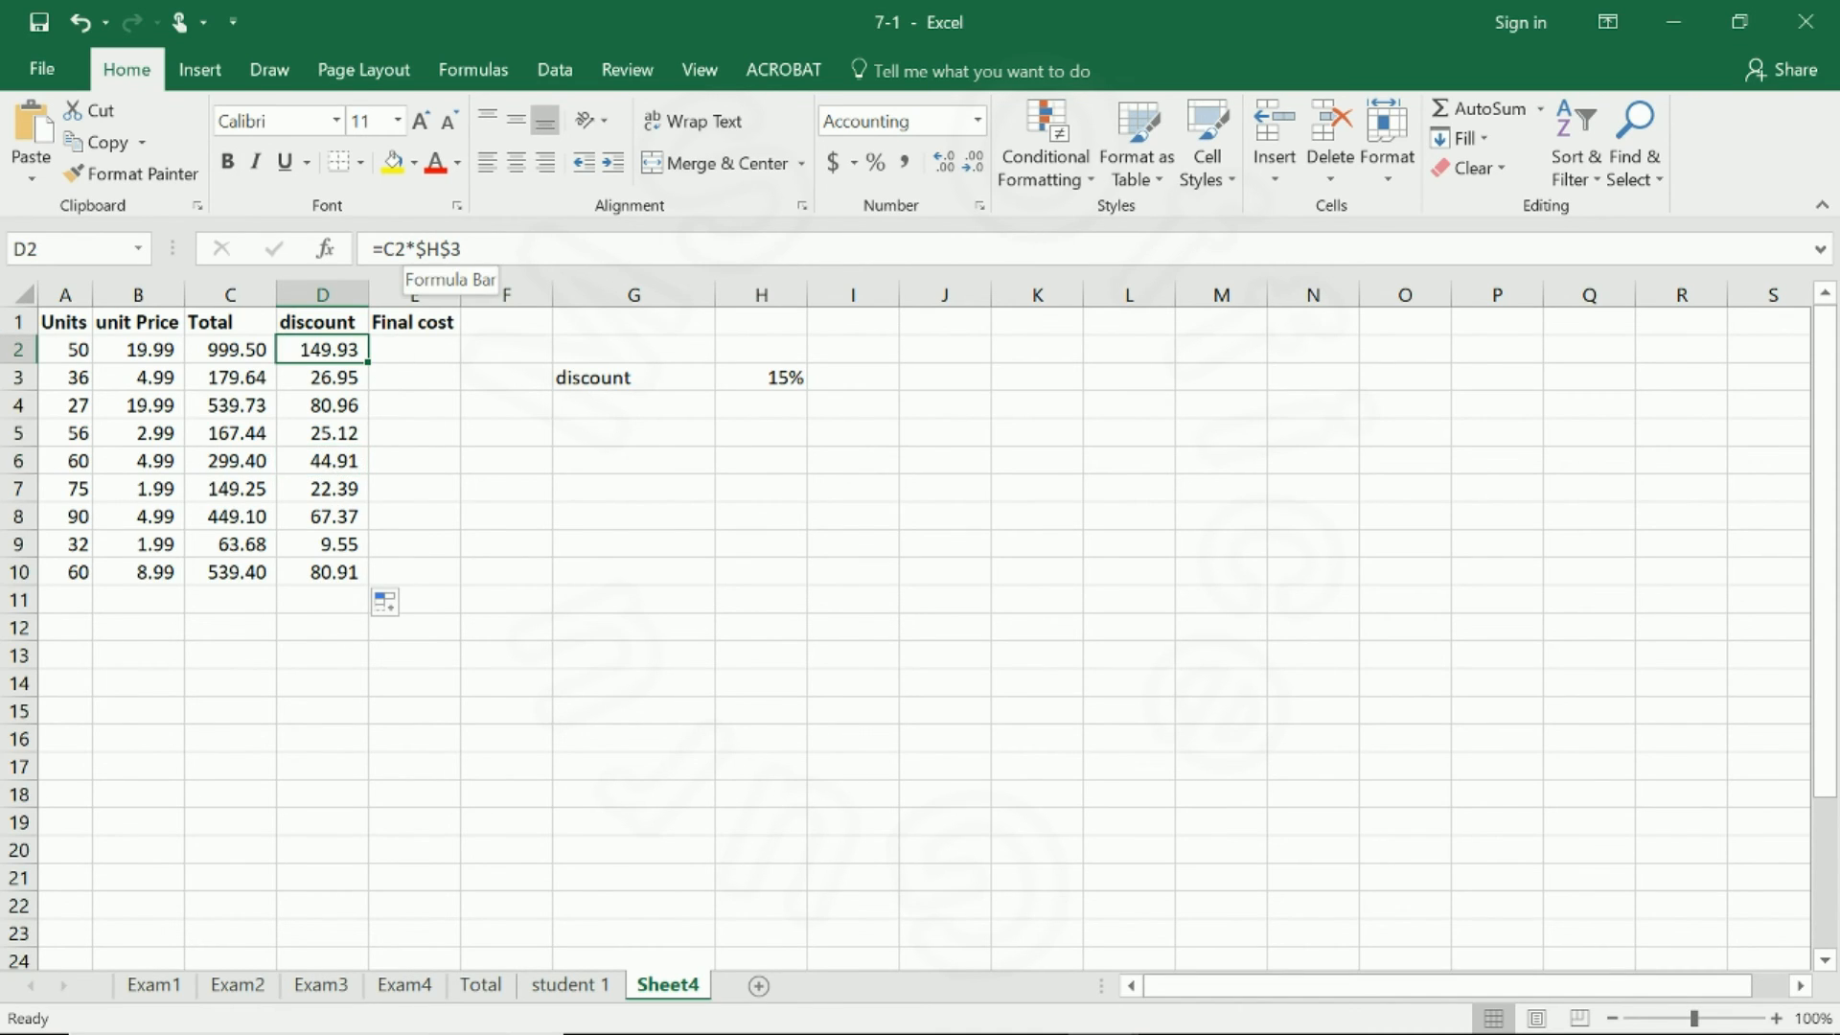
pyautogui.click(415, 249)
pyautogui.moveTo(414, 249); pyautogui.dragTo(461, 249)
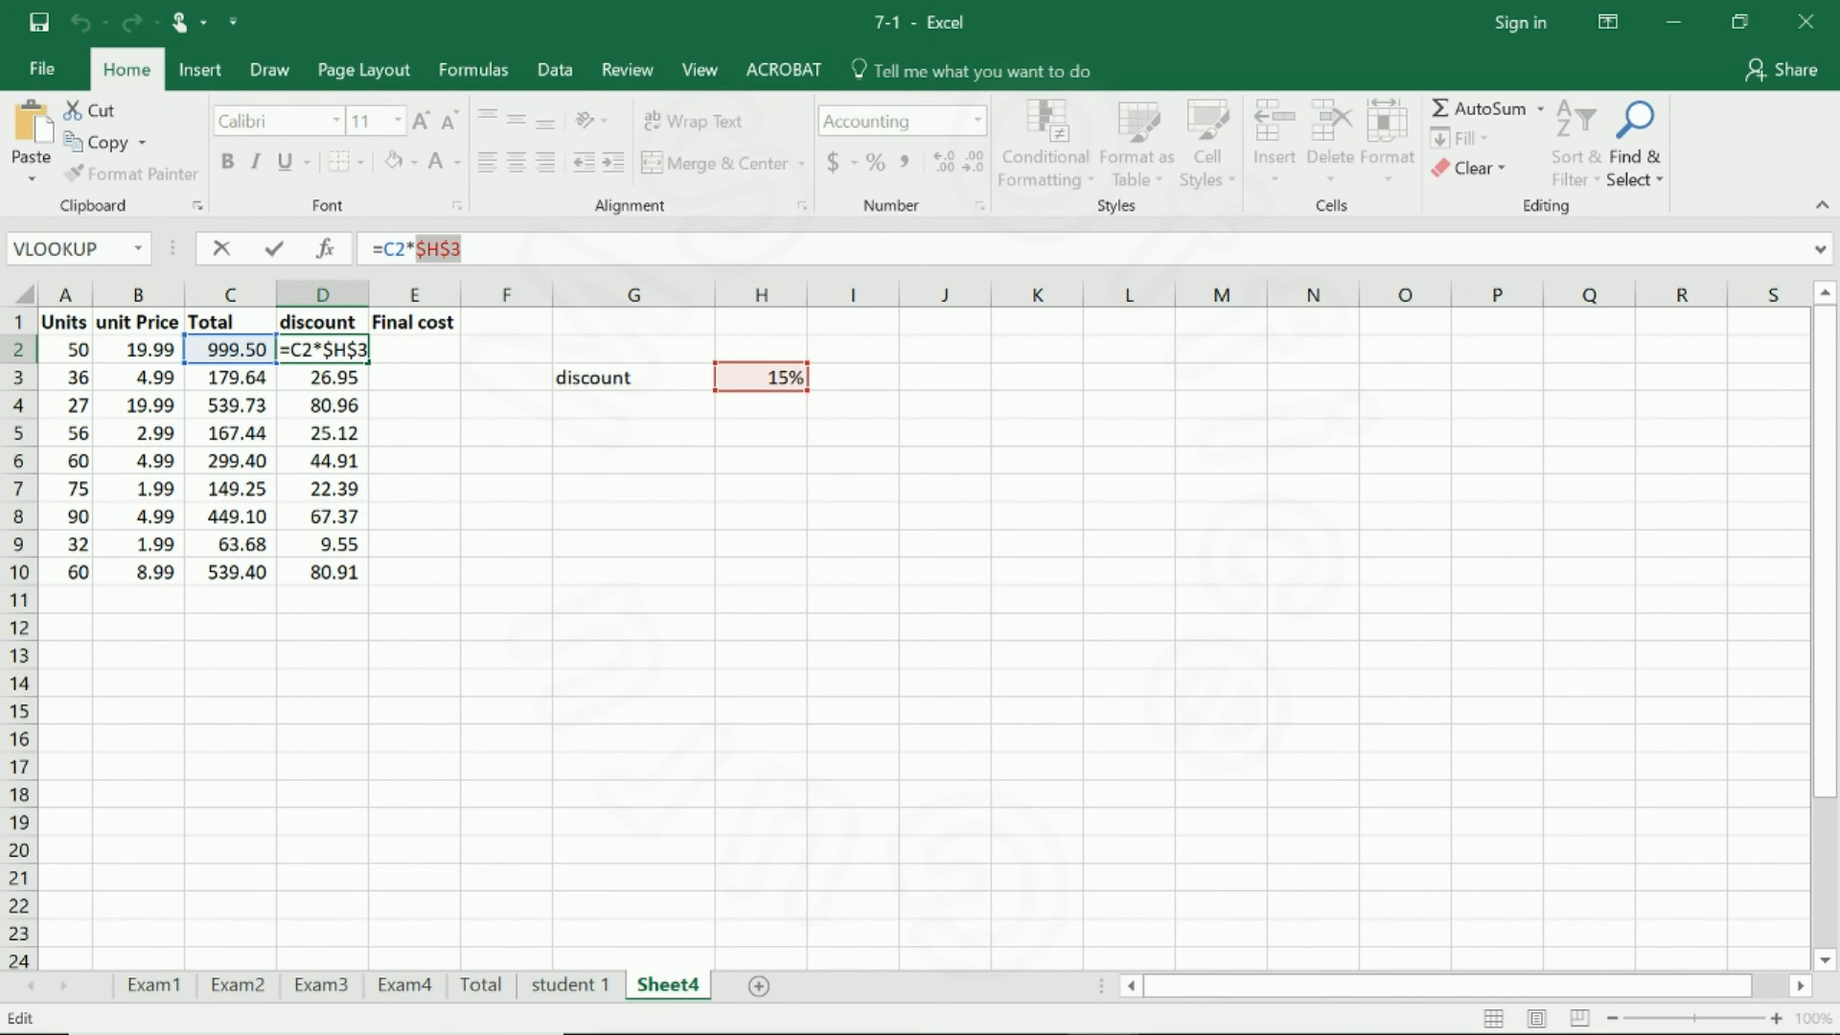
pyautogui.press('F4')
pyautogui.press('F4')
pyautogui.press('F4')
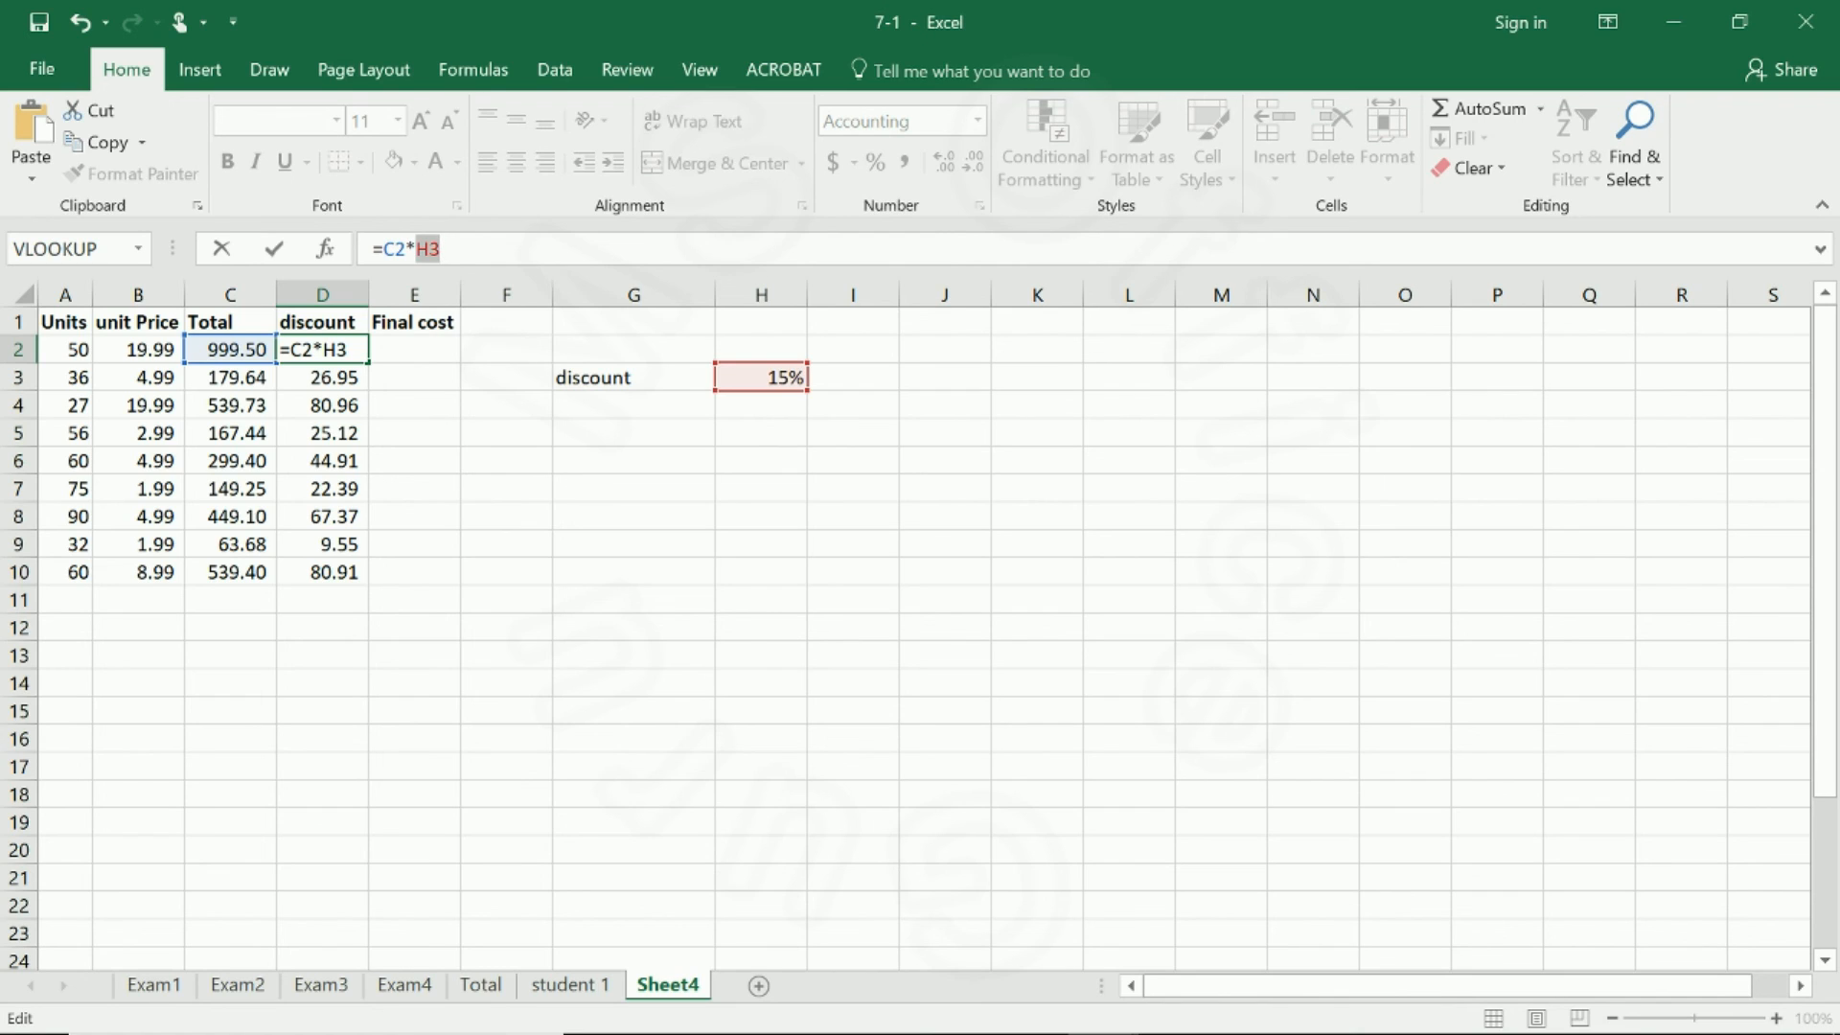
pyautogui.press('F4')
pyautogui.press('F4')
pyautogui.press('F4')
pyautogui.press('F4')
pyautogui.press('F4')
pyautogui.press('Return')
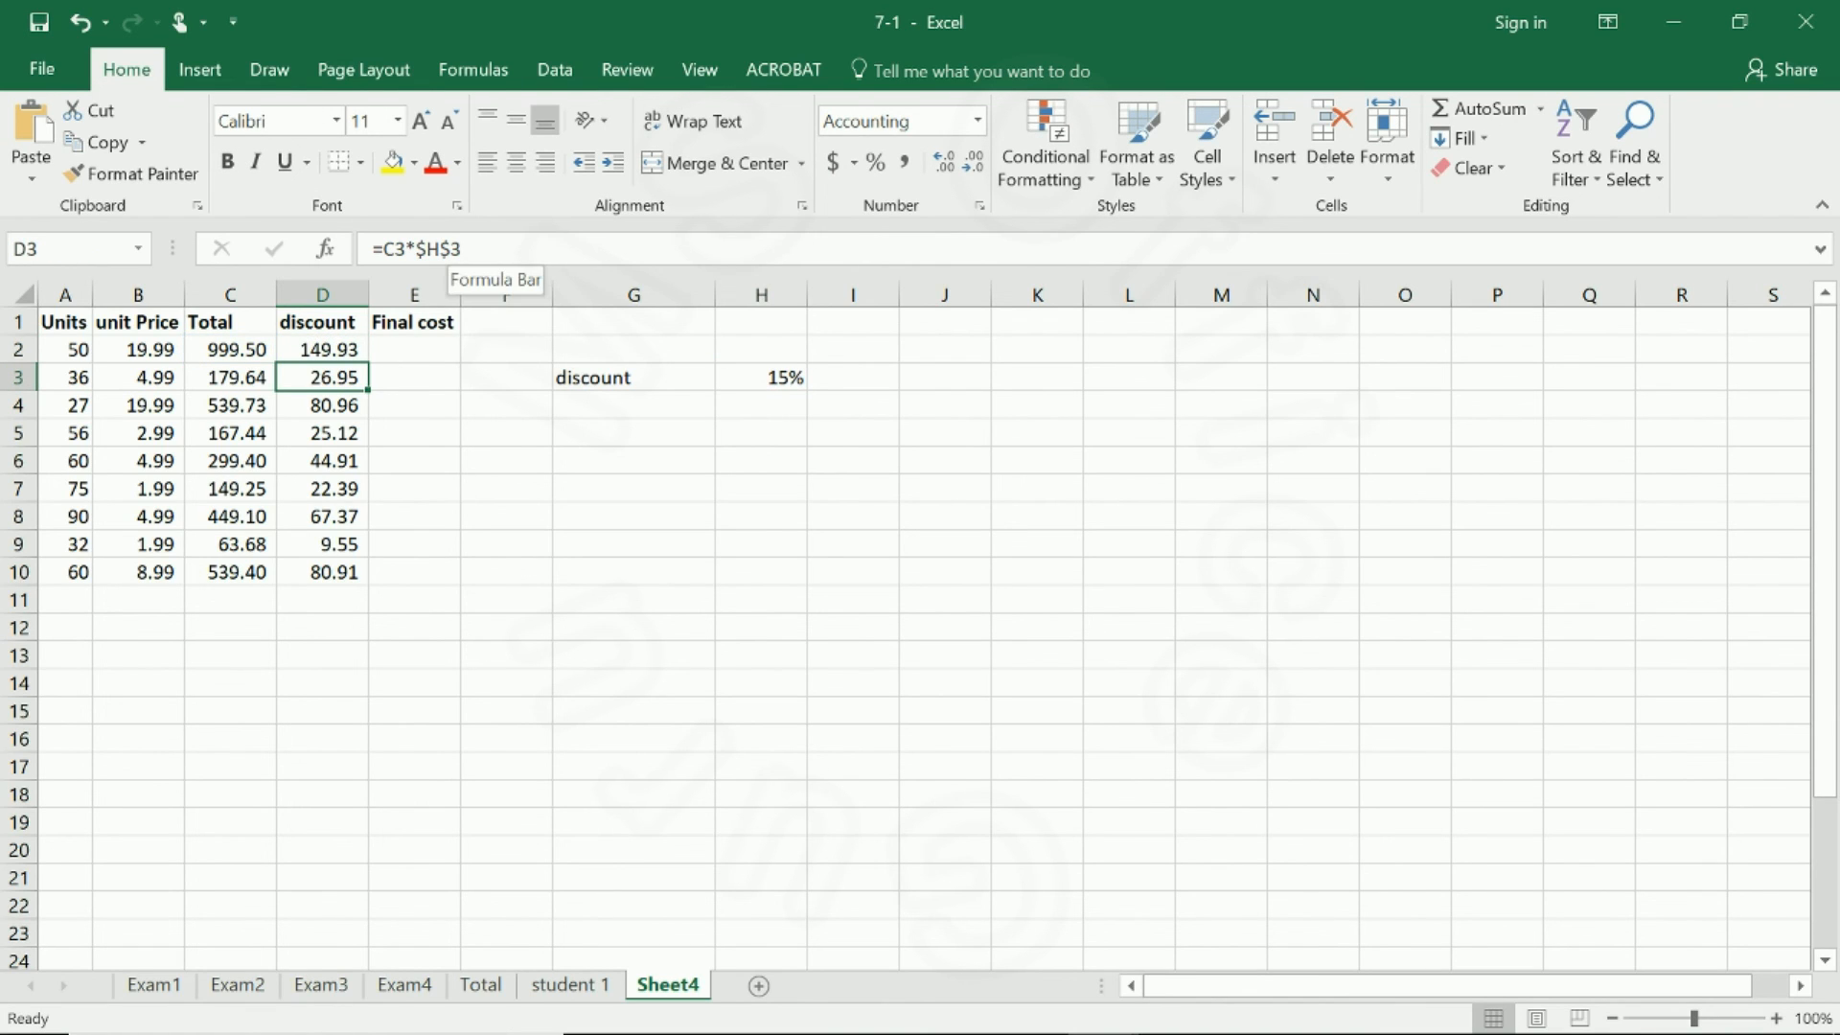
pyautogui.click(343, 351)
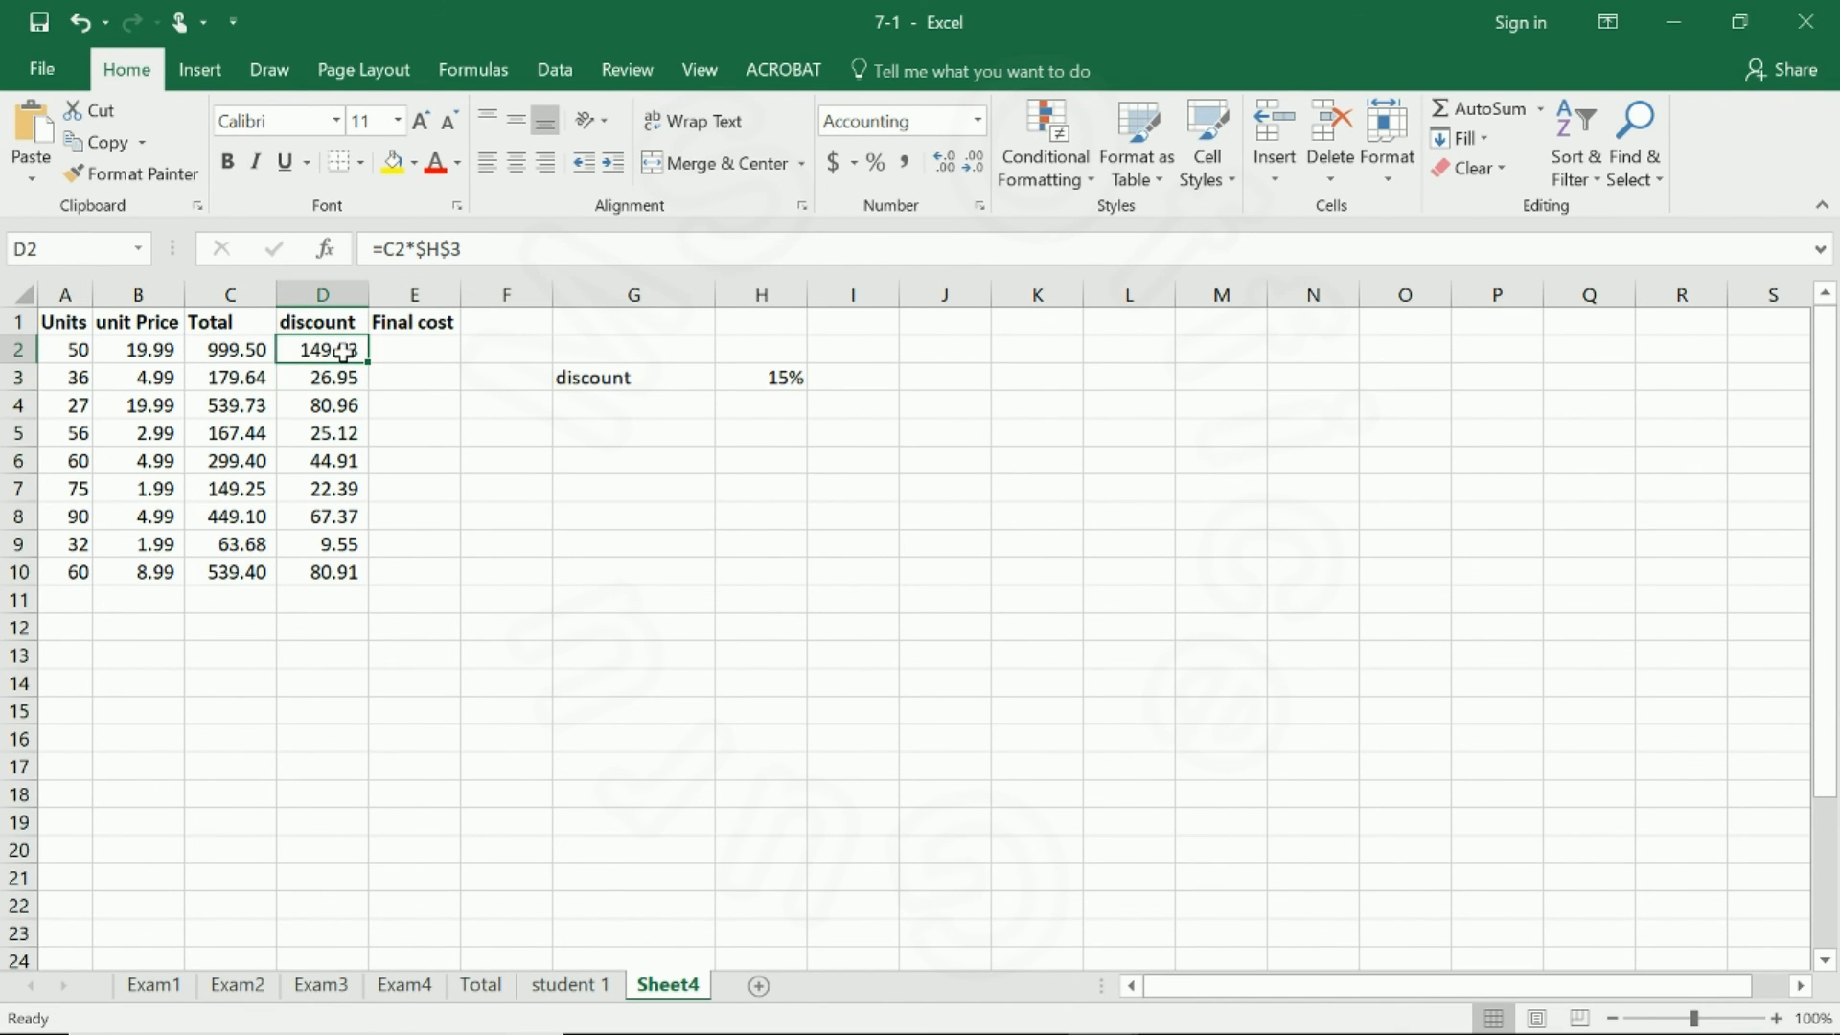